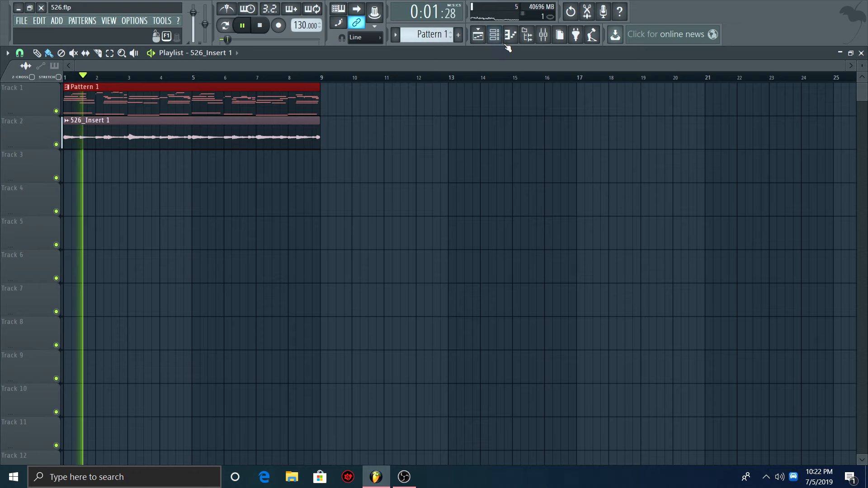
Move the 526_Insert 1 channel up in the channel rack to directly below the Omnisphere channel.
left_click(511, 35)
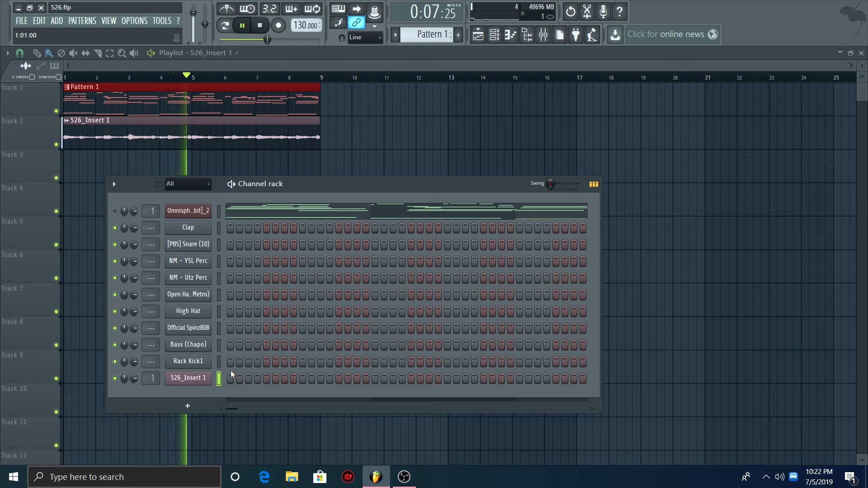
key("alt+Up")
key("alt+Up")
key("alt+Up")
key("alt+Up")
key("alt+Up")
key("alt+Up")
key("alt+Up")
key("alt+Up")
key("alt+Up")
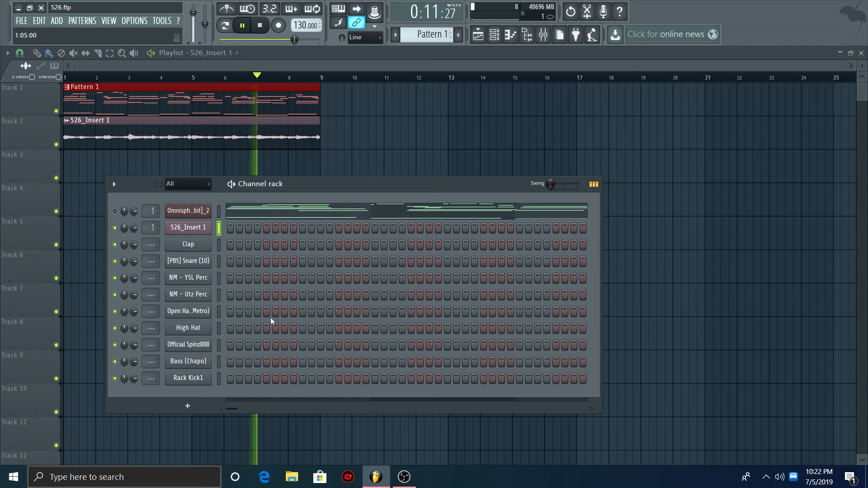
Select the Omnisphere channel in the channel rack.
right_click(188, 219)
left_click(316, 218)
left_click(219, 213)
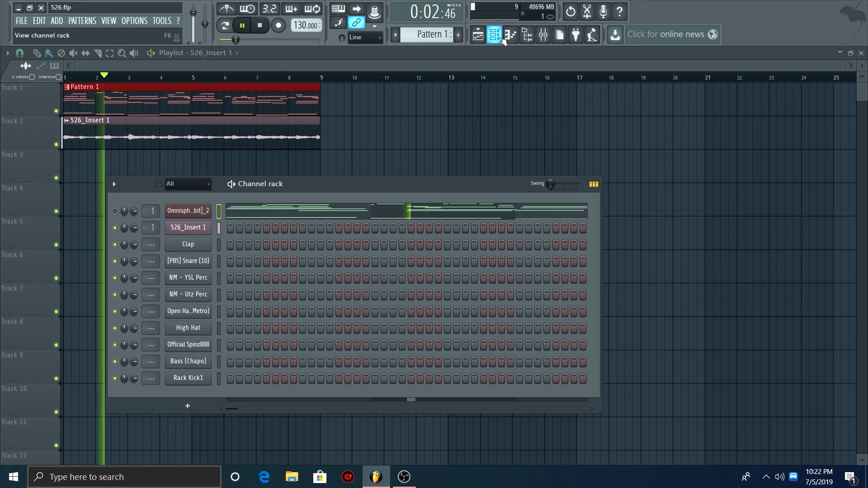
Load Fruity Parametric EQ 2 into slot 1 of mixer Insert 1 and apply its first low-cut preset.
left_click(544, 37)
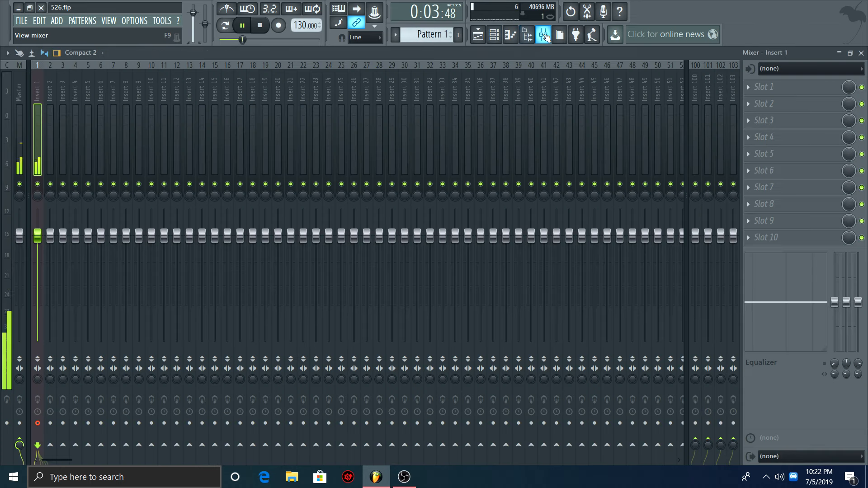
left_click(785, 88)
left_click(822, 20)
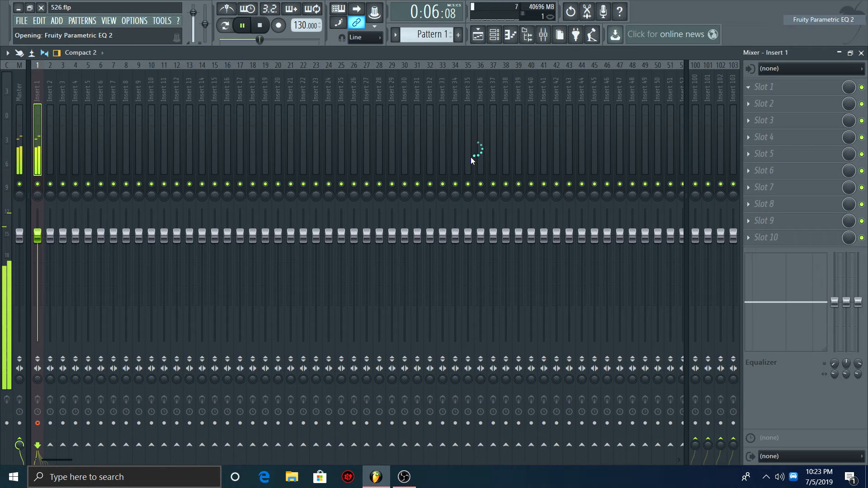
left_click(313, 153)
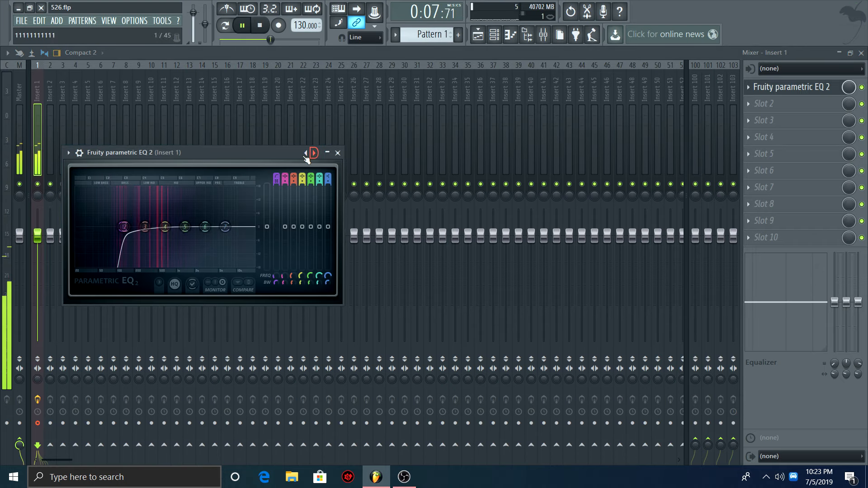
left_click(338, 153)
Import the MIDI file chihihats from the Scores folder, sorted by date modified, into the High Hat channel's piano roll.
left_click(495, 36)
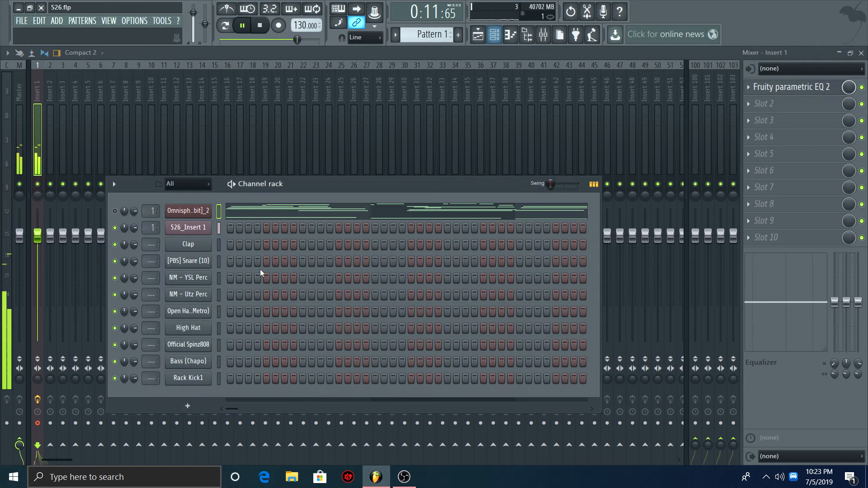
right_click(206, 327)
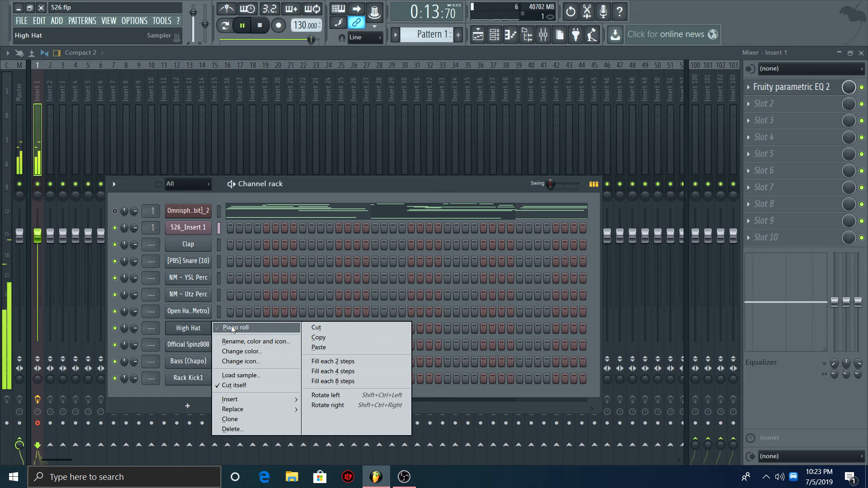
left_click(232, 329)
left_click(8, 52)
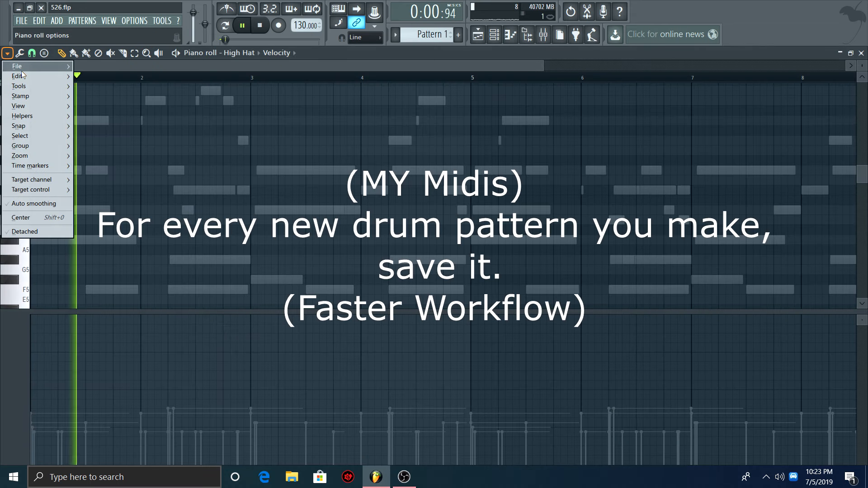
mouse_move(20, 62)
left_click(108, 89)
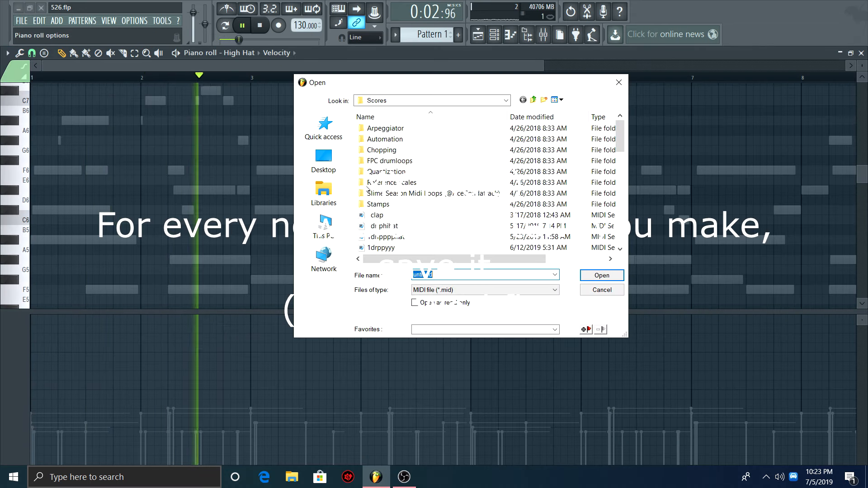
scroll(412, 210, "down", 1)
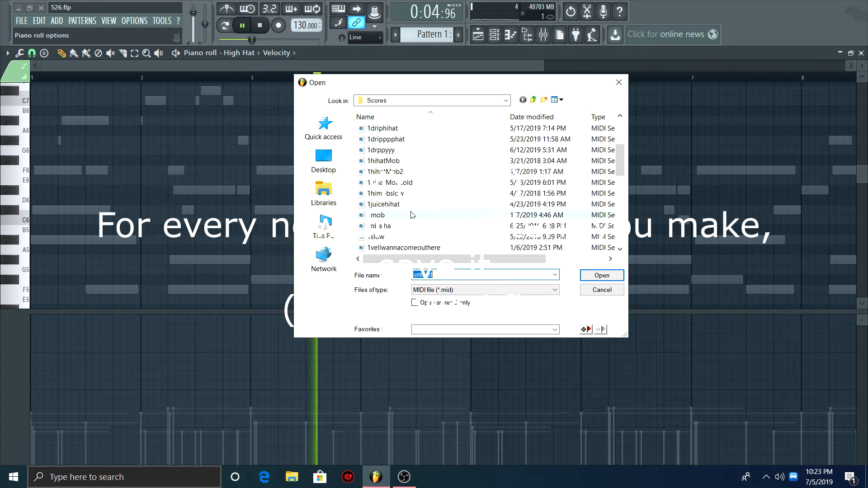
left_click(545, 119)
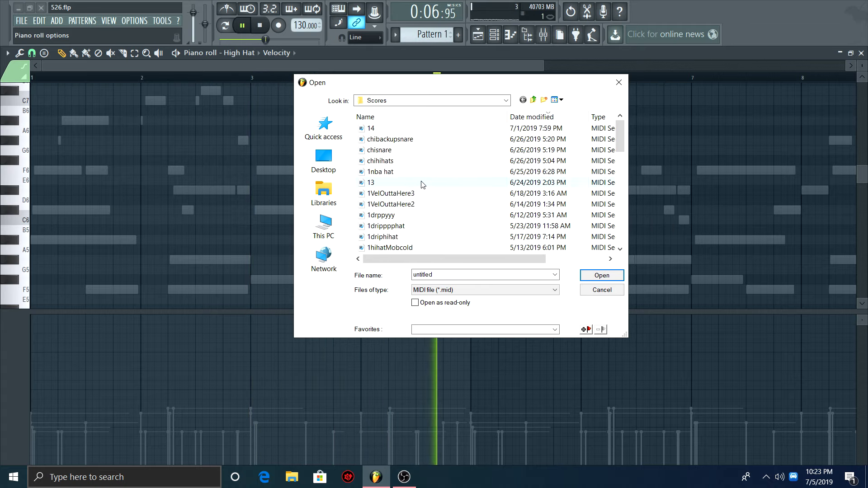
double_click(399, 162)
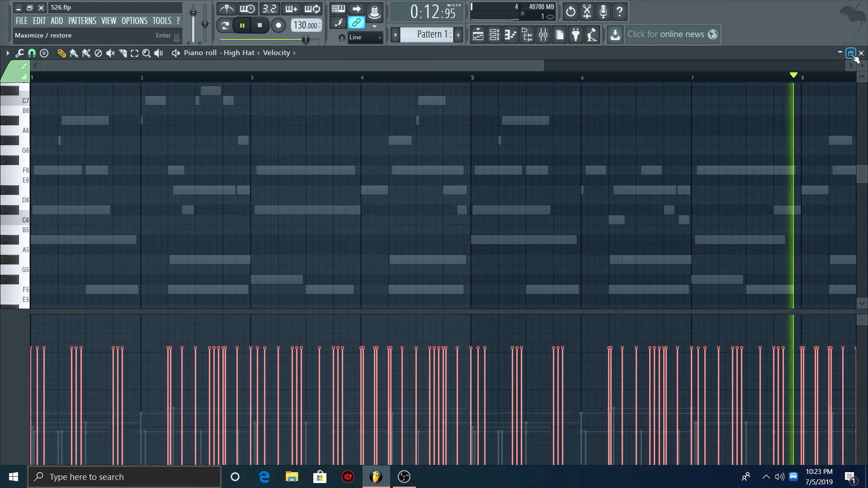
key("space")
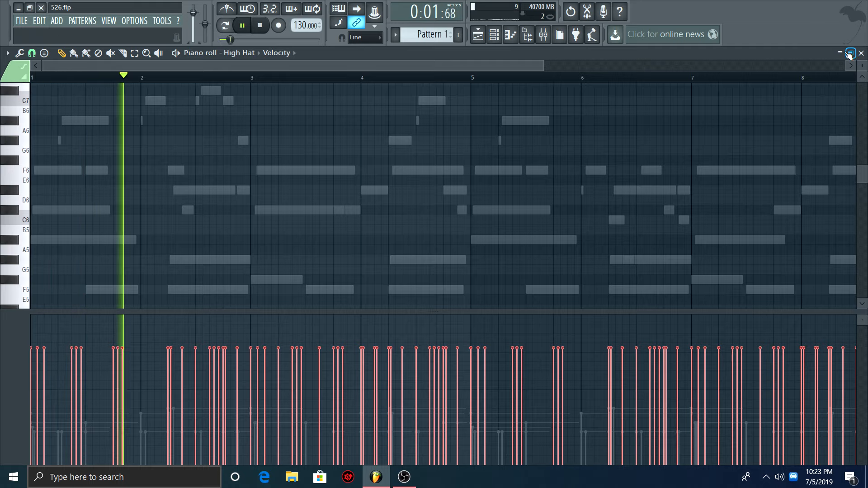
left_click(860, 53)
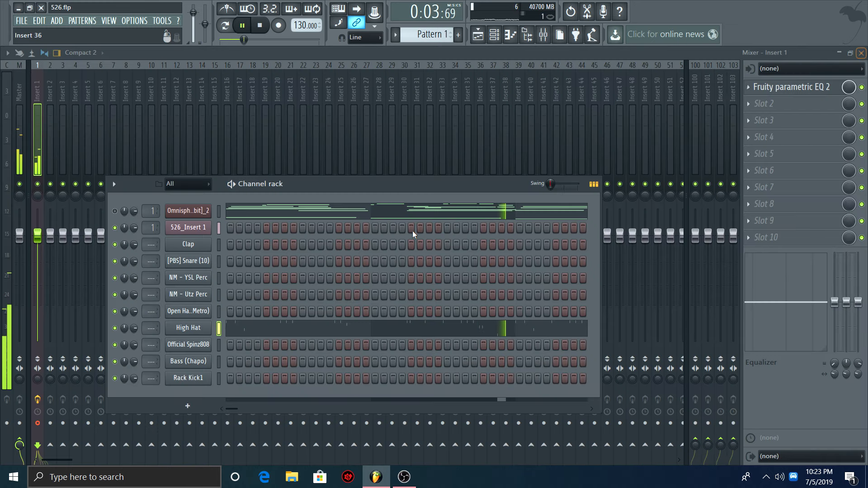
Import the MIDI file 1clap from the Scores folder into the Clap channel's piano roll.
right_click(199, 247)
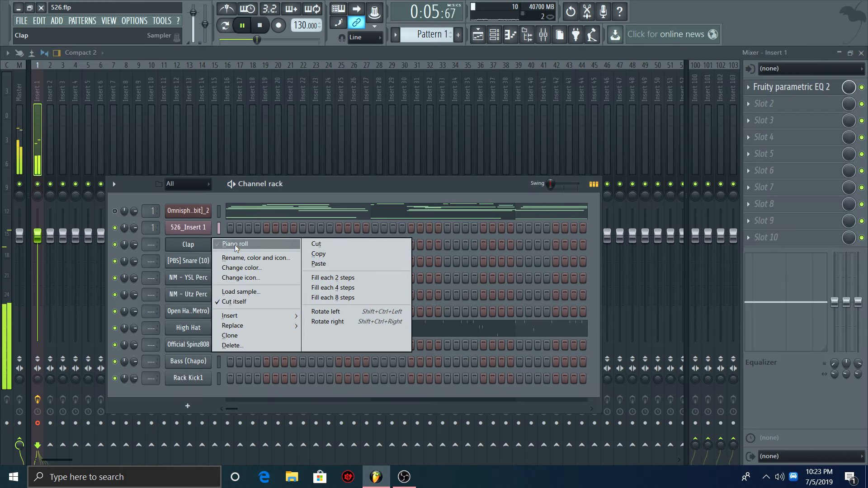
left_click(235, 247)
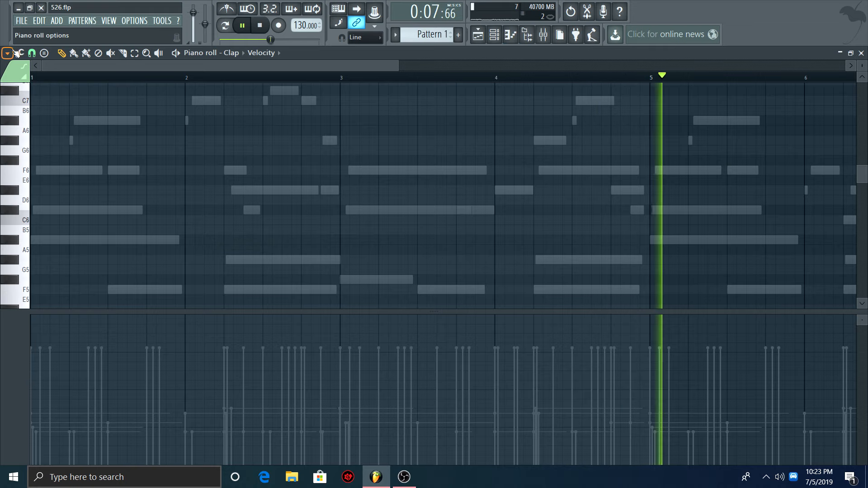
left_click(7, 53)
mouse_move(19, 68)
left_click(118, 92)
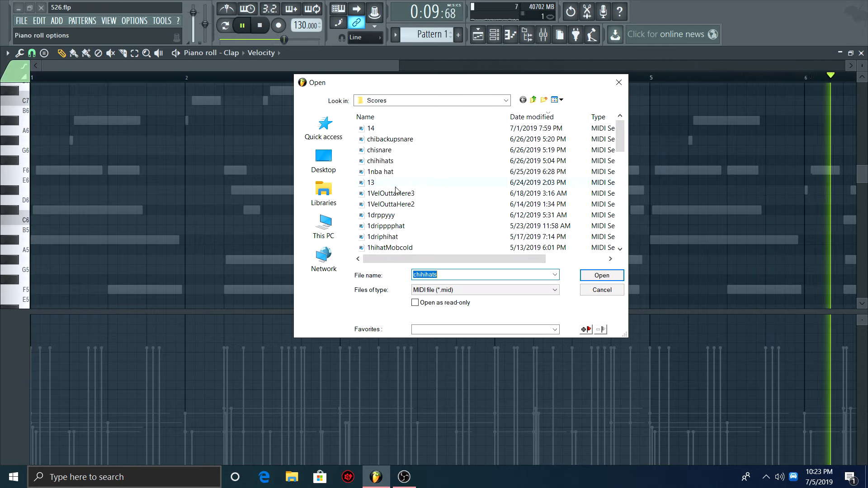
scroll(401, 193, "down", 12)
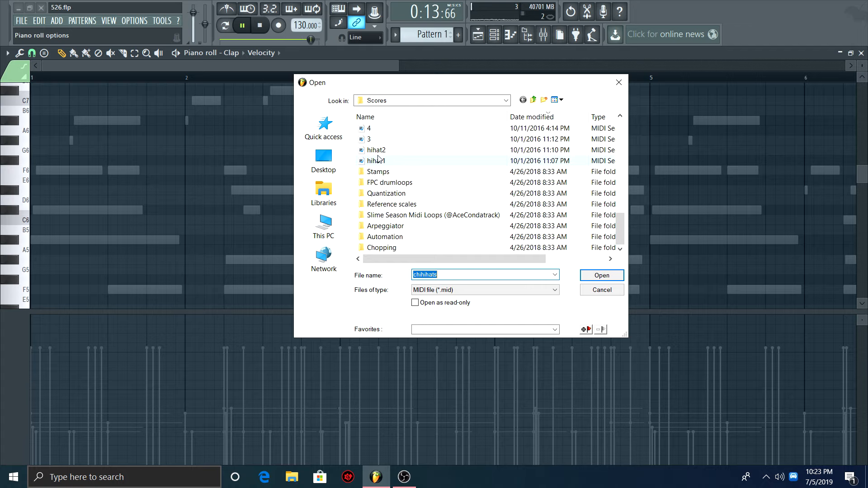
scroll(402, 201, "up", 15)
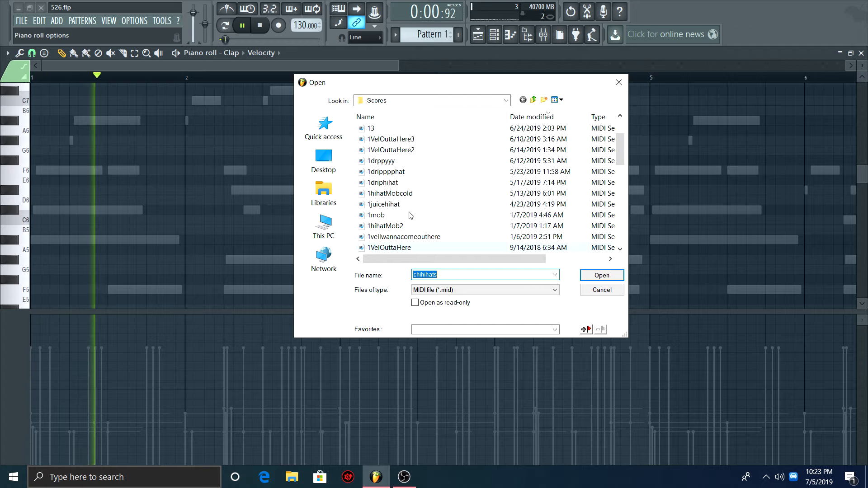
scroll(413, 206, "down", 3)
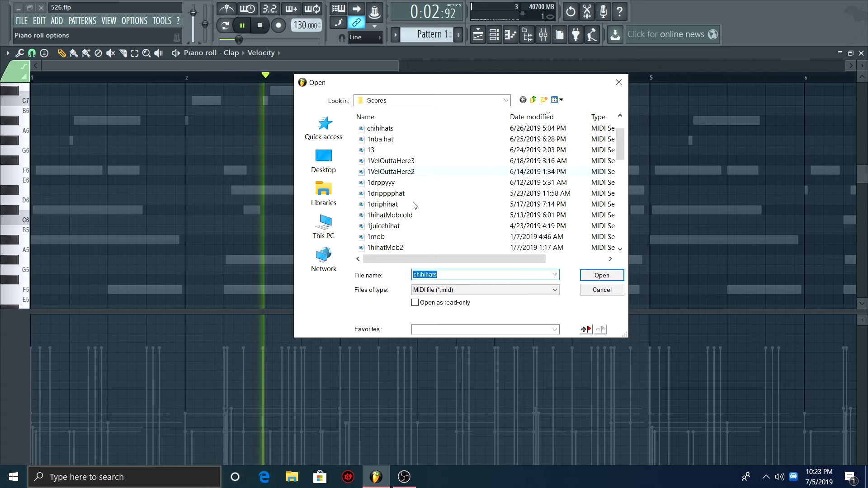
scroll(414, 206, "down", 1)
double_click(390, 235)
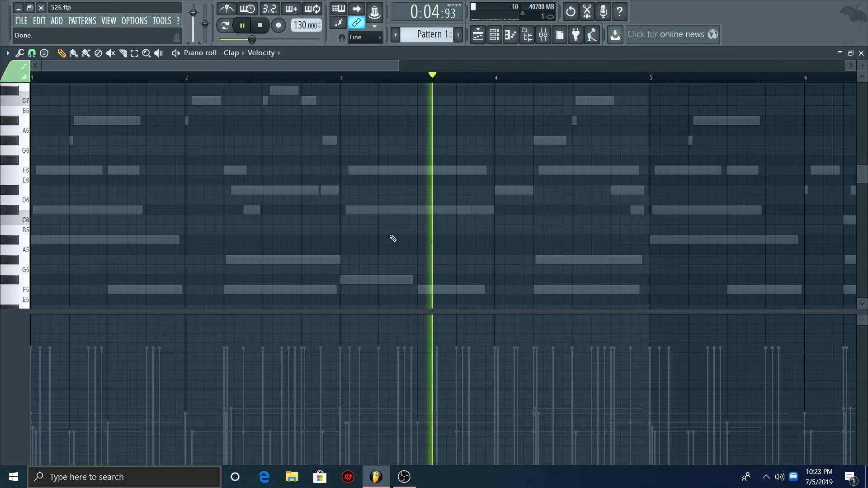
left_click(860, 53)
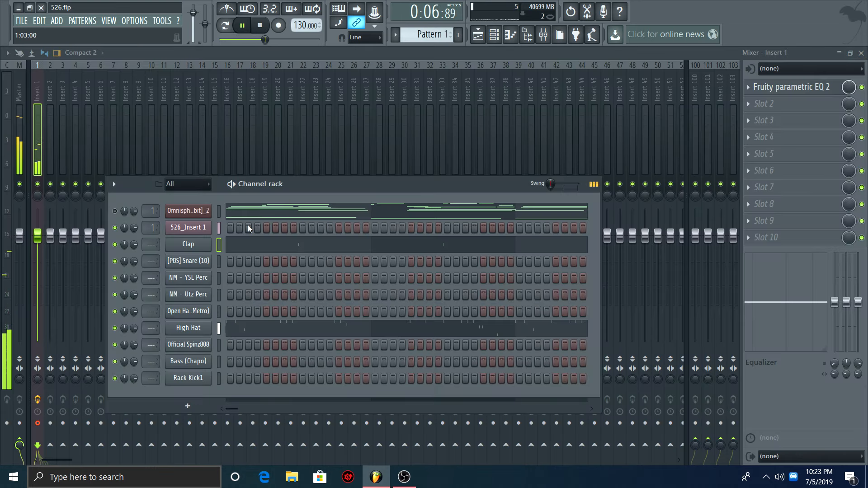
Import the MIDI file chisnare into the piano roll of the [PBS] Snare (10) channel.
left_click(220, 330)
right_click(197, 259)
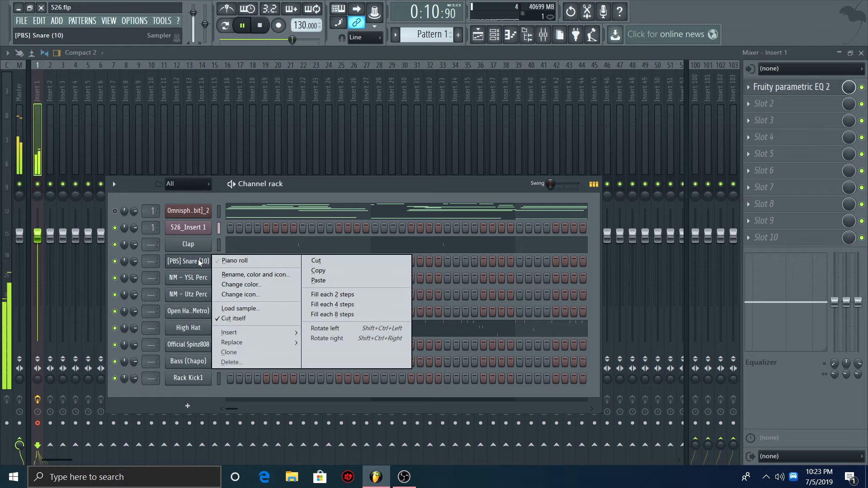
left_click(230, 261)
left_click(19, 53)
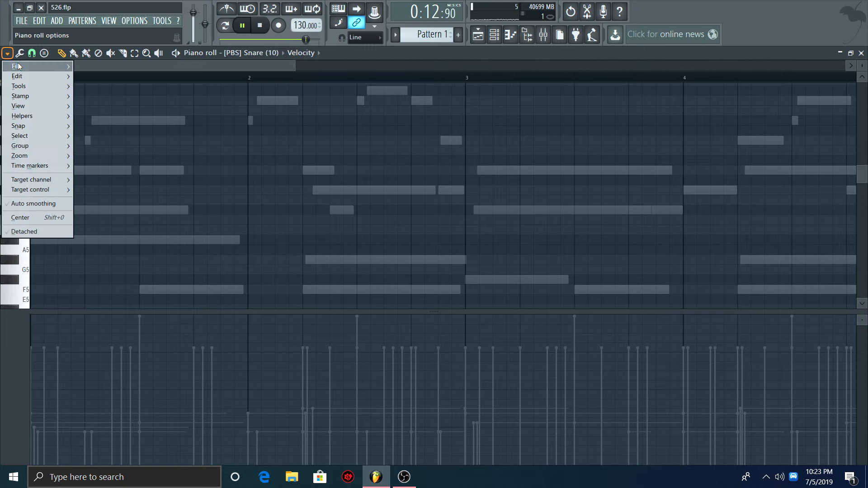
mouse_move(19, 66)
left_click(123, 91)
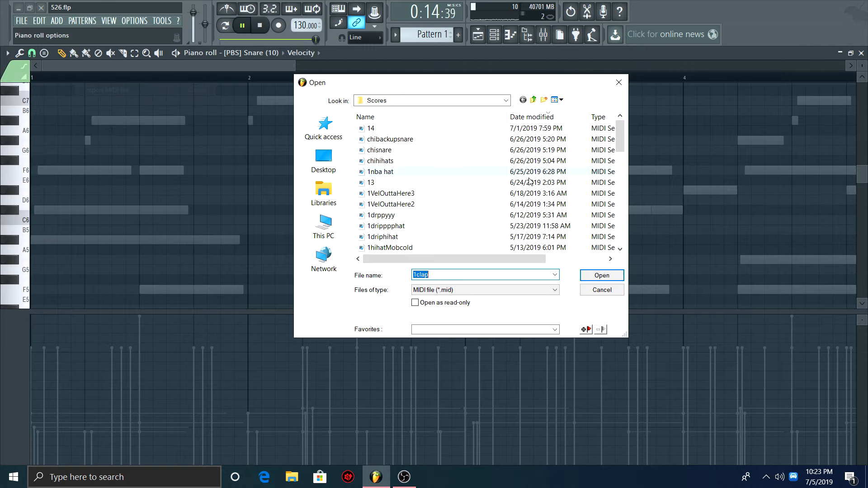
double_click(403, 149)
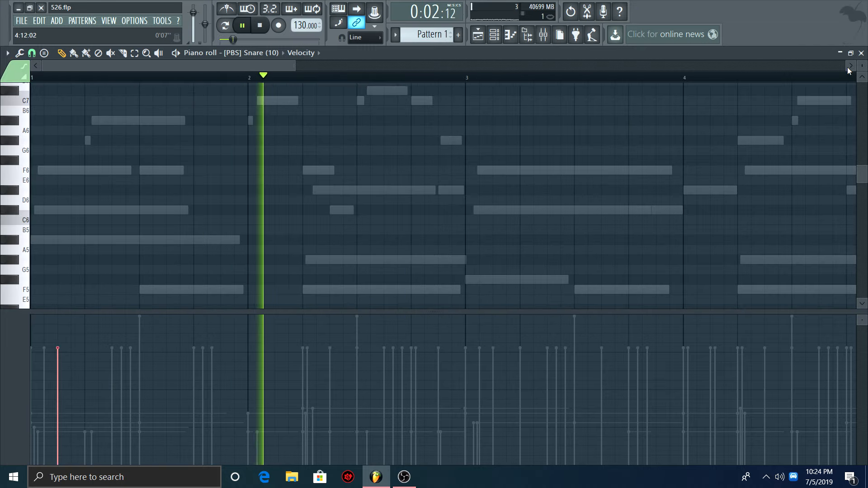
left_click(861, 53)
Import the MIDI file chibackupsnare into the piano roll of the NM - YSL Perc channel.
right_click(201, 272)
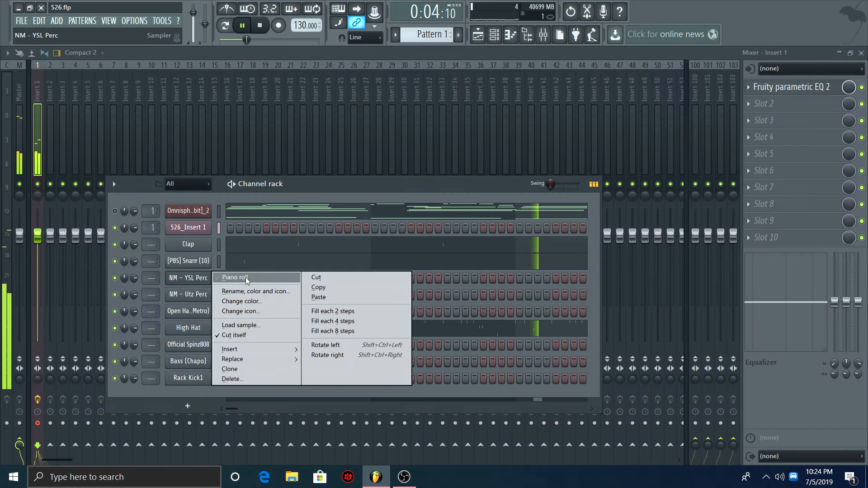
left_click(279, 275)
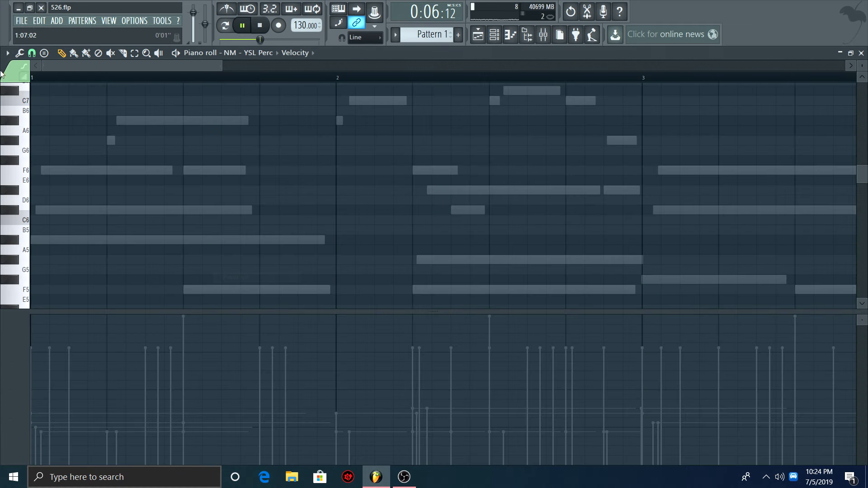
left_click(6, 53)
mouse_move(21, 65)
left_click(113, 90)
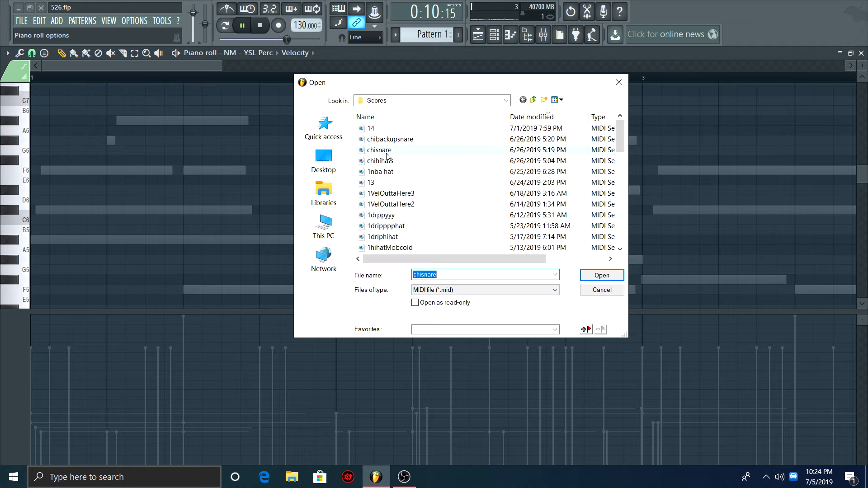
double_click(389, 139)
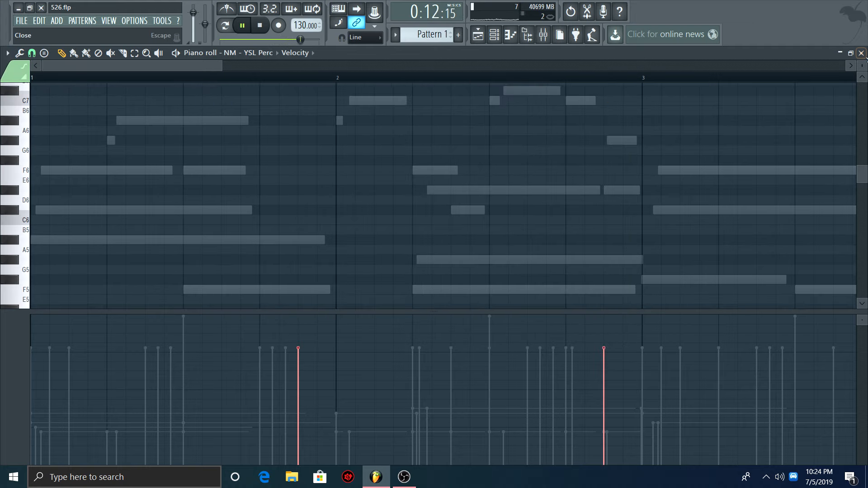
left_click(861, 53)
right_click(186, 261)
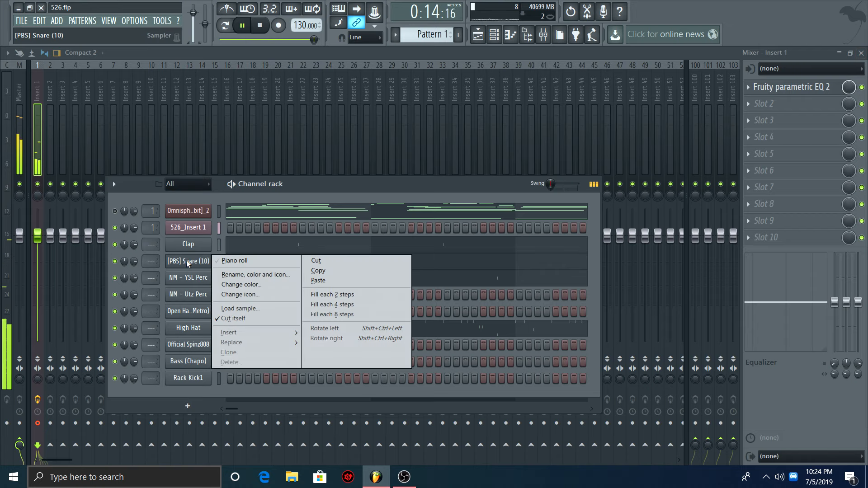
right_click(184, 275)
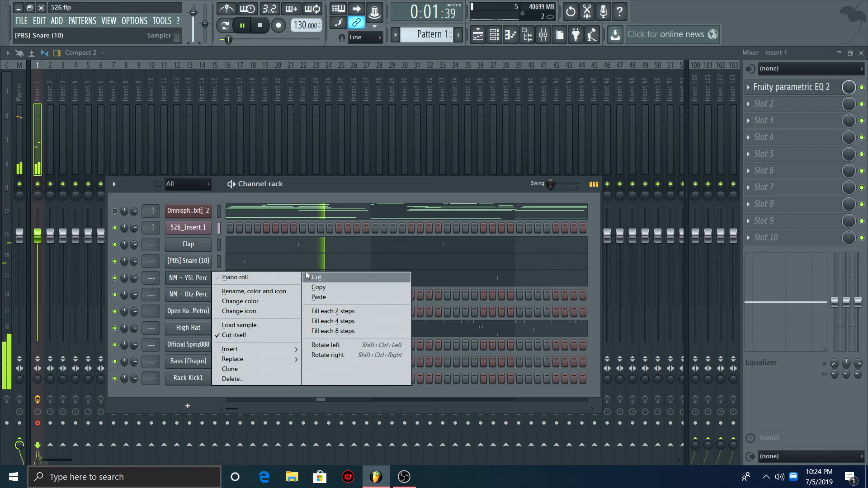
left_click(336, 190)
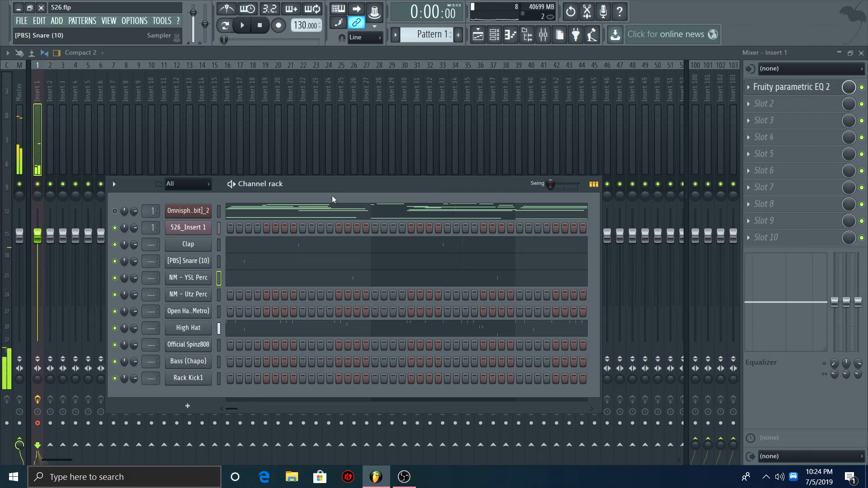
Add Rack Kick1 hits on steps 1, 7, 13 and 33 of Pattern 1 while it plays.
left_click(230, 378)
key("space")
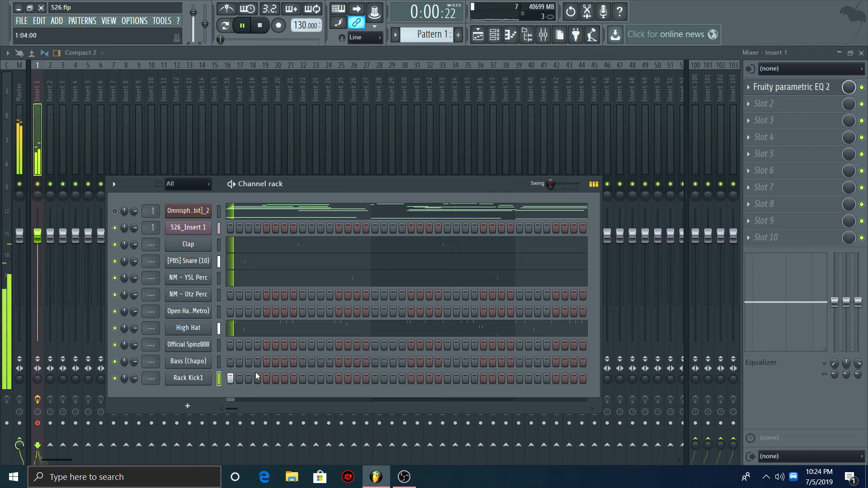
left_click(284, 378)
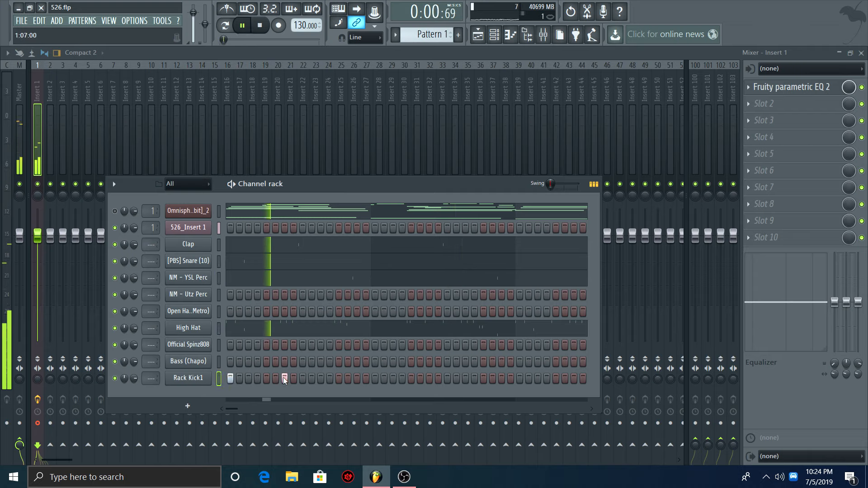
left_click(337, 379)
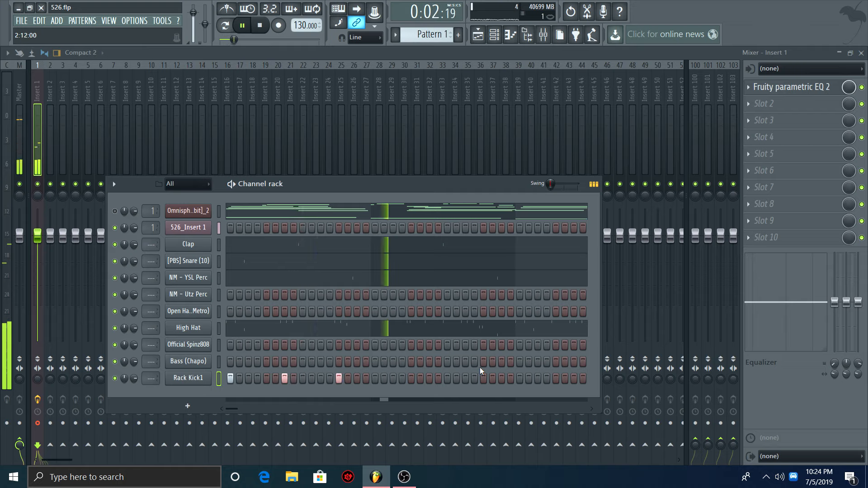
left_click(521, 378)
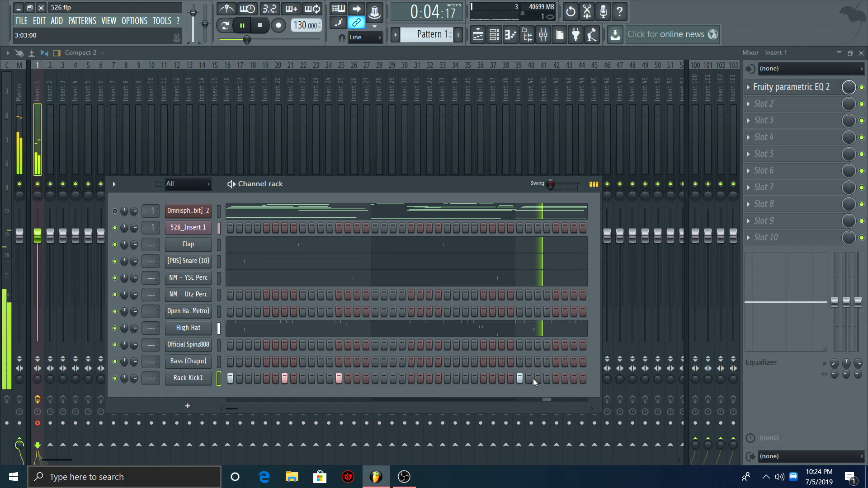
Add Rack Kick1 hits on step 15 of bar 3 and steps 5 and 11 of bar 4.
key("space")
right_click(197, 375)
left_click(185, 388)
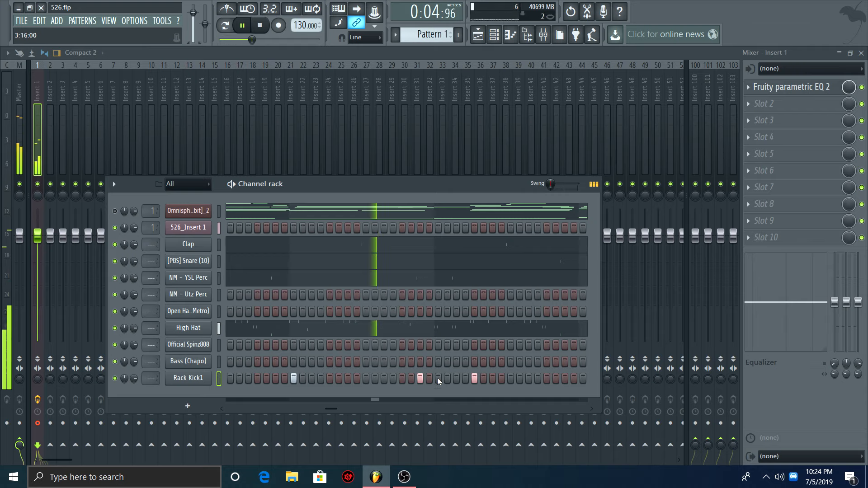
right_click(188, 379)
left_click(433, 397)
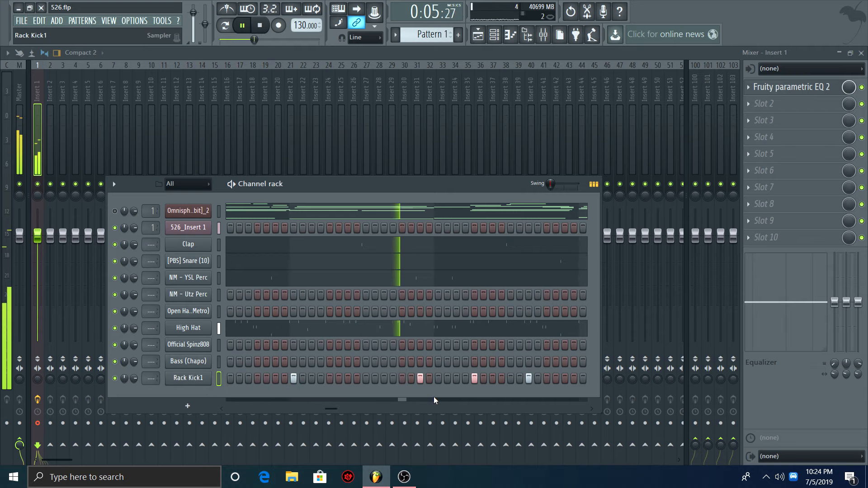
Set the project tempo to 136 BPM and stretch the 526_Insert 1 clip in the playlist to end at bar 9.
key("space")
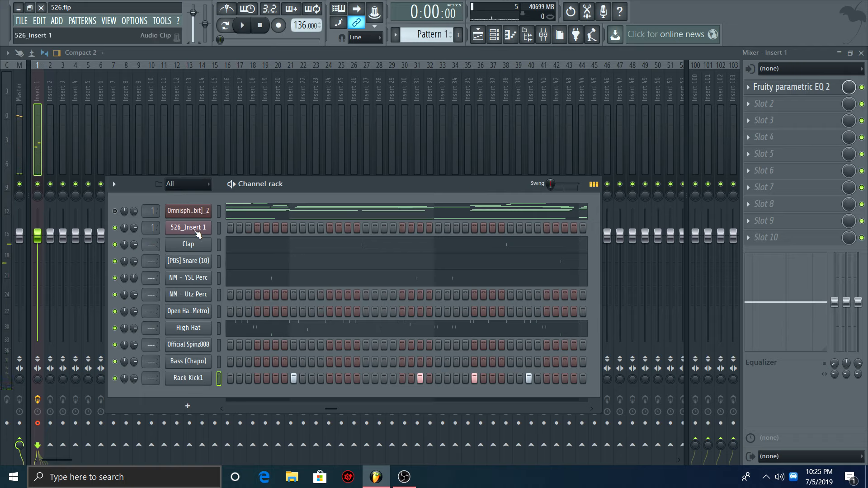
left_click(478, 36)
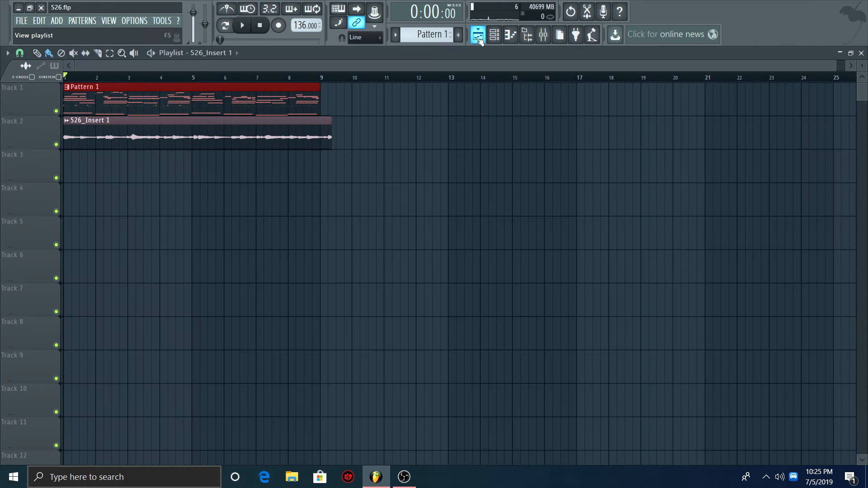
double_click(237, 143)
left_click_drag(241, 93, 269, 178)
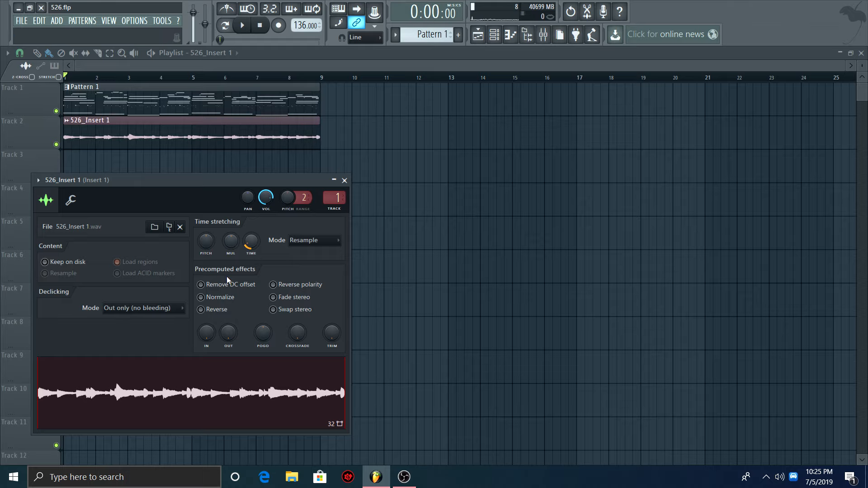
Reset the time-stretching pitch of the 526_Insert 1 clip and save the project.
right_click(211, 240)
left_click(222, 247)
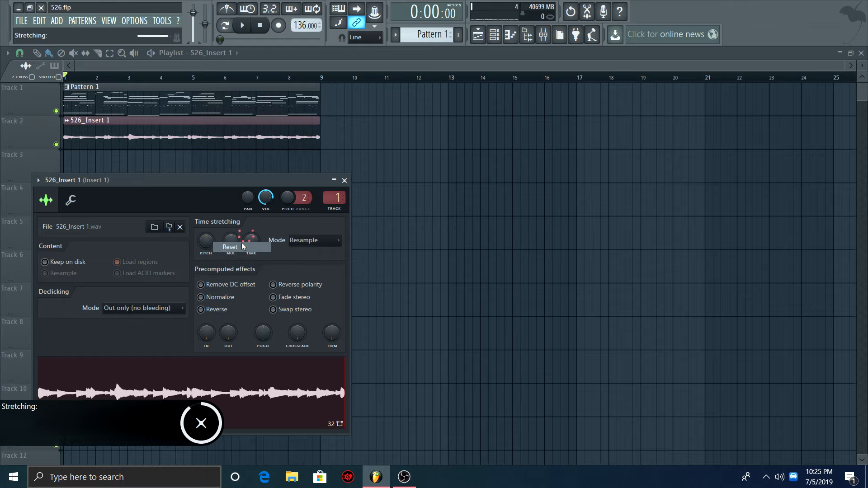
key("space")
left_click(344, 181)
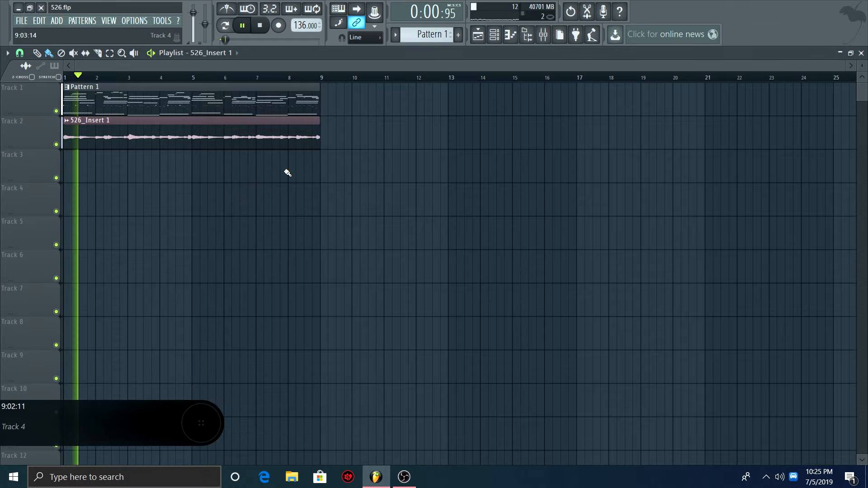
left_click(21, 21)
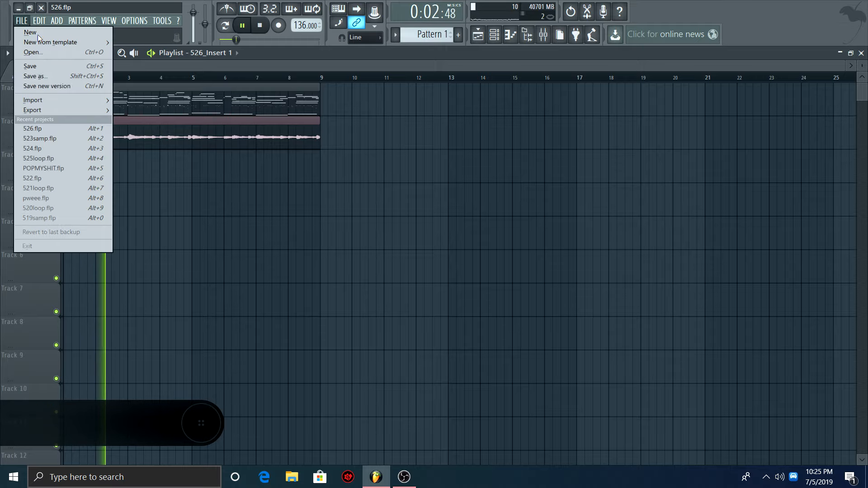
left_click(46, 68)
Raise all Rack Kick1 notes to full velocity and duplicate bars 1 to 4 into bars 5 to 8.
scroll(368, 80, "down", 2)
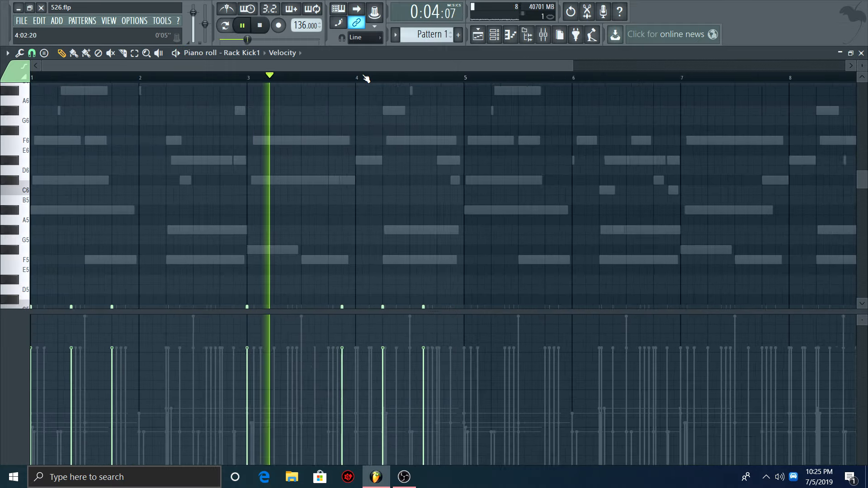
key("ctrl+a")
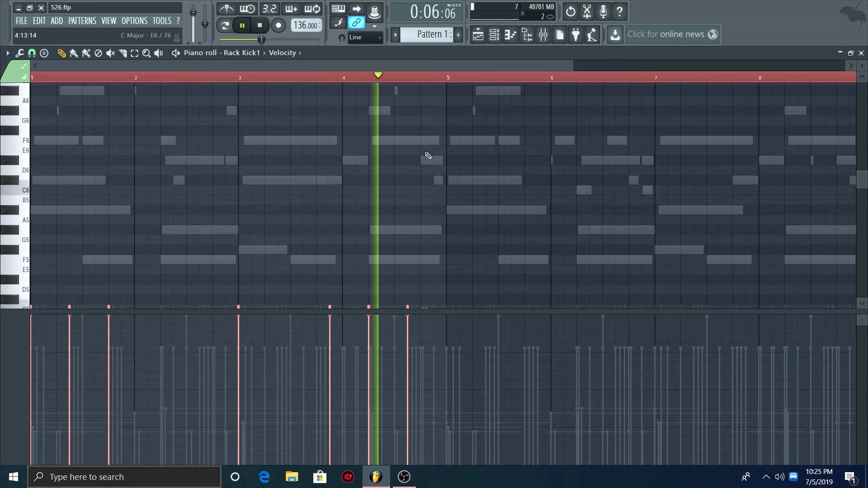
scroll(447, 181, "down", 4)
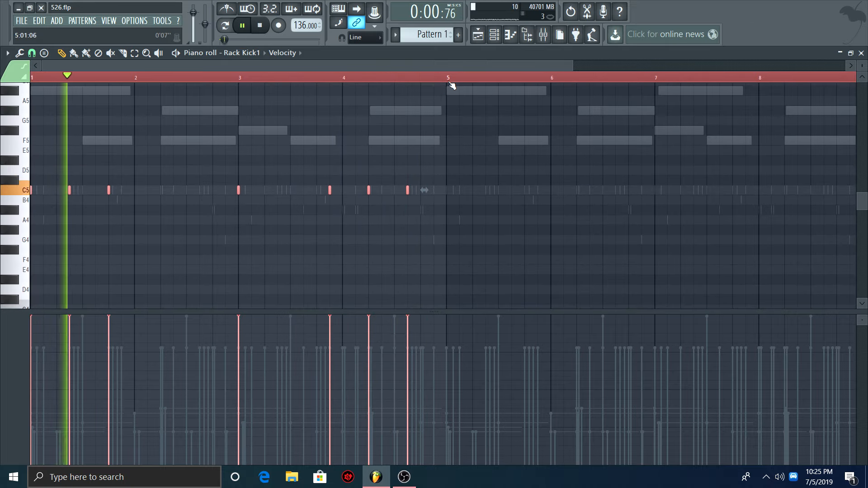
left_click_drag(448, 80, 6, 136)
key("ctrl+b")
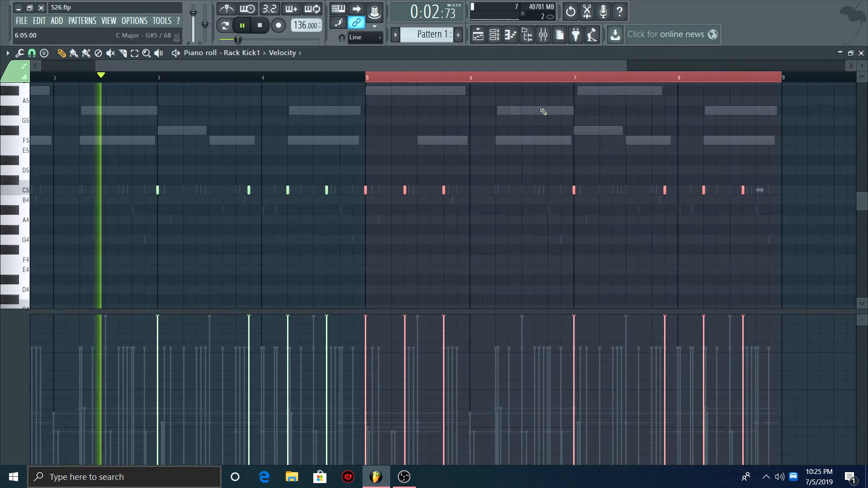
Add two Rack Kick1 notes at C5 in bar 6, on its 11th and 13th steps, and close the piano roll.
left_click(362, 78)
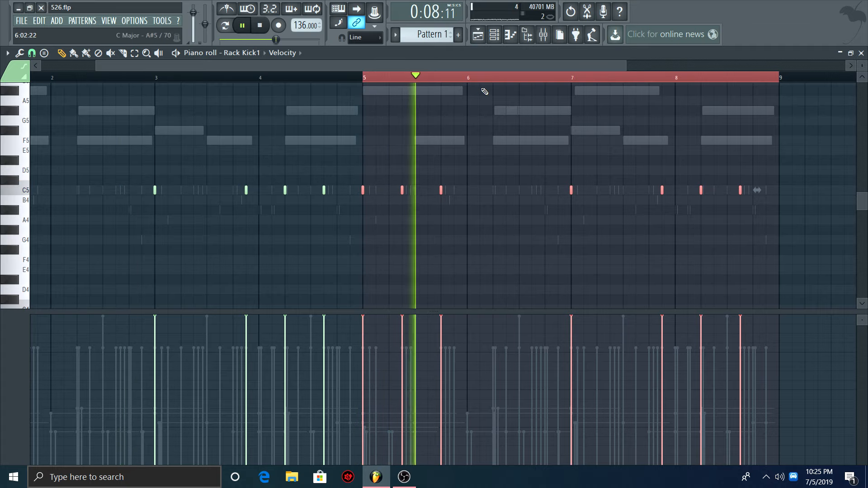
scroll(490, 79, "up", 3)
key("space")
key("space")
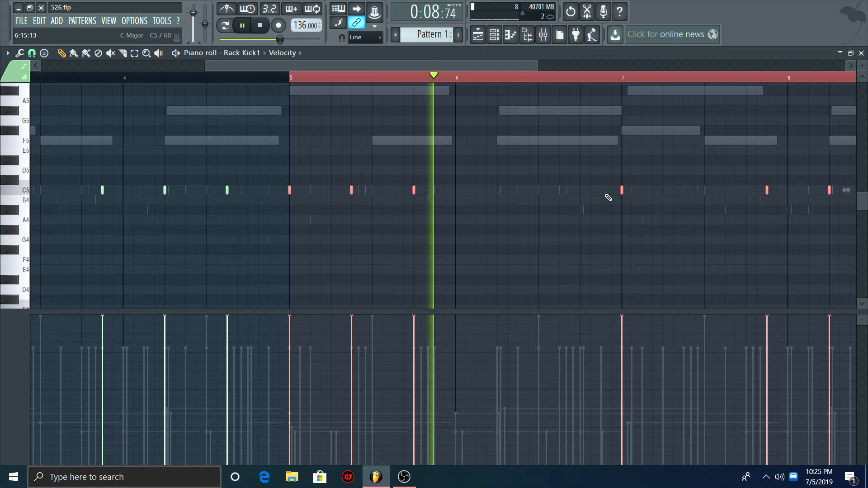
left_click(601, 191)
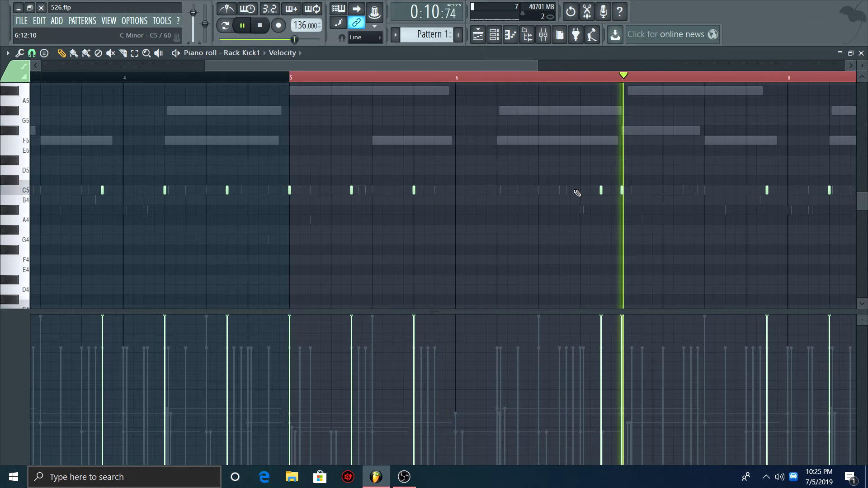
left_click(580, 192)
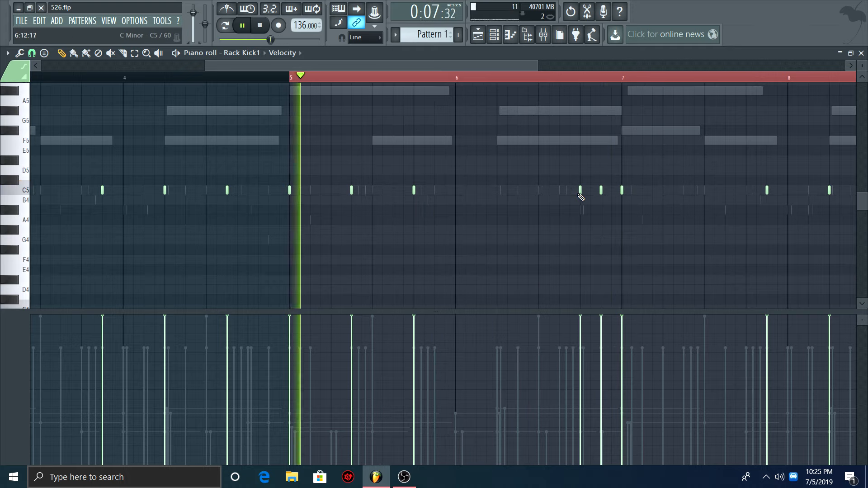
left_click(562, 190)
right_click(600, 190)
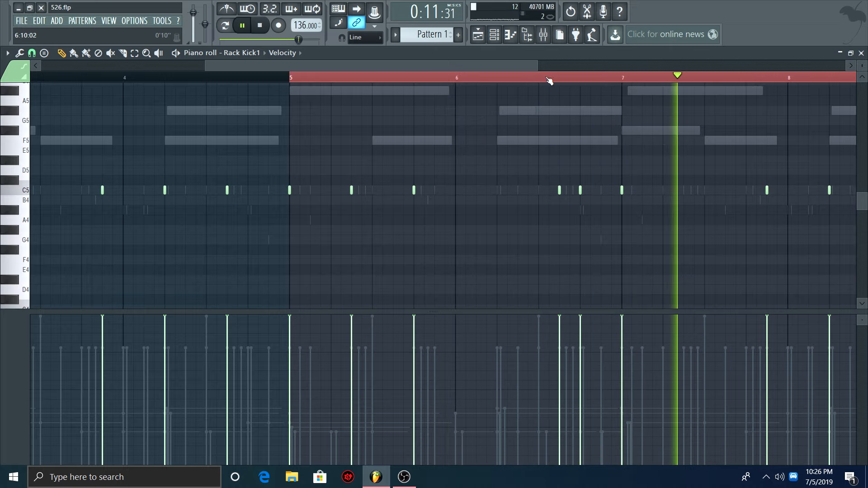
left_click_drag(472, 67, 612, 69)
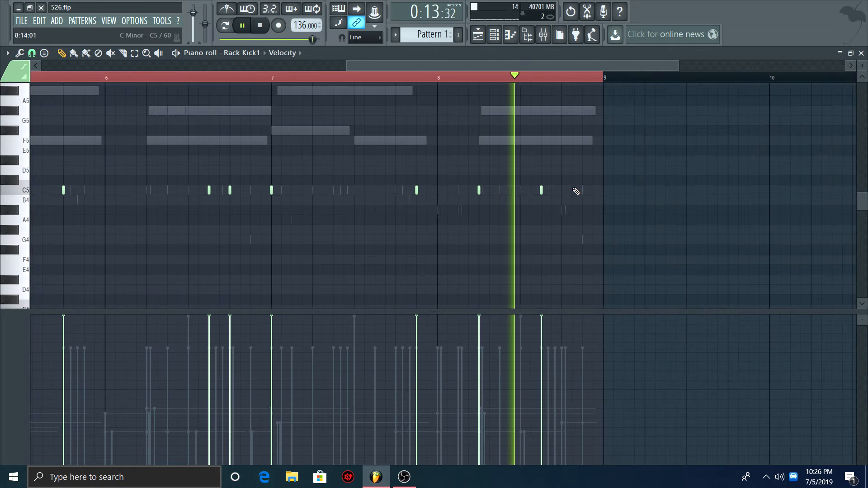
left_click(861, 53)
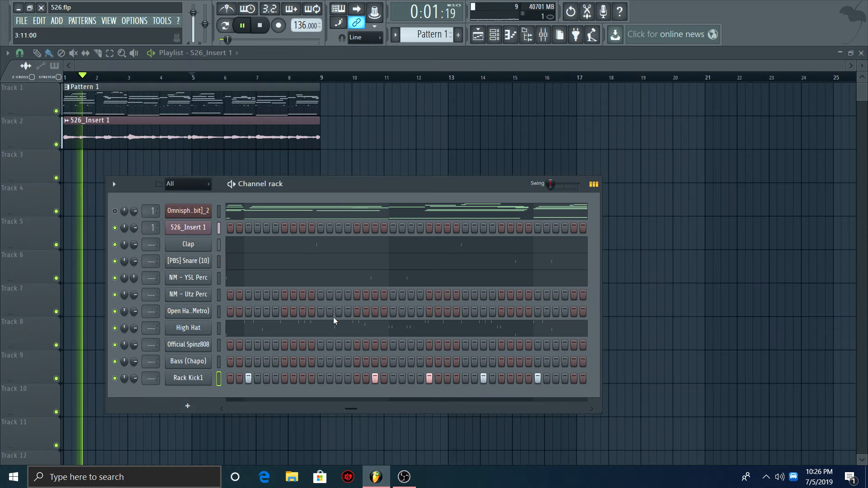
Copy the Rack Kick1 pattern and paste it onto the Official Spinz808 channel.
right_click(188, 378)
left_click(316, 360)
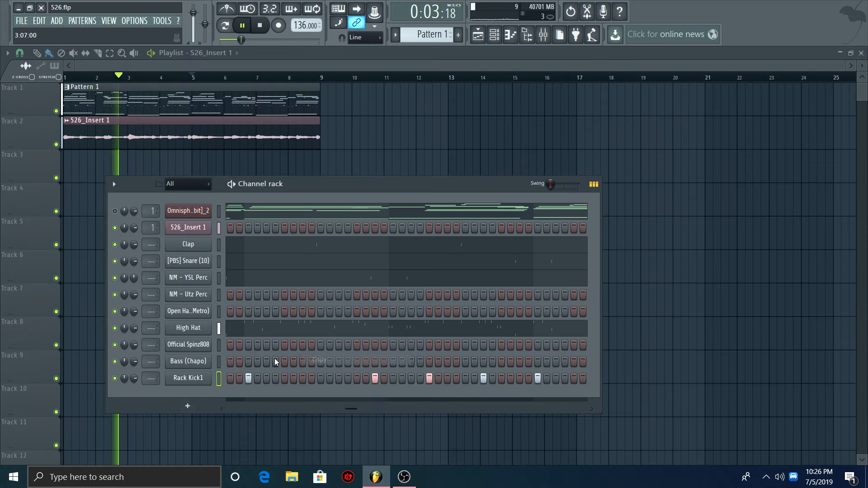
right_click(189, 345)
left_click(316, 360)
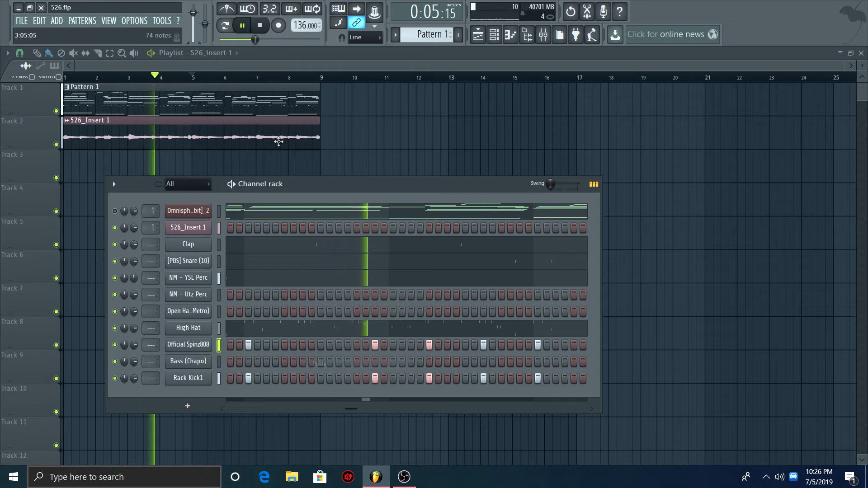
left_click(261, 25)
Solo the Official Spinz808 channel, keeping only the 526_Insert 1 loop audible alongside it.
right_click(209, 344)
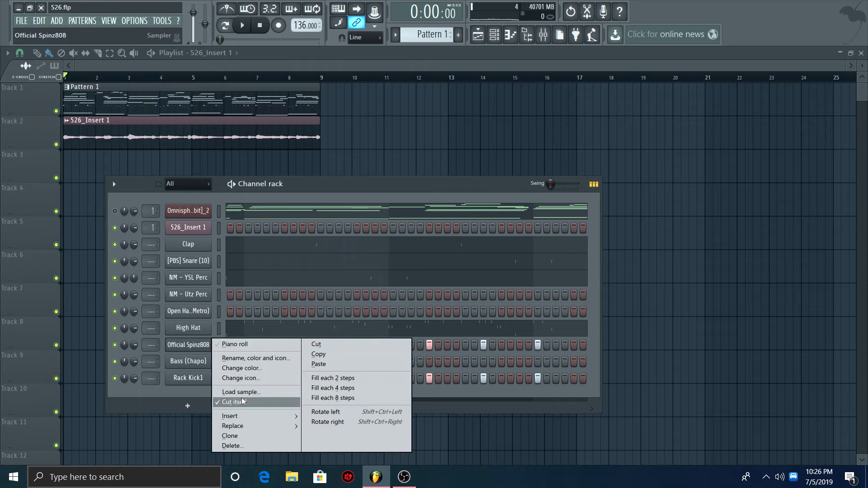
right_click(116, 346)
left_click(134, 314)
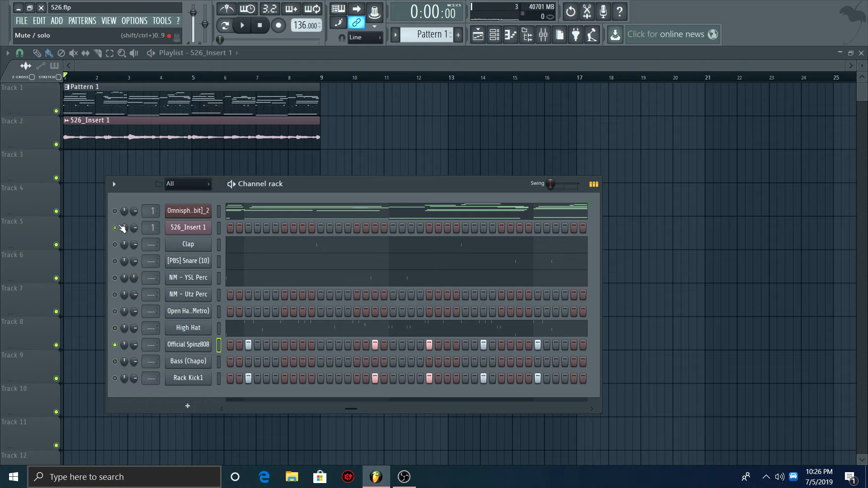
Transpose all Official Spinz808 notes in the piano roll up to A#5, checking the pitch against the melody.
right_click(218, 346)
left_click(240, 345)
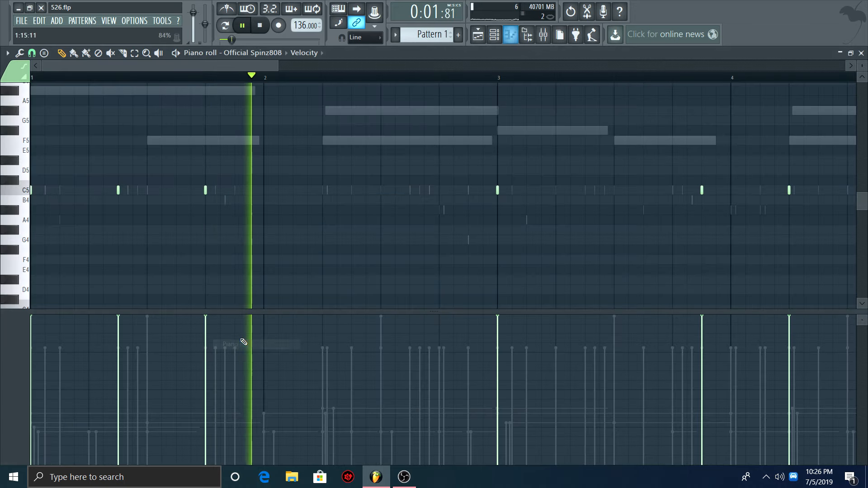
scroll(208, 260, "up", 4)
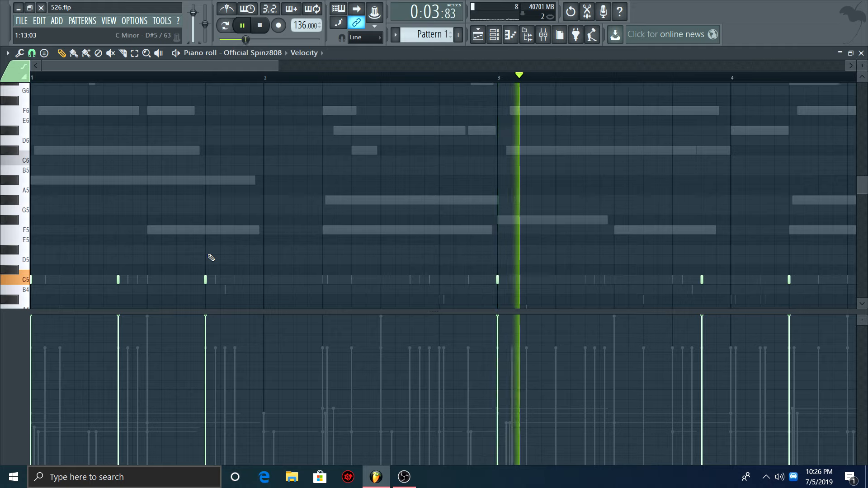
key("space")
key("shift+Up")
key("shift+Up")
key("shift+Up")
key("space")
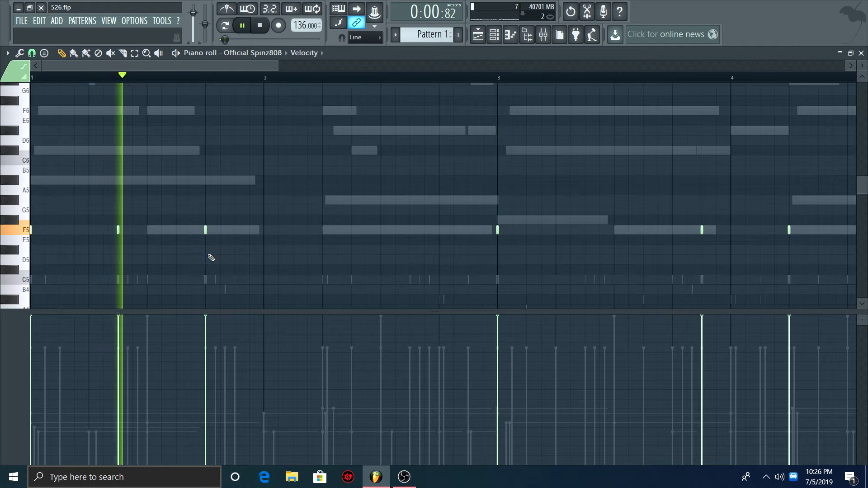
key("space")
key("space")
key("shift+Up")
key("shift+Up")
key("shift+Up")
key("shift+Up")
key("shift+Up")
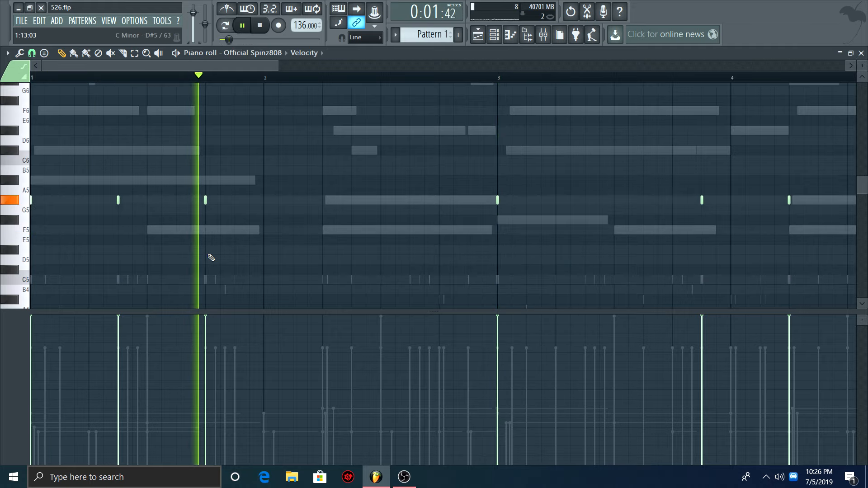
key("space")
key("space")
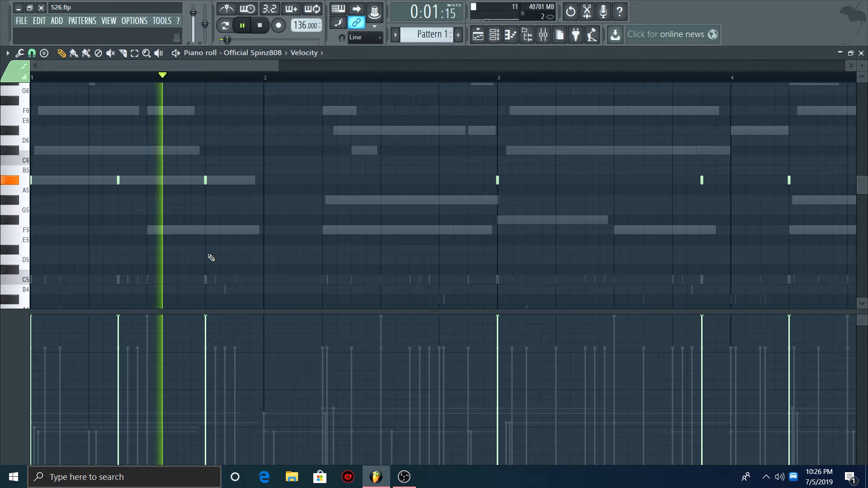
Move the third 808 note in bar 1 down to F5.
key("space")
key("space")
key("space")
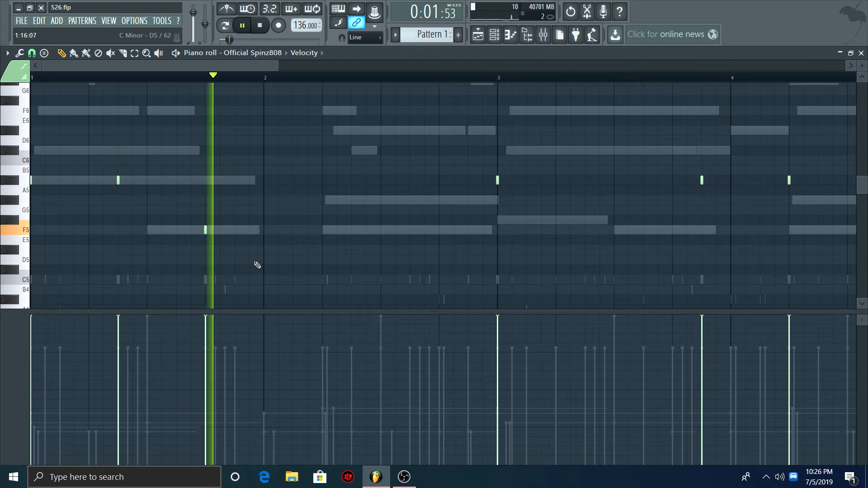
Move the 808 note at the start of bar 3 up to C#6.
scroll(265, 81, "down", 3)
scroll(113, 175, "up", 6)
key("space")
scroll(127, 225, "down", 5)
key("space")
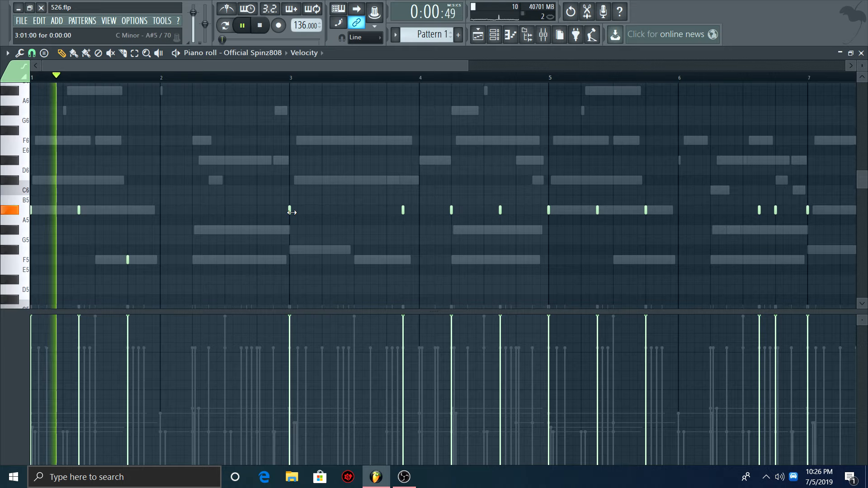
left_click_drag(286, 182, 289, 180)
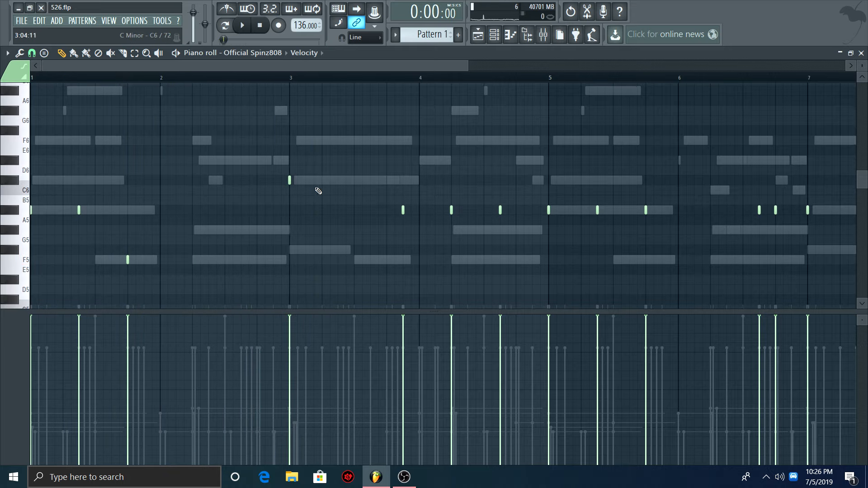
Move both 808 notes in bar 3 to F#5 and both 808 notes in bar 4 to G#5.
left_click_drag(288, 180, 289, 256)
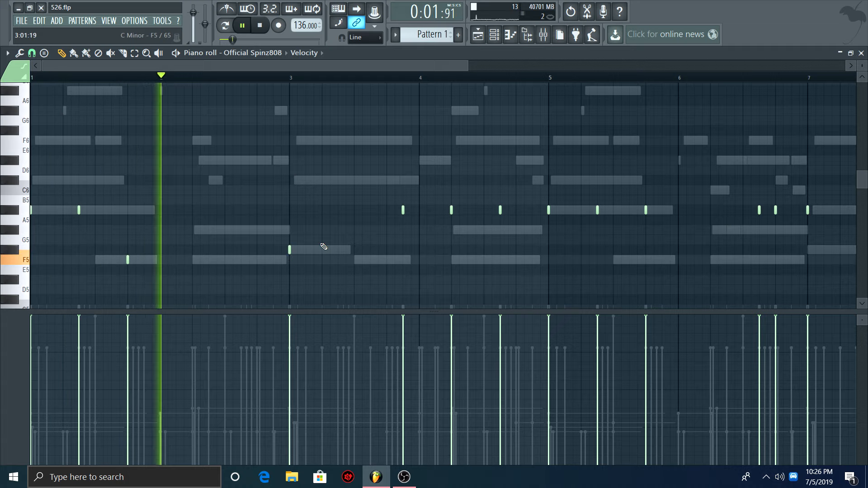
left_click_drag(403, 212, 403, 261)
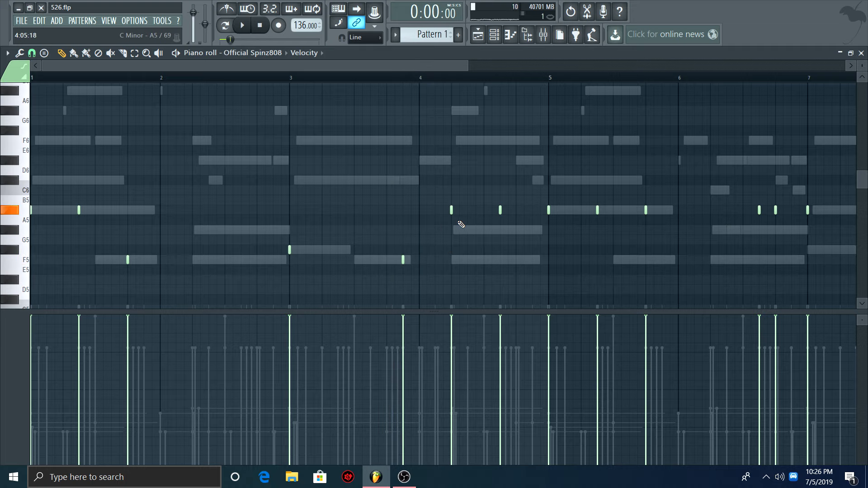
left_click_drag(404, 256, 405, 248)
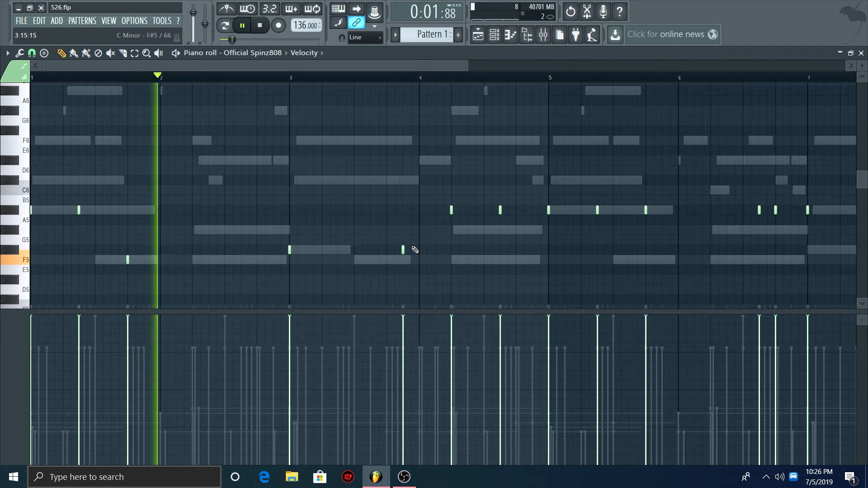
left_click_drag(451, 208, 452, 236)
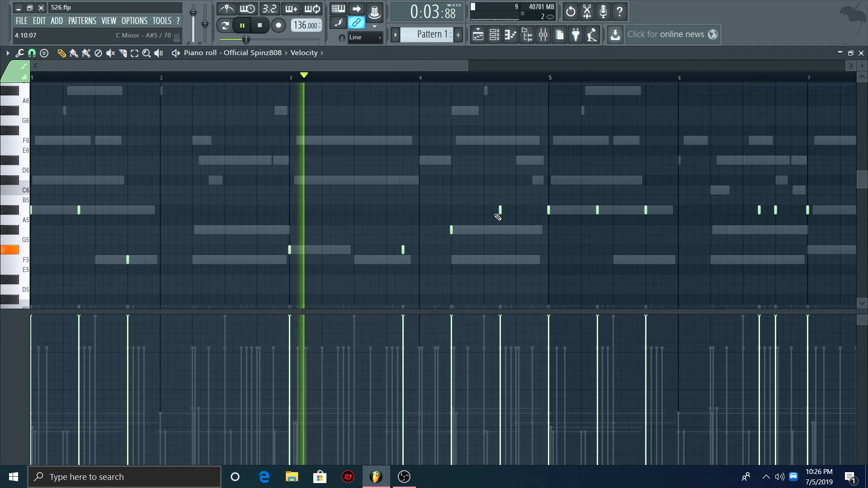
left_click_drag(500, 210, 498, 230)
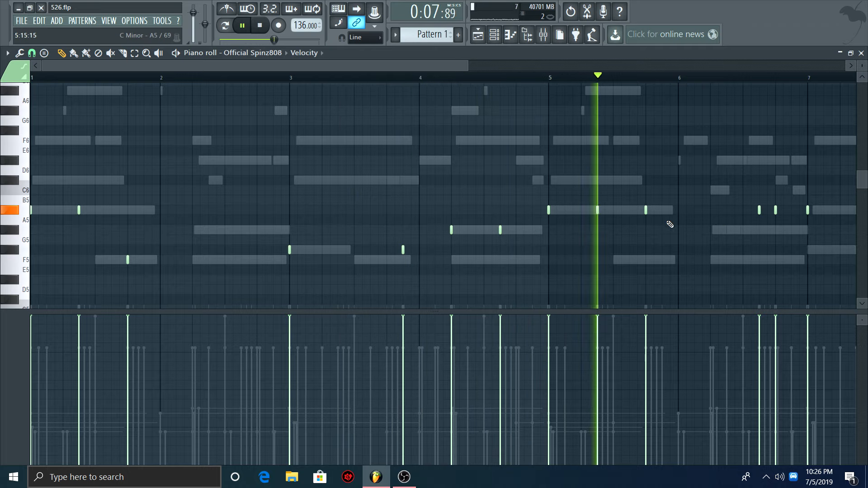
Move the third 808 note in bar 5 down to F5 and retune the notes in bars 6 to 8 to F, F# and G#.
left_click_drag(645, 210, 645, 259)
scroll(546, 208, "down", 3)
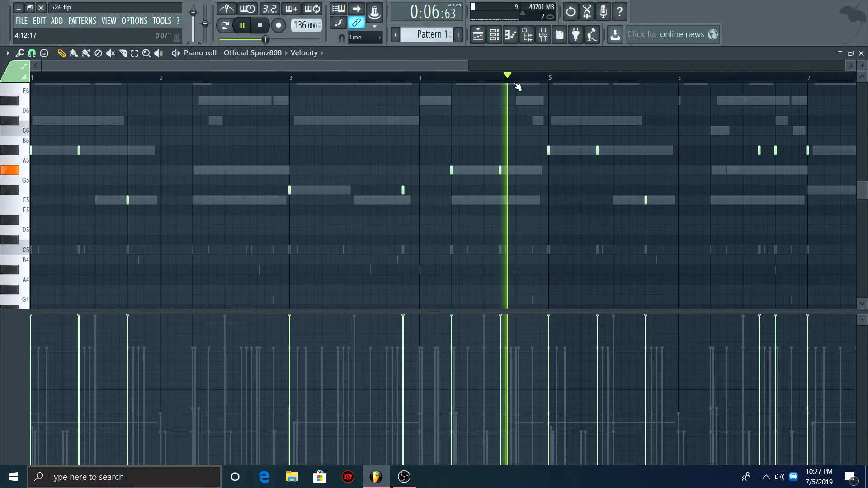
scroll(492, 86, "right", 4)
scroll(482, 84, "up", 5)
left_click_drag(622, 112, 524, 190)
scroll(472, 96, "down", 5)
left_click_drag(639, 151, 637, 190)
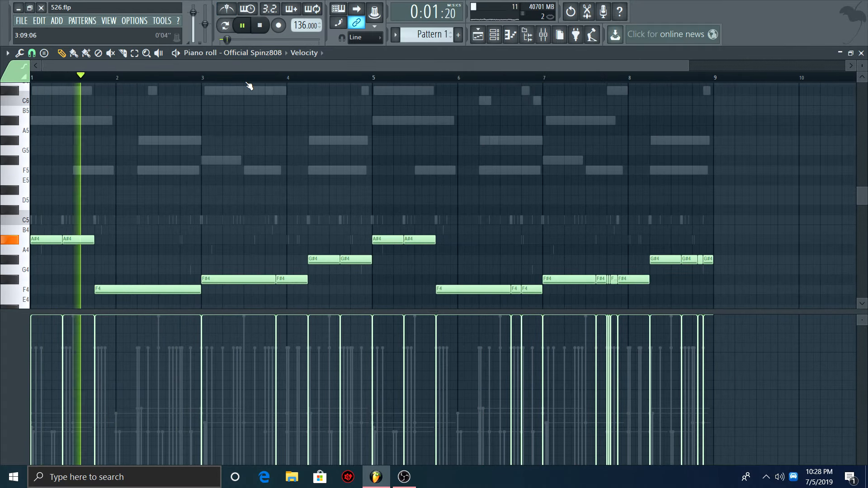
Transpose all Official Spinz808 notes up three semitones so the line starts on C#5, and close the piano roll.
key("space")
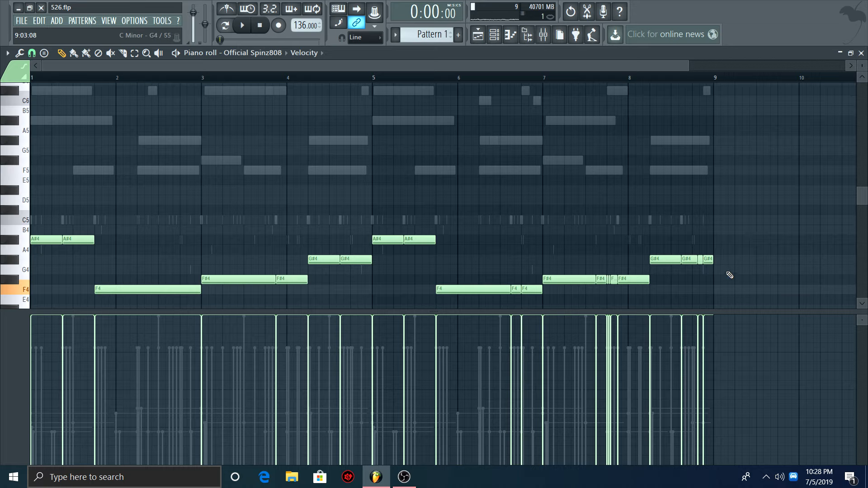
key("shift+Up")
key("shift+Up")
key("shift+Up")
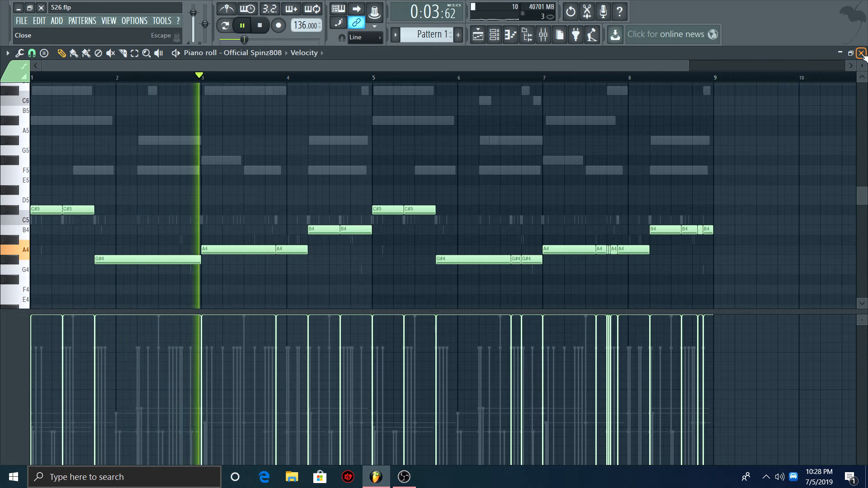
key("Escape")
Raise the time-stretching pitch of the 526_Insert 1 clip while auditioning it.
double_click(215, 137)
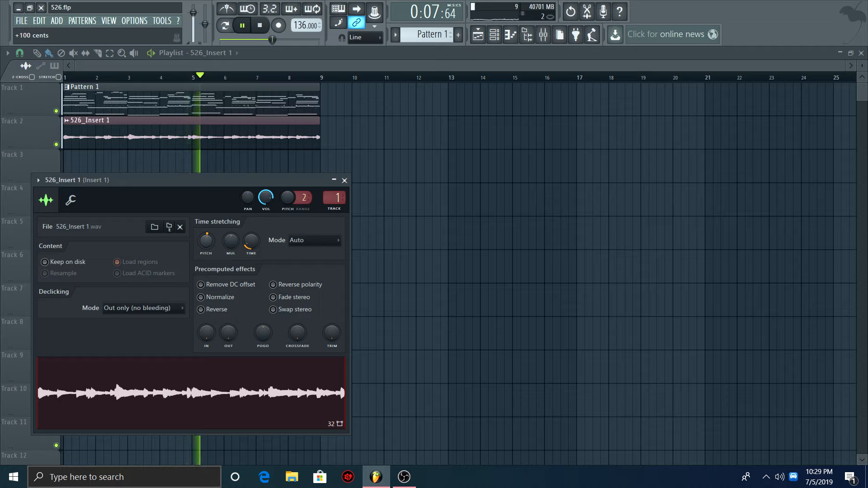
key("space")
key("space")
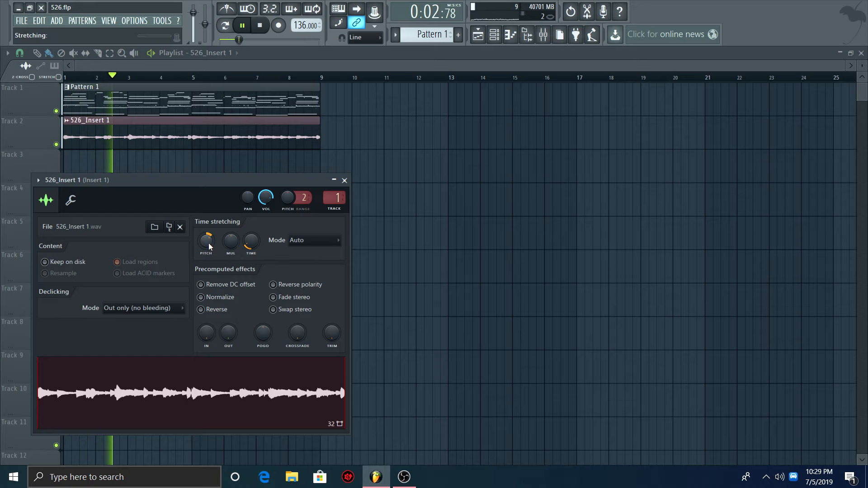
Try all Official Spinz808 notes one octave higher and return them to the lower octave while listening.
left_click(497, 38)
left_click(316, 348)
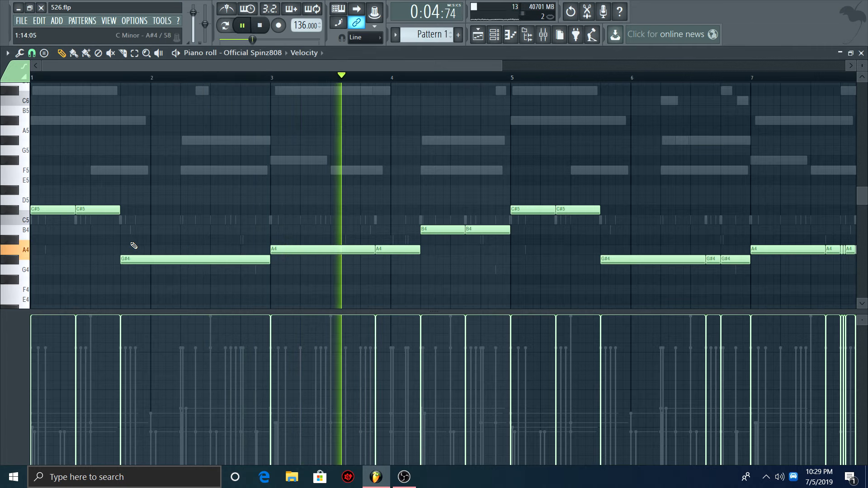
key("ctrl+Up")
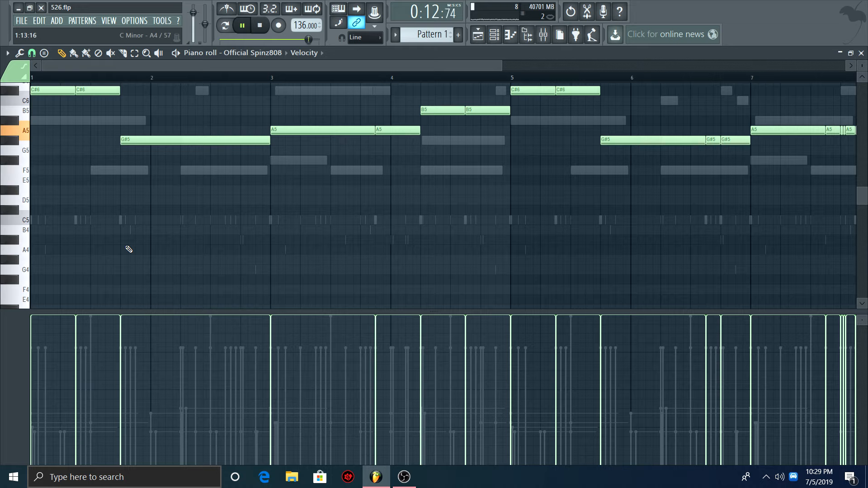
key("ctrl+Down")
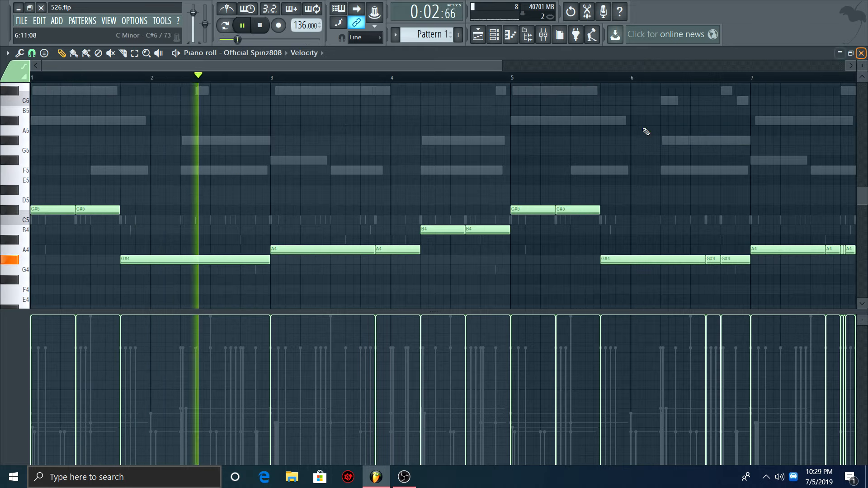
left_click(860, 53)
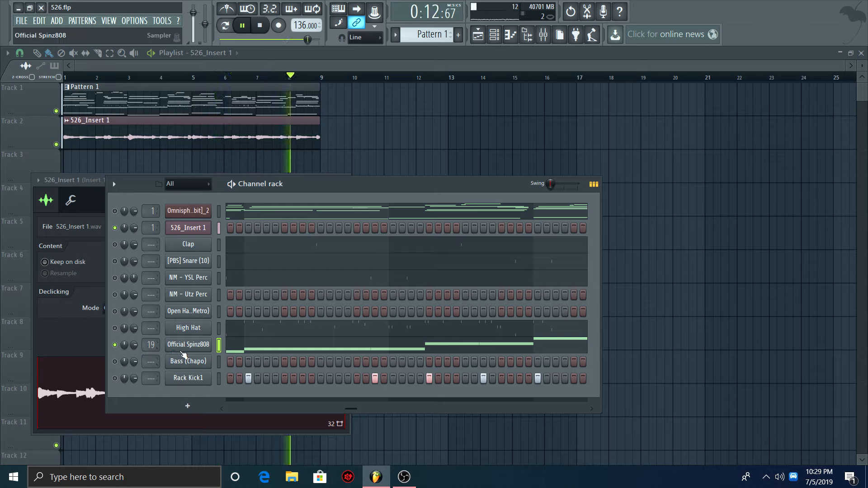
Stop playback and load a saved mixer track preset onto Insert 19, the track of the 808.
key("space")
left_click(545, 38)
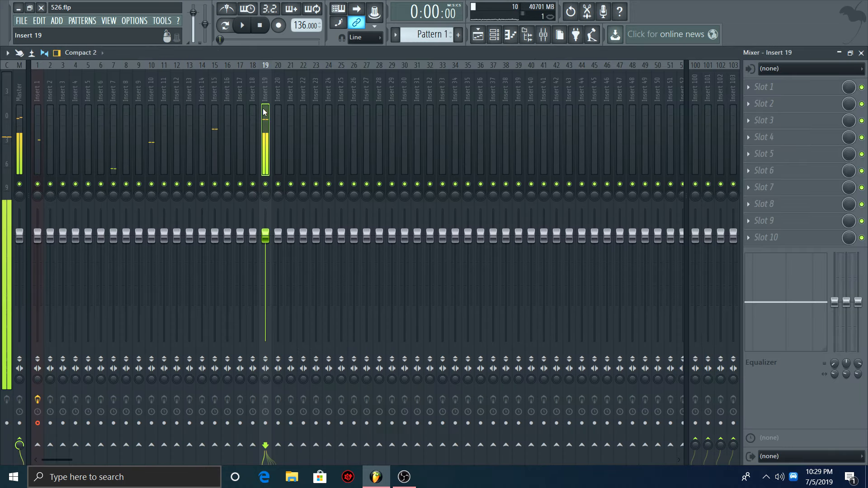
right_click(265, 112)
mouse_move(317, 107)
left_click(407, 108)
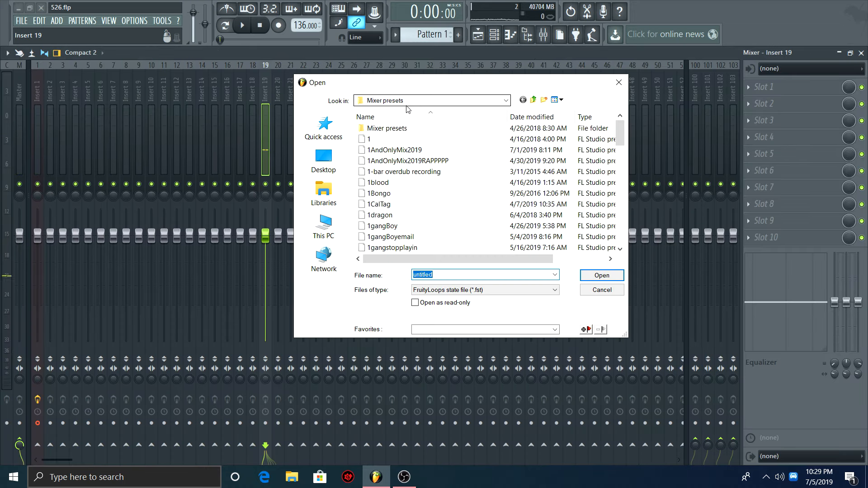
scroll(422, 239, "down", 2)
double_click(422, 239)
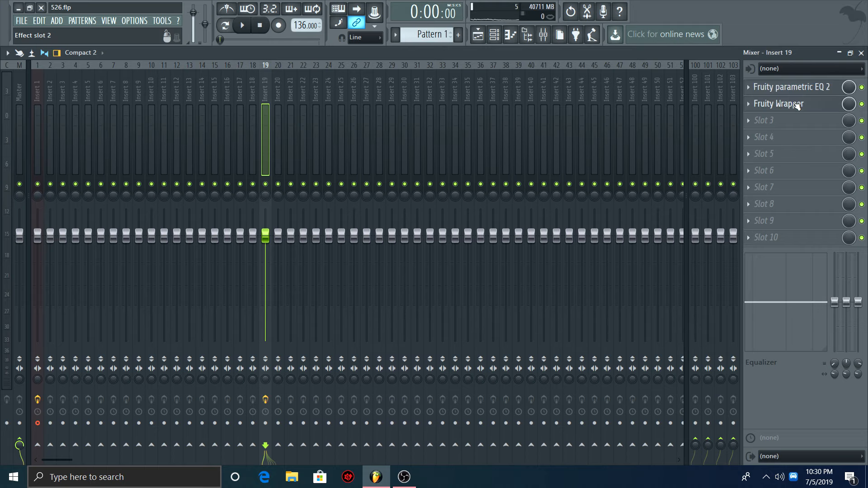
Replace the Fruity Wrapper in the second effect slot of Insert 19 with Fruity Blood Overdrive.
left_click(748, 104)
mouse_move(748, 188)
left_click(728, 284)
Route the Bass (Chapo) channel to mixer track 19, audition it and check its notes in the piano roll.
left_click_drag(152, 360, 152, 363)
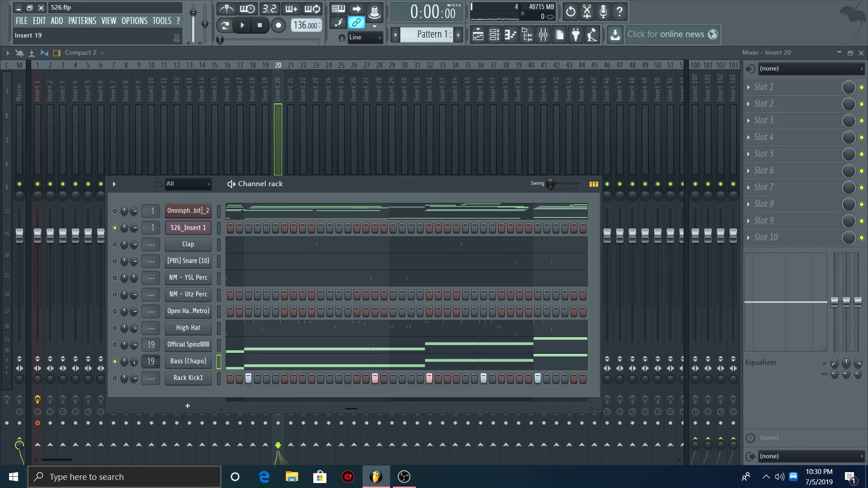
key("space")
left_click(242, 364)
left_click(261, 27)
left_click(861, 53)
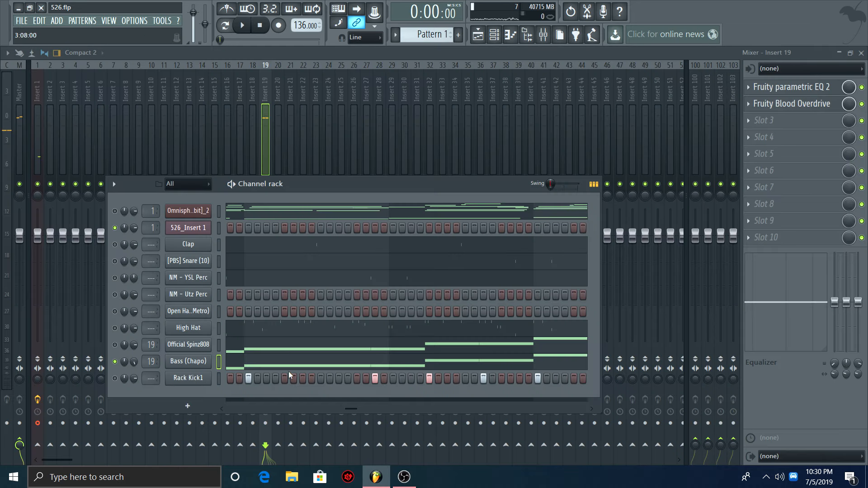
left_click(265, 363)
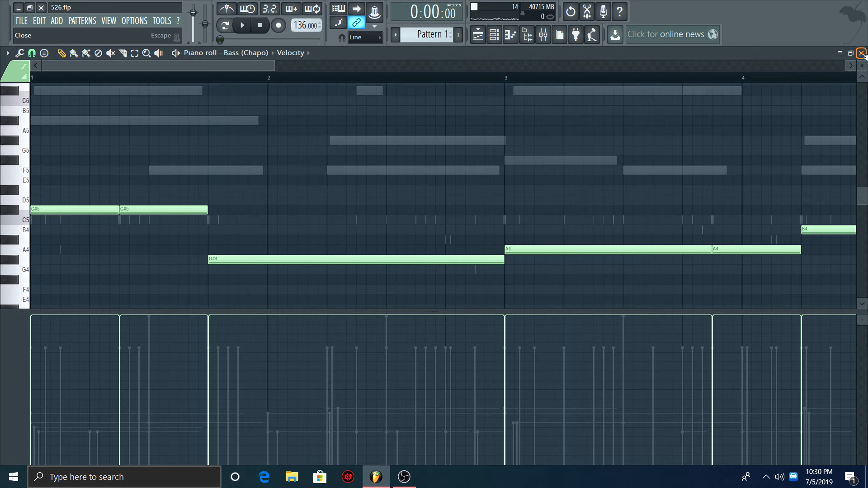
left_click(861, 53)
Set the root note of the Bass (Chapo) sampler to F5 and start playback to check the tuning.
left_click(182, 362)
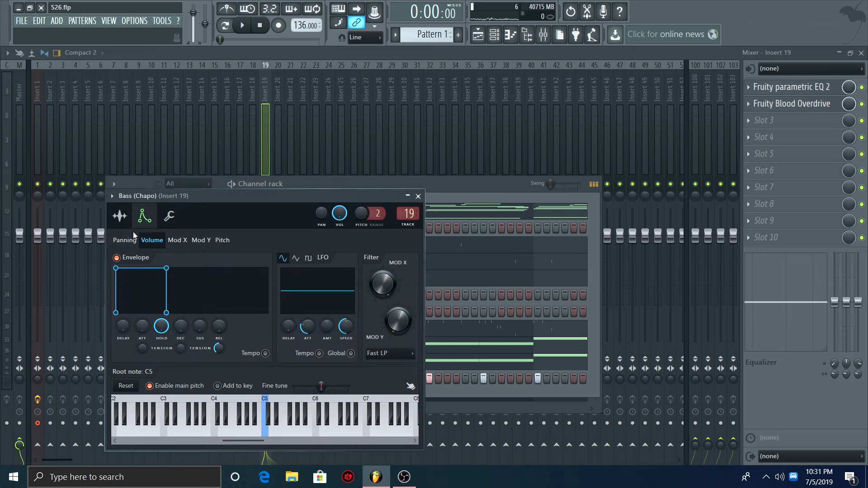
left_click(418, 196)
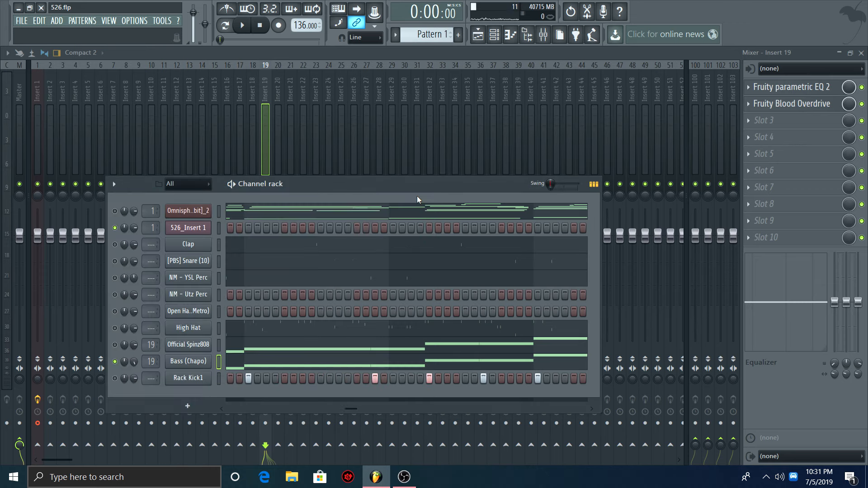
left_click(178, 364)
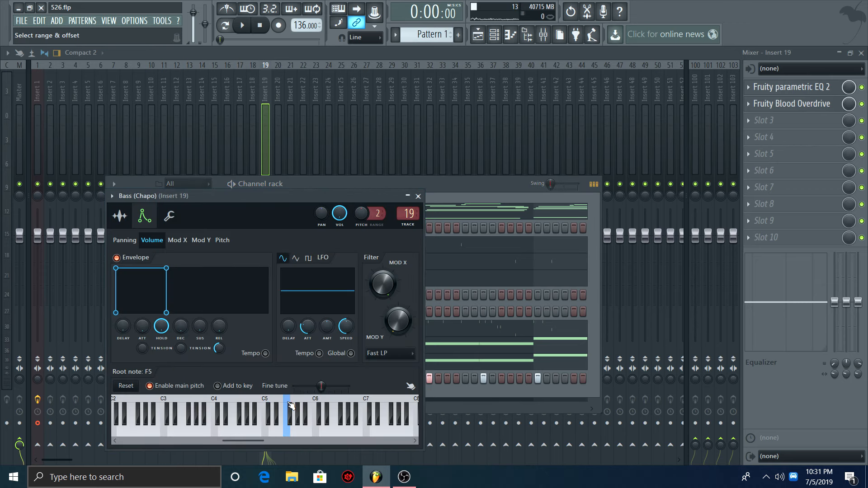
key("space")
left_click(418, 196)
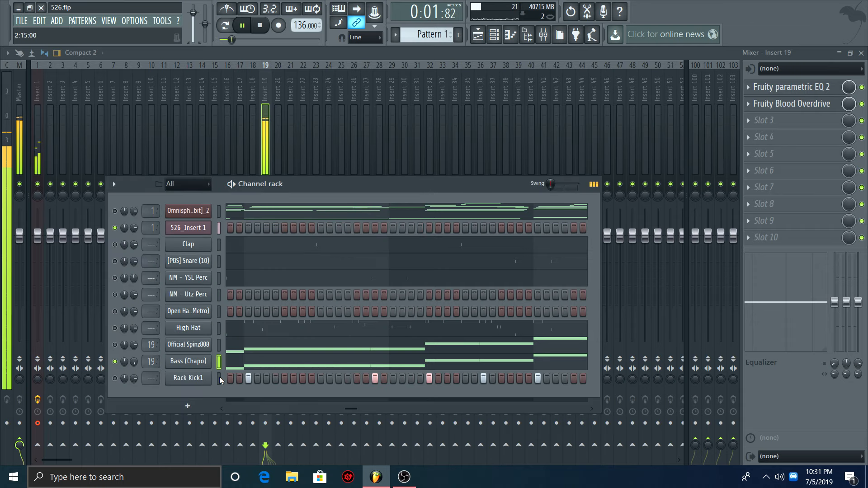
Delete the second C#5 note in bar 1 of the Bass (Chapo) piano roll and replay the pattern.
left_click(265, 368)
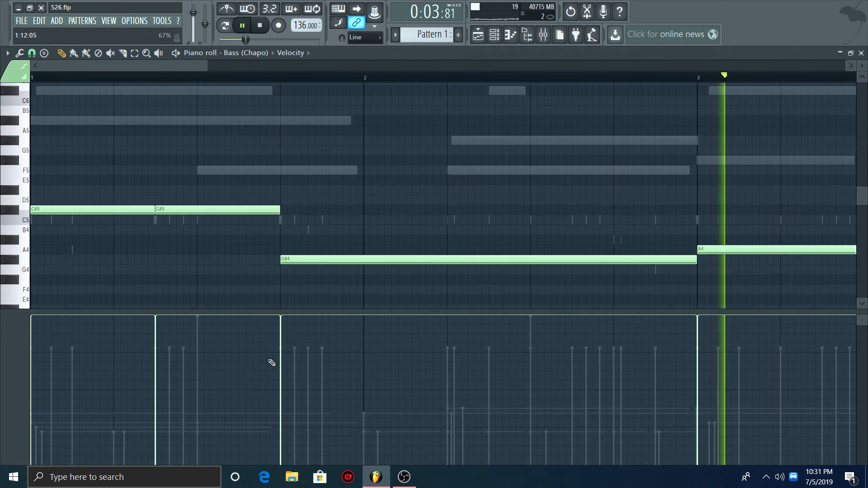
key("space")
right_click(194, 209)
key("space")
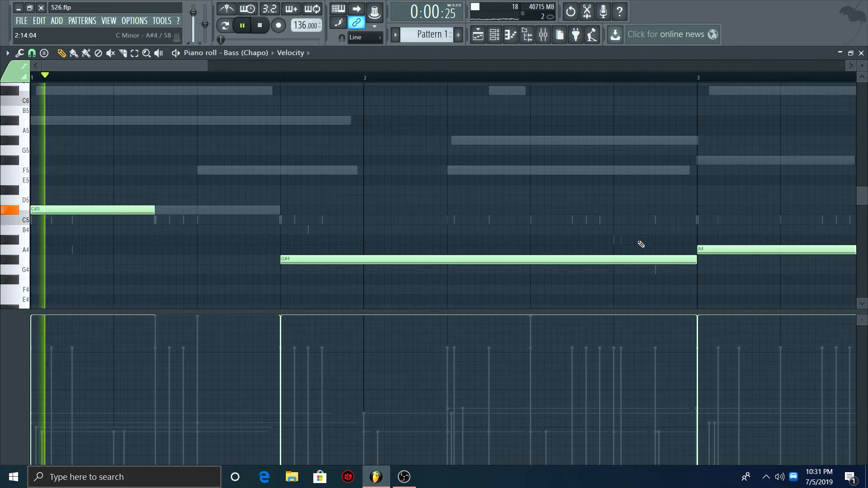
Delete the shorter second A4 note starting in bar 3 and the second B4 note in bar 4 from Bass (Chapo).
scroll(350, 85, "down", 1)
scroll(350, 85, "down", 2)
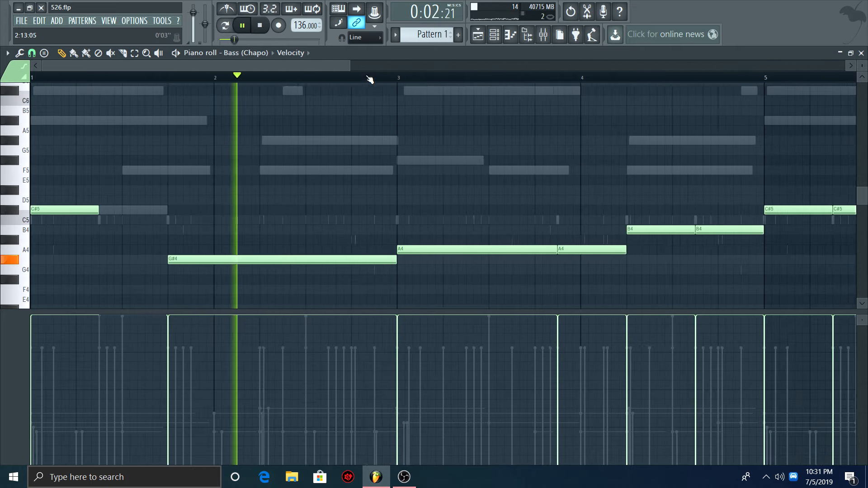
right_click(575, 249)
right_click(716, 230)
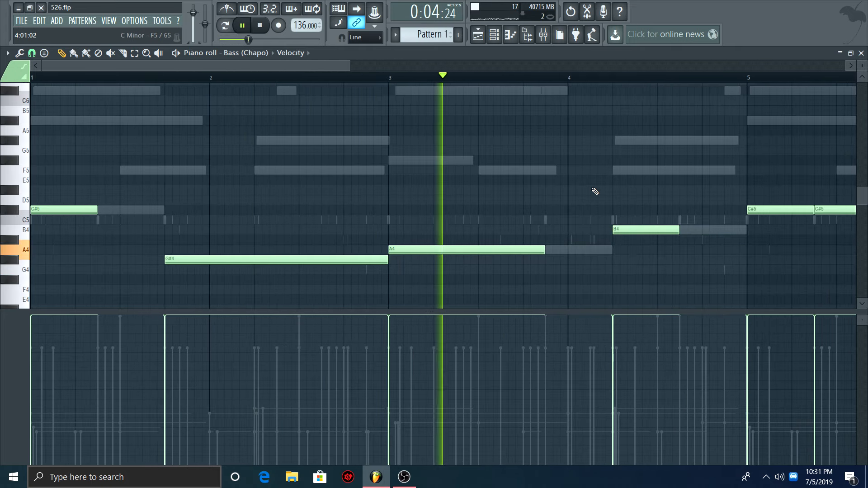
Delete the second C#5 bass note in bar 5 and play the pattern from there.
left_click_drag(337, 66, 457, 112)
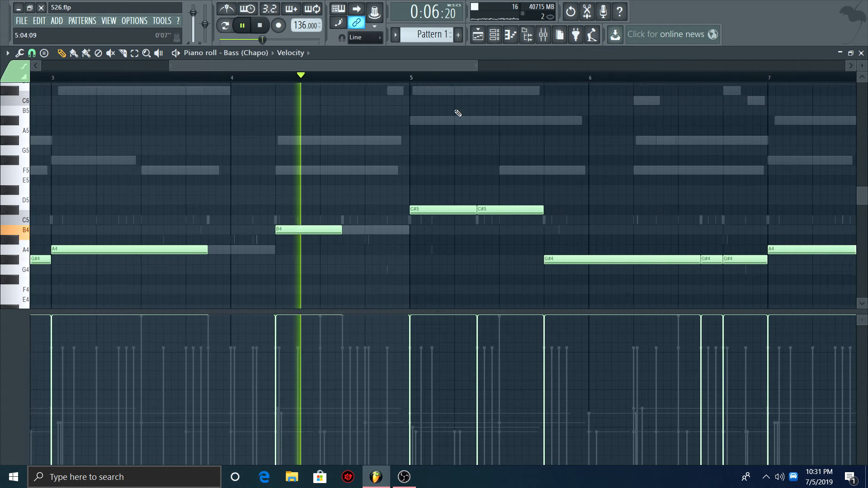
key("space")
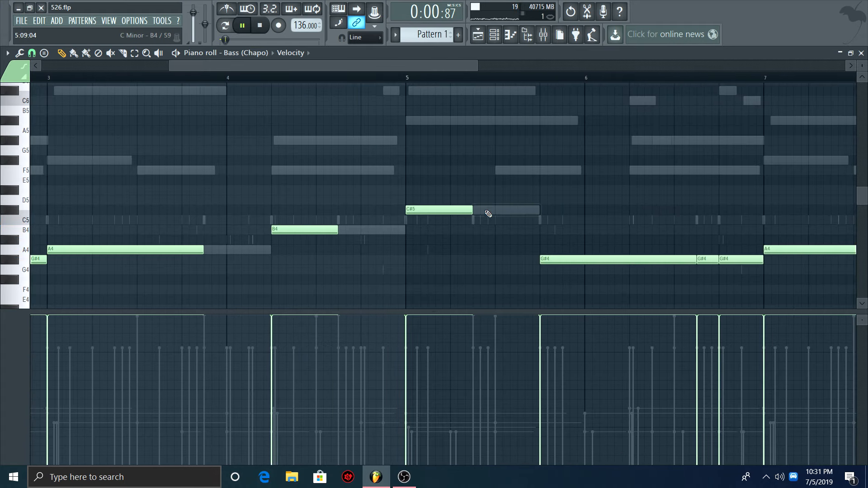
left_click(409, 79)
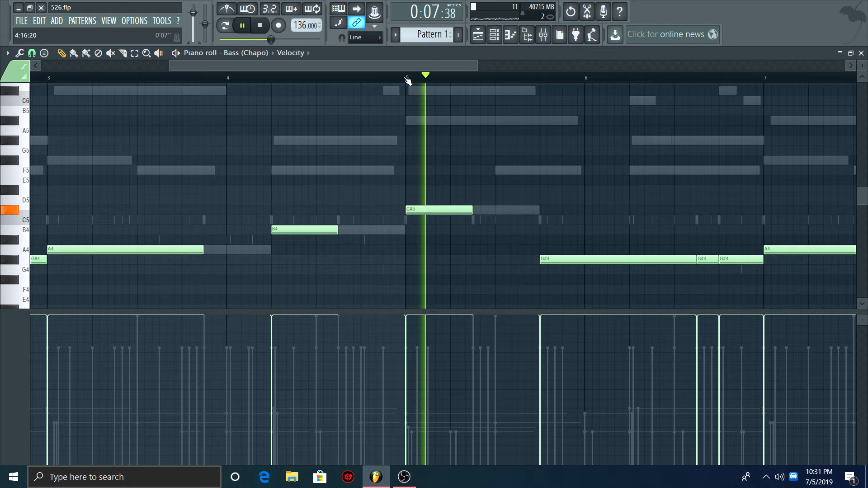
left_click_drag(404, 66, 479, 66)
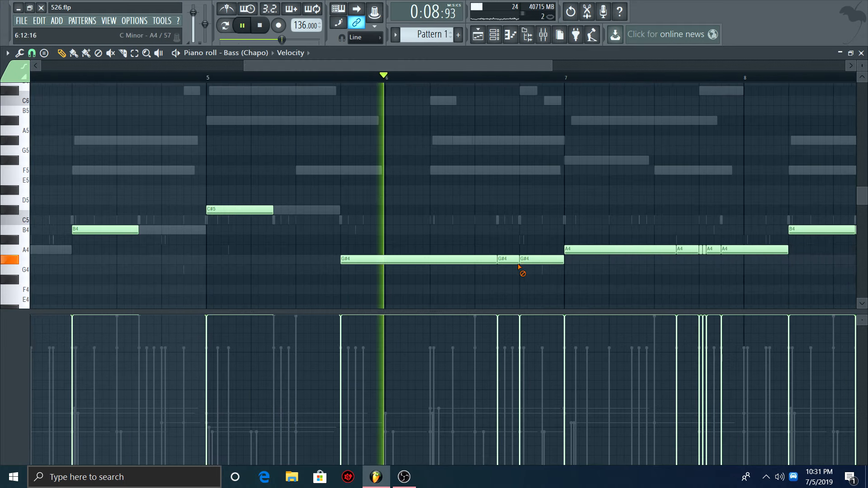
Replace the two short G#4 bass notes at the end of bar 6 with a G#5 note followed by a G#4 note.
right_click(511, 260)
right_click(537, 259)
key("space")
key("space")
left_click(499, 140)
left_click(525, 262)
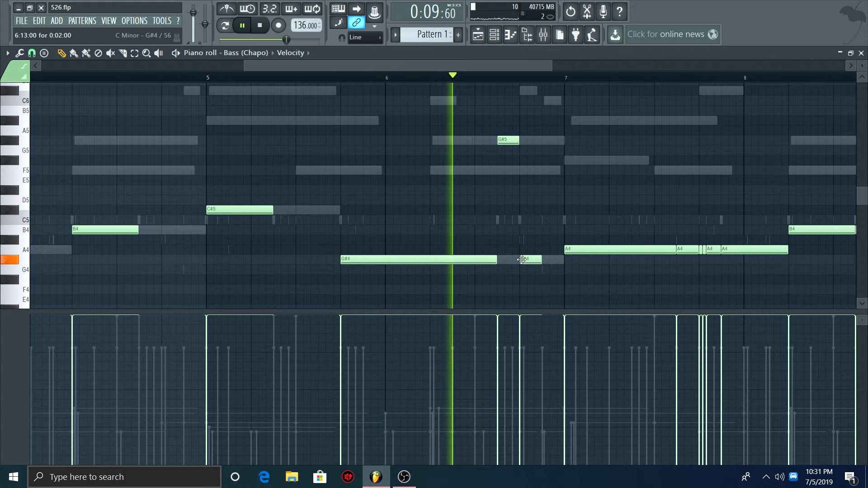
key("space")
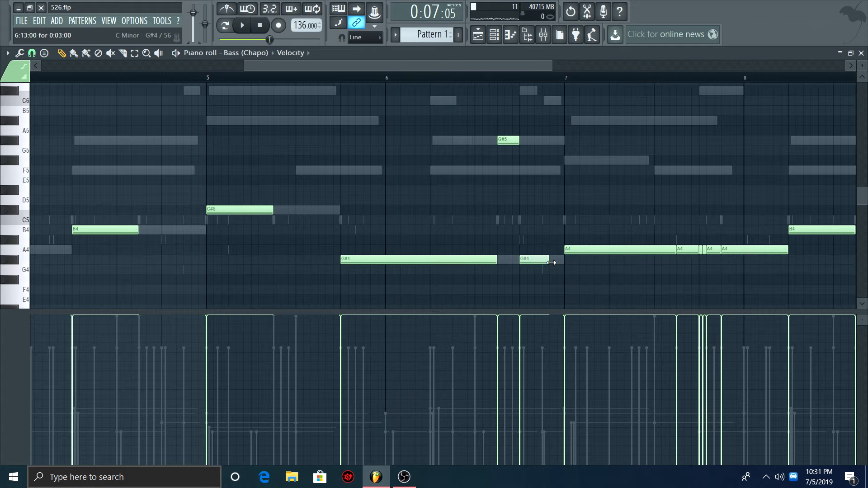
Play the pattern and delete the shorter A4 notes following the first A4 in bar 7 of Bass (Chapo).
key("space")
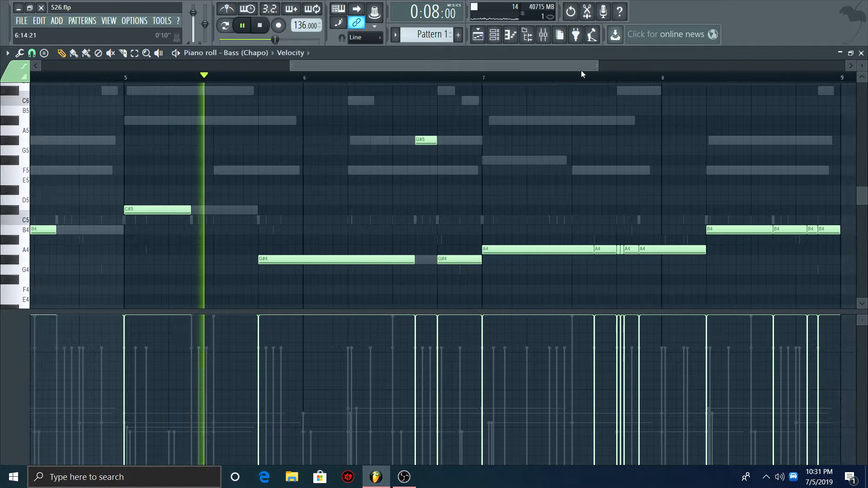
right_click(559, 249)
right_click(605, 254)
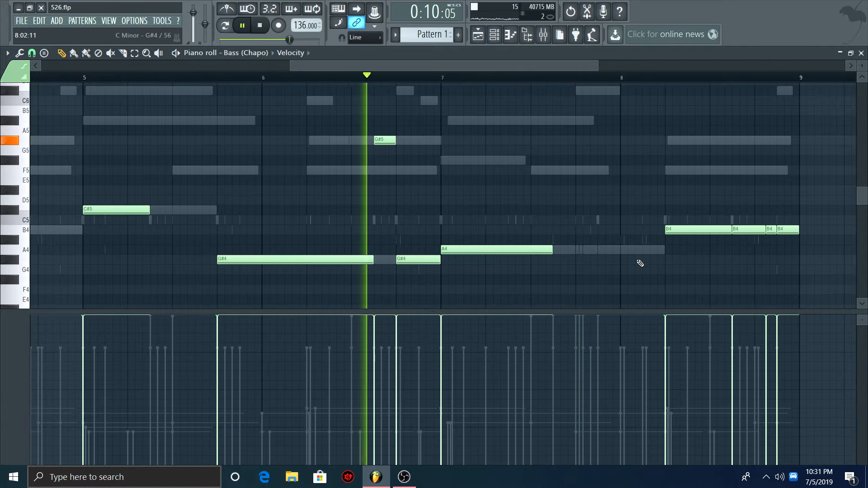
Delete the shorter B4 notes in bar 8 and extend the remaining B4 bass note to the end of the bar.
right_click(777, 229)
right_click(748, 229)
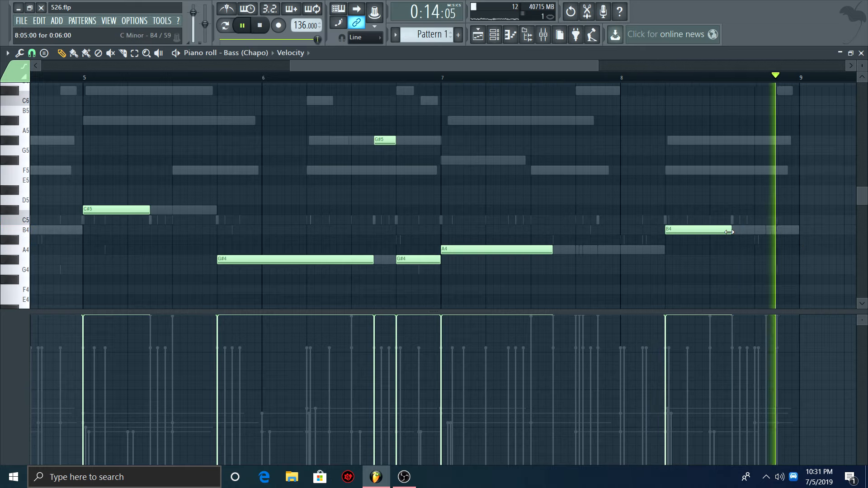
left_click_drag(731, 229, 792, 241)
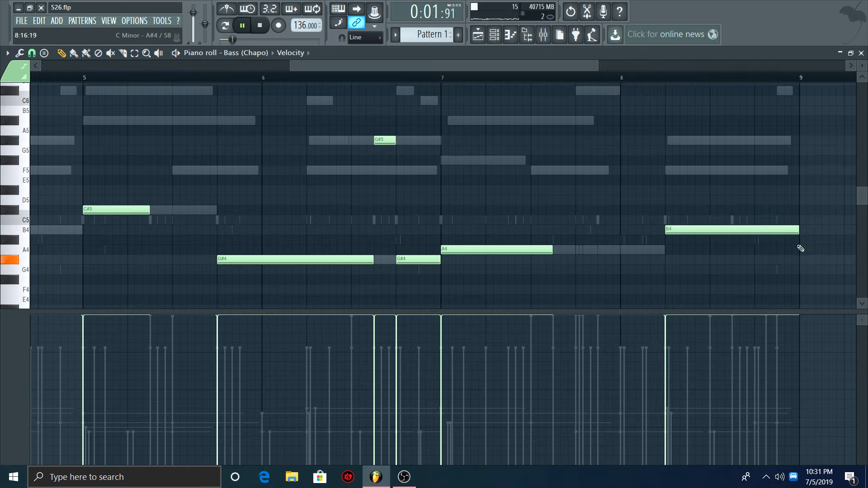
Apply legato to the Bass (Chapo) notes so each reaches the next one, and close the piano roll.
key("alt+l")
key("Return")
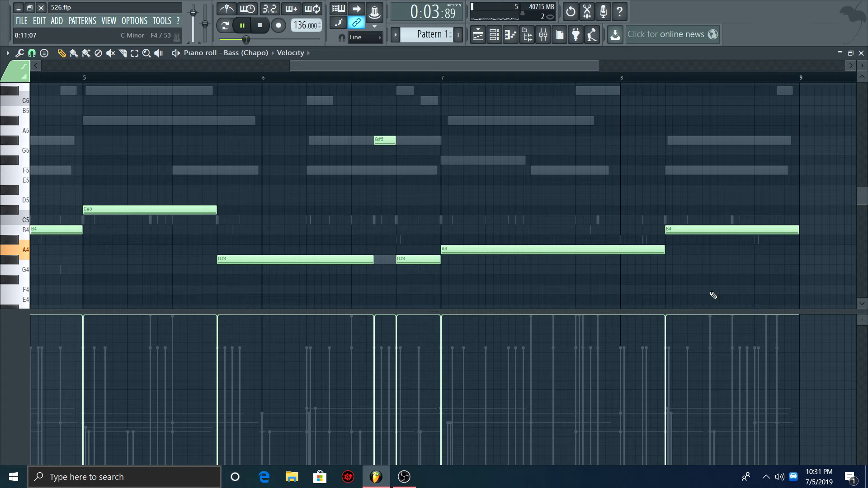
left_click_drag(291, 66, 40, 67)
left_click(860, 53)
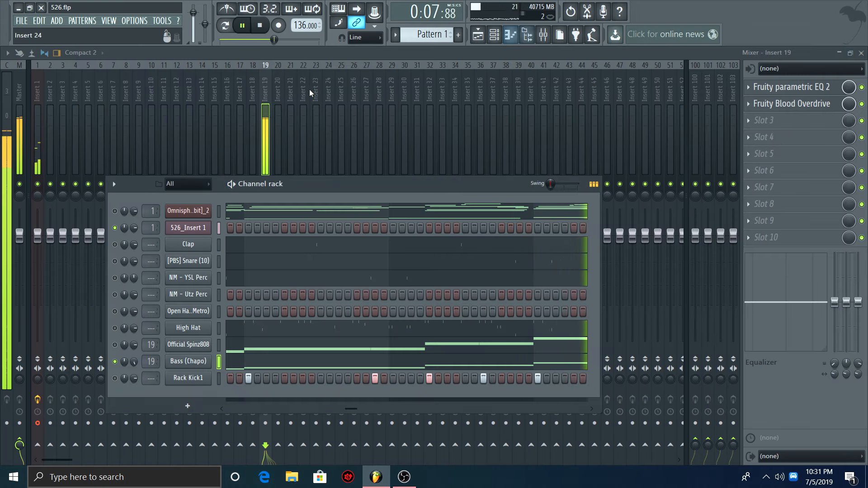
Lower the Insert 19 fader to 74% and the Insert 1 fader slightly, and send Insert 1 to Insert 100.
key("F6")
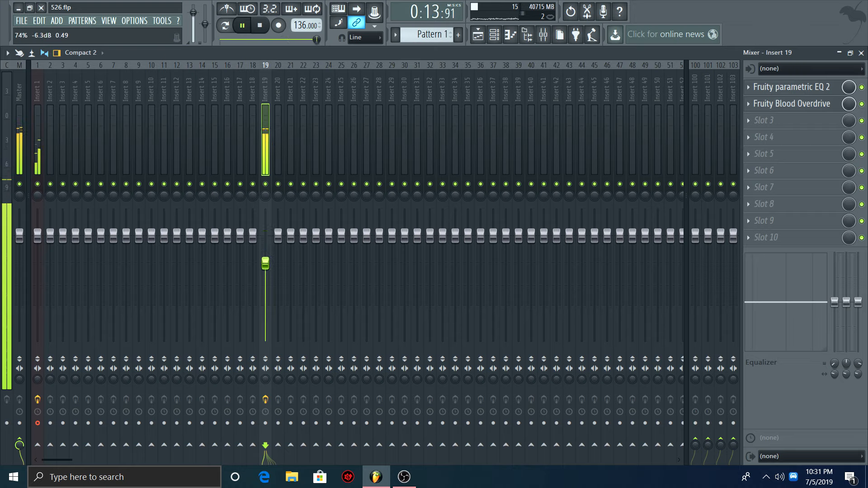
left_click(35, 149)
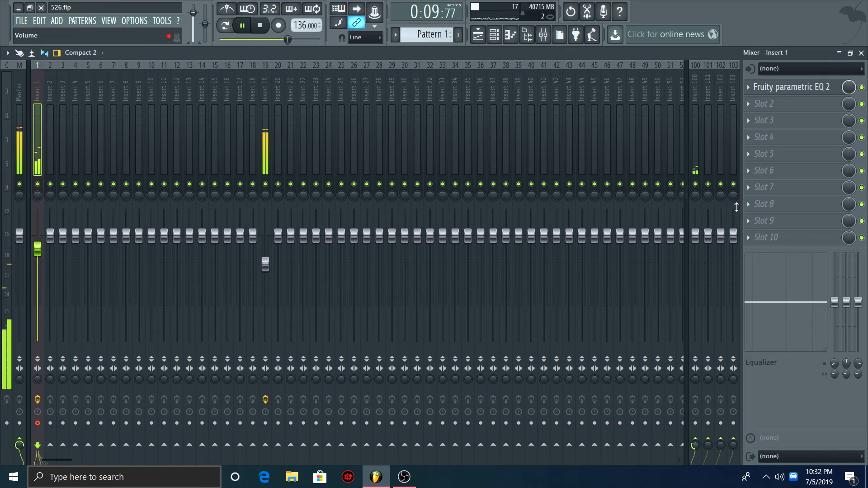
Add Fruity Reeverb 2 to the first effect slot of Insert 100, choose the "1my new" preset and increase the room size.
left_click(695, 120)
left_click(761, 90)
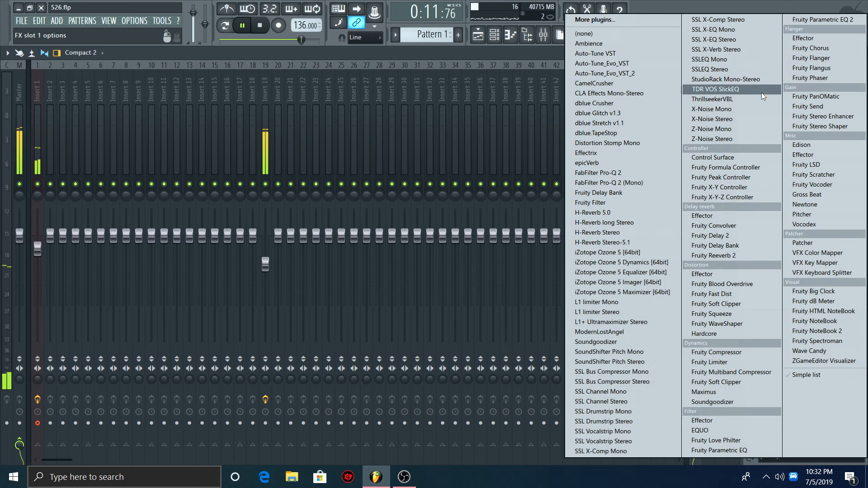
left_click(737, 256)
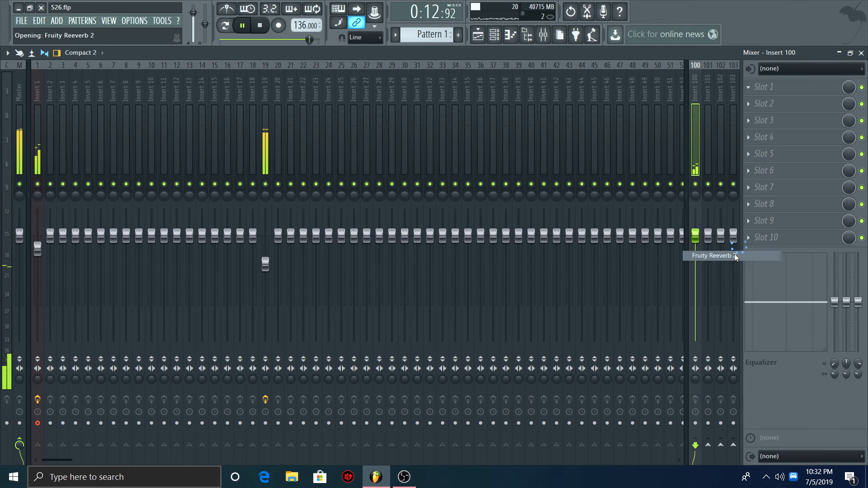
left_click(276, 124)
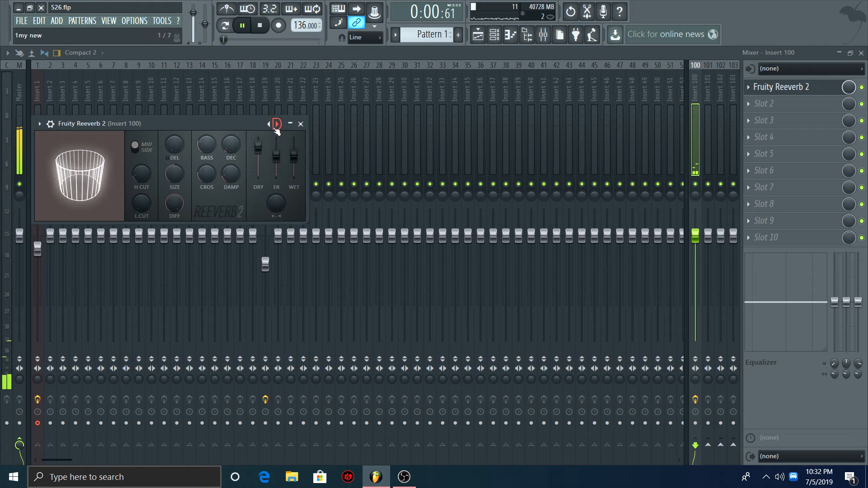
left_click_drag(178, 177, 178, 151)
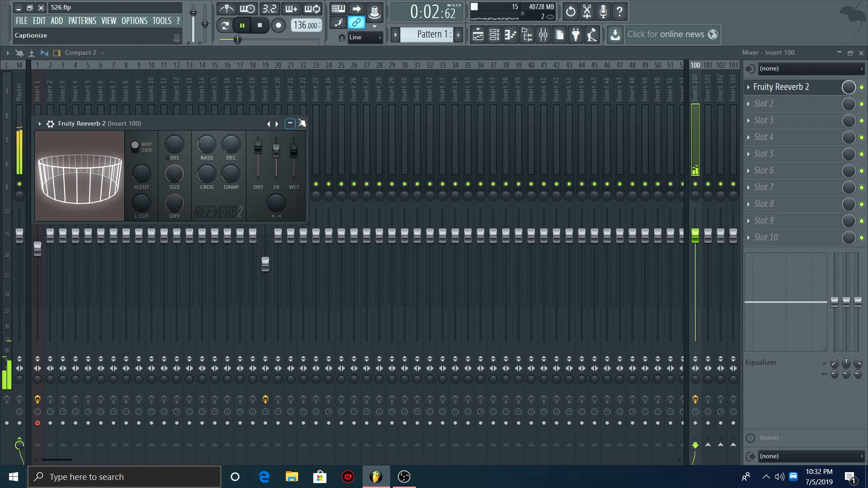
left_click(300, 124)
Add Fruity Delay 2 with the vellvetta preset at about 46% mix to slot 2 of Insert 1, and save the project.
left_click(44, 129)
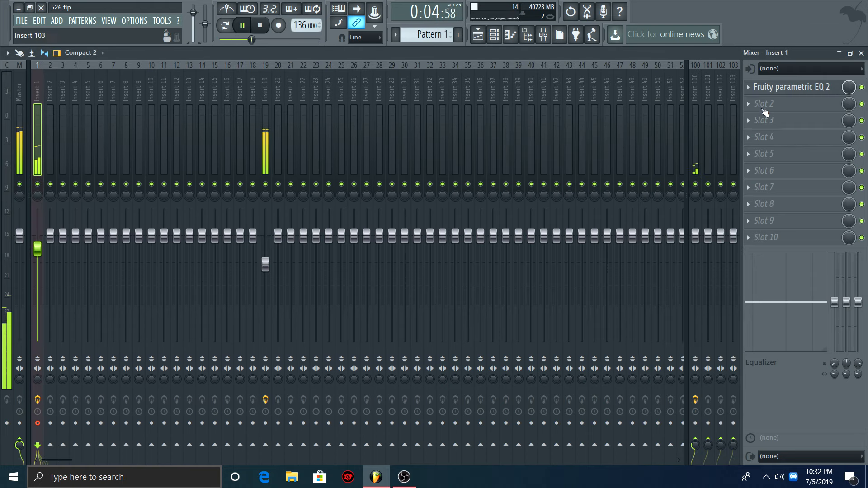
left_click(756, 109)
left_click(733, 236)
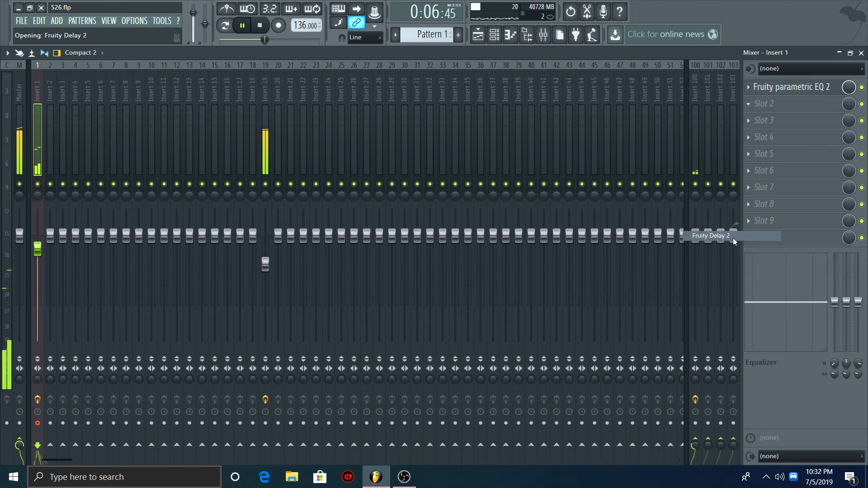
right_click(275, 167)
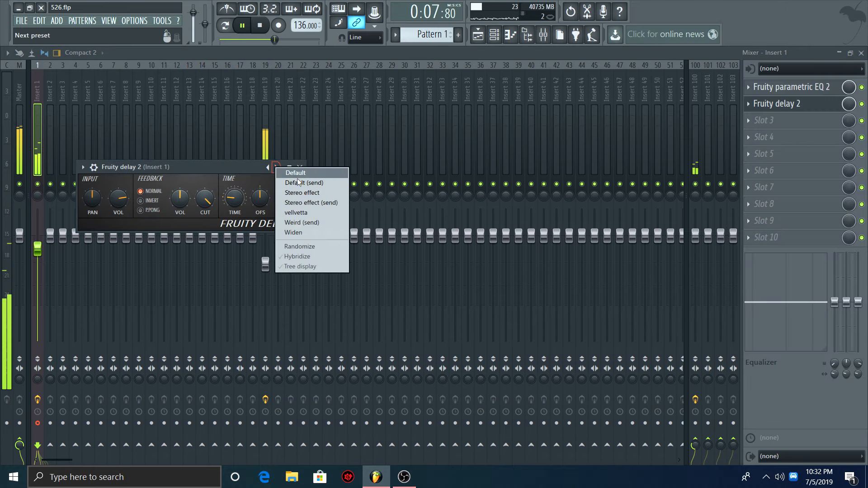
left_click(300, 212)
left_click(299, 167)
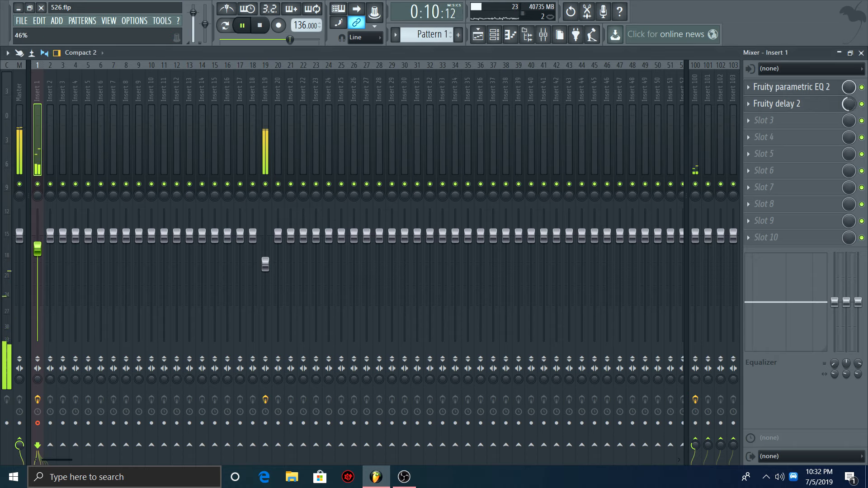
left_click(22, 21)
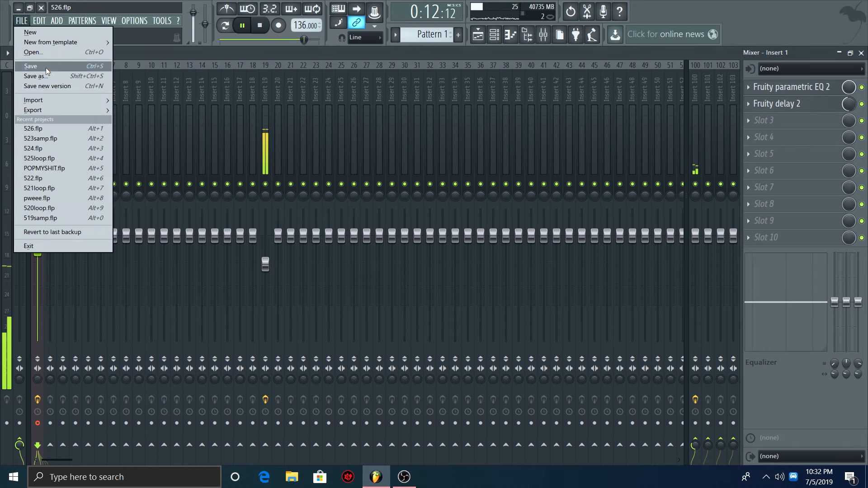
left_click(46, 68)
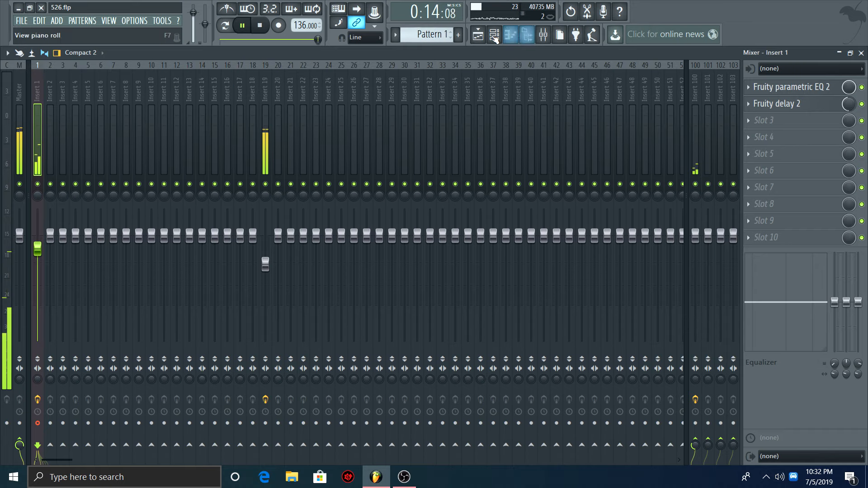
Mute the Bass (Chapo) channel and unmute the Official Spinz808 and Rack Kick1 channels.
left_click(494, 36)
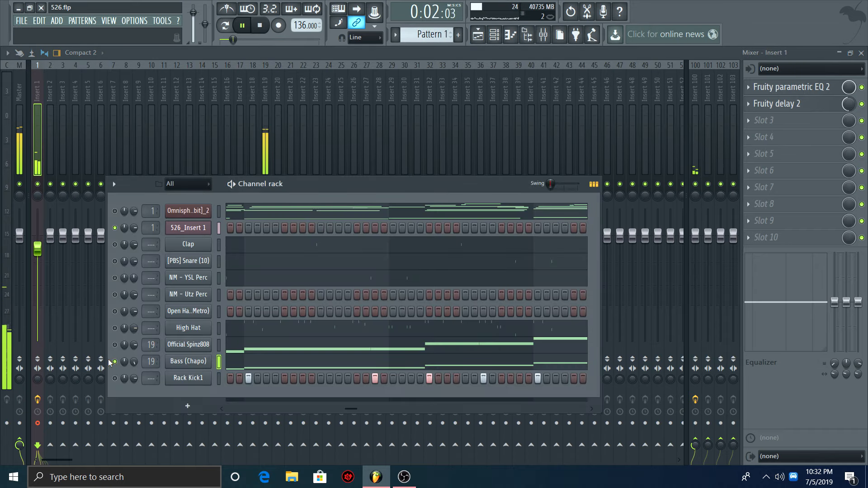
left_click(115, 378)
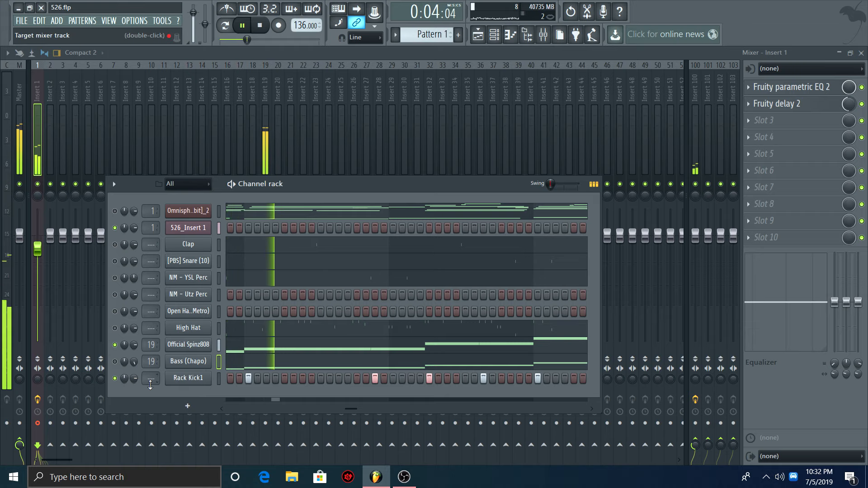
key("space")
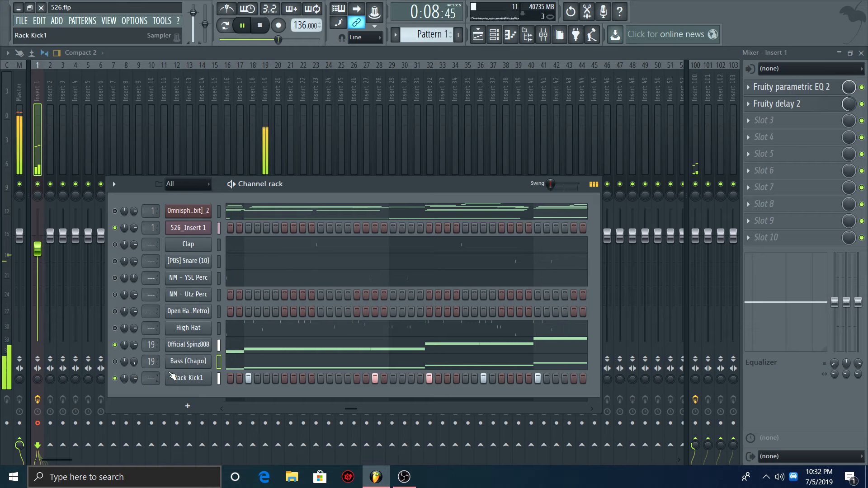
Route the Rack Kick1 channel to the free mixer track Insert 20.
left_click(264, 117)
left_click(279, 115)
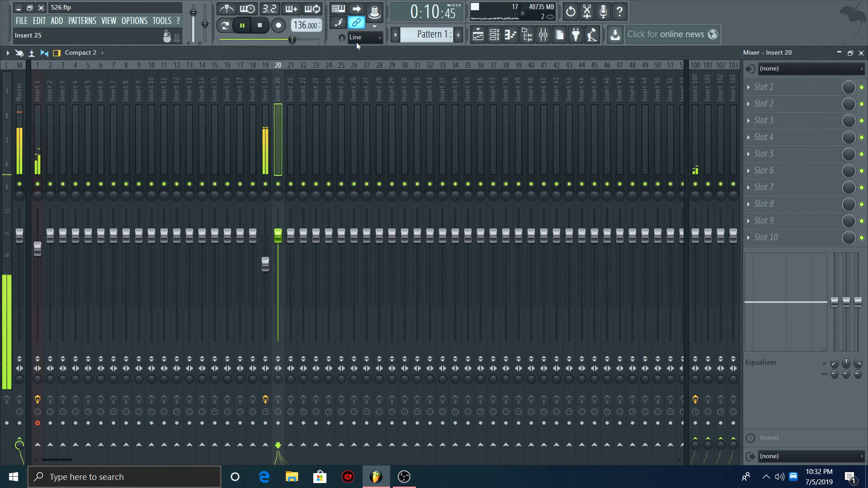
left_click(497, 33)
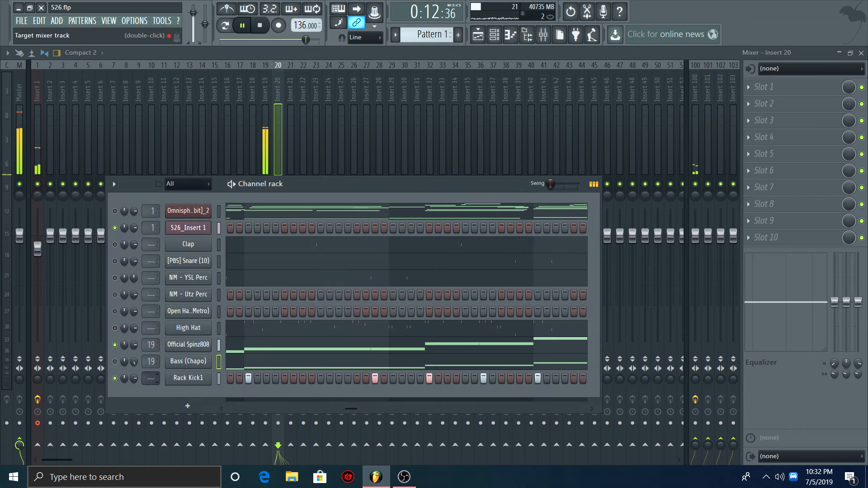
left_click_drag(151, 378, 151, 333)
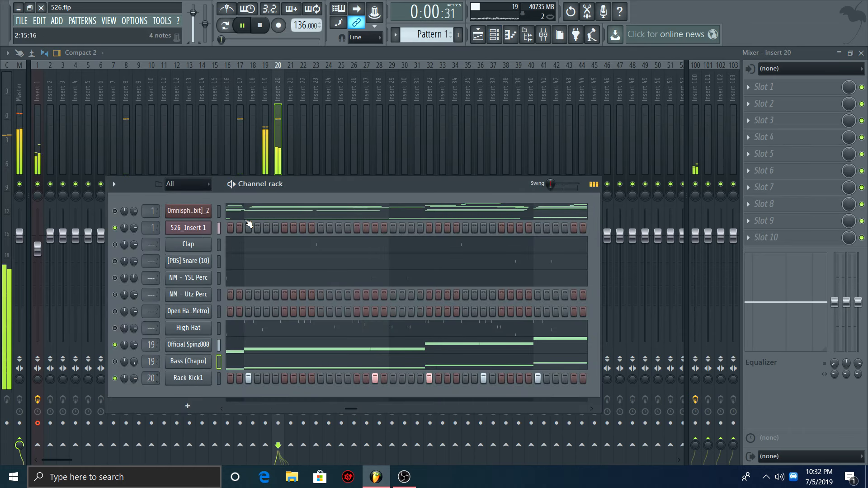
Load a saved kick EQ preset from the Mixer presets folder onto Insert 20 and lower its fader slightly.
right_click(273, 110)
mouse_move(344, 108)
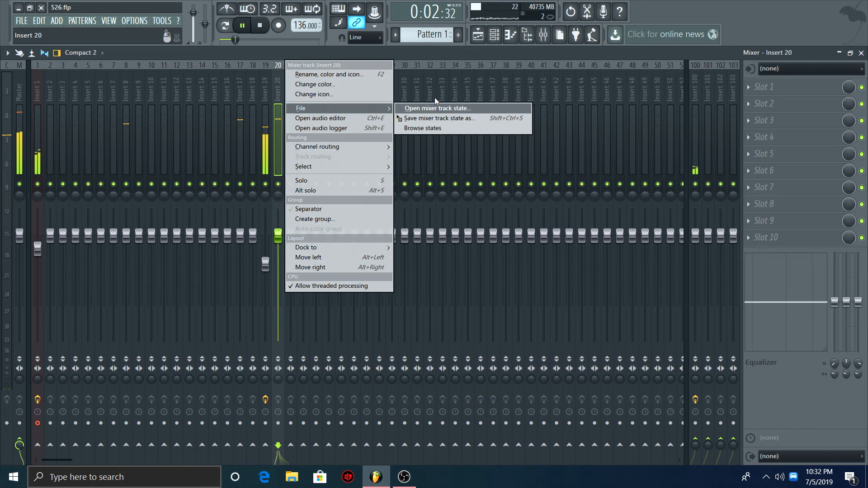
left_click(442, 109)
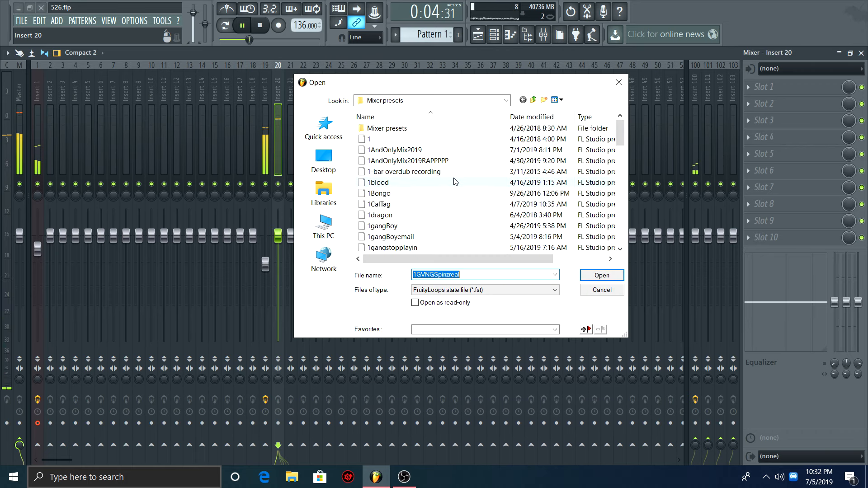
scroll(455, 181, "down", 5)
scroll(444, 188, "down", 10)
double_click(405, 186)
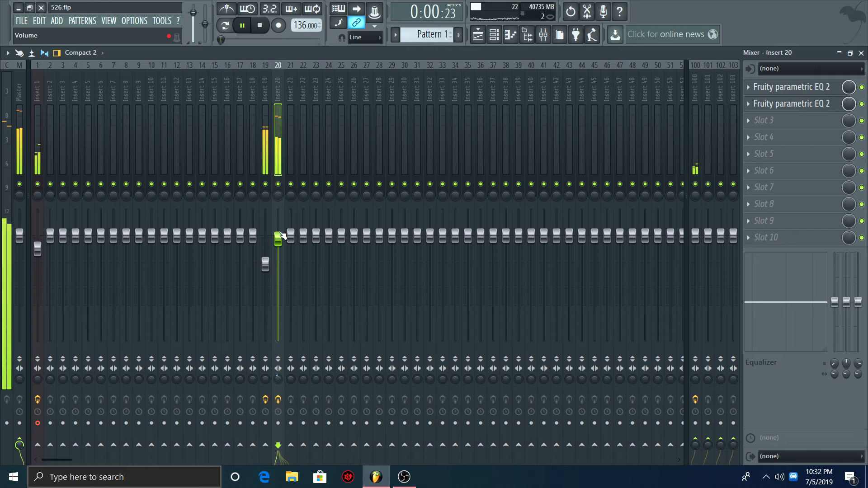
left_click(265, 130)
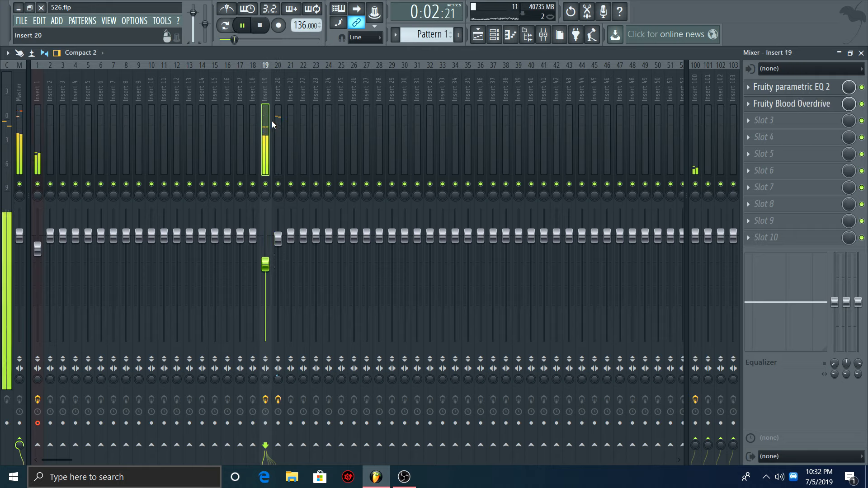
left_click(277, 133)
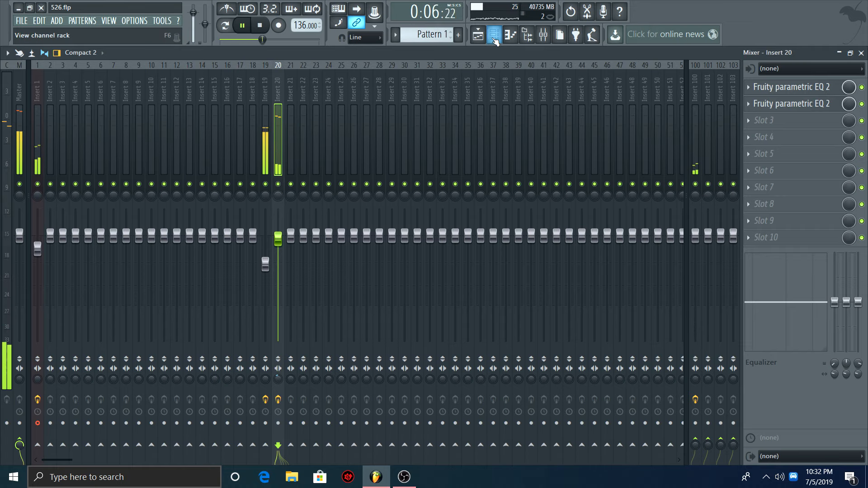
Restart playback and unmute the clap, snare, YSL and Utz percussion, open hat and high hat channels.
left_click(505, 40)
key("space")
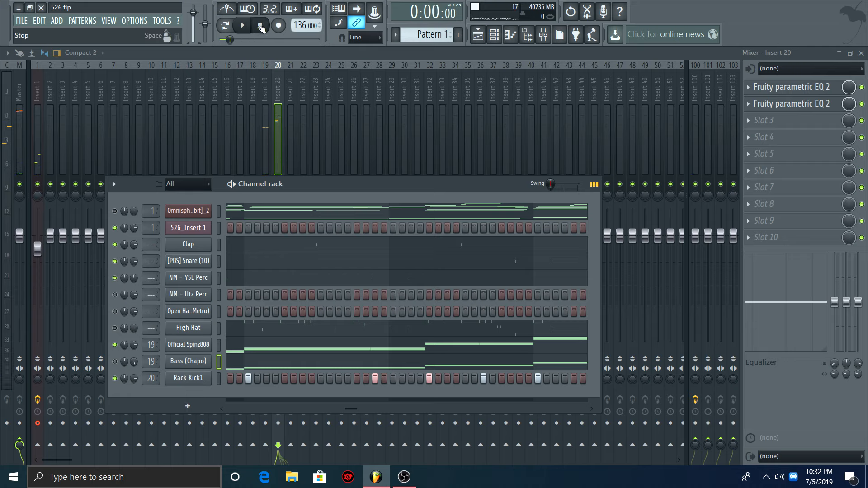
key("space")
left_click_drag(115, 294, 118, 329)
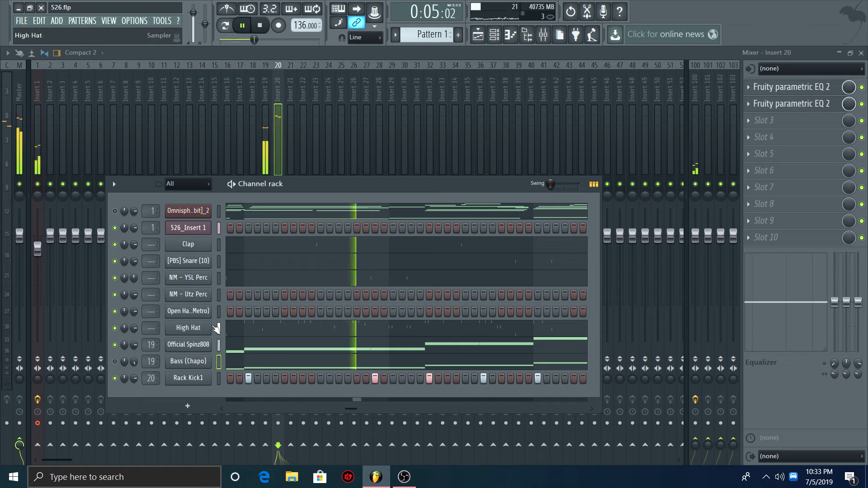
Save the project.
left_click(21, 21)
left_click(35, 66)
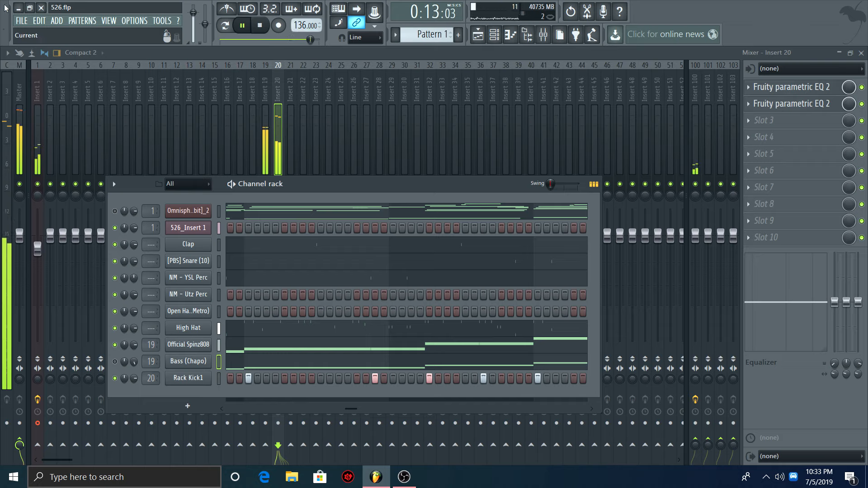
left_click(23, 20)
left_click(40, 69)
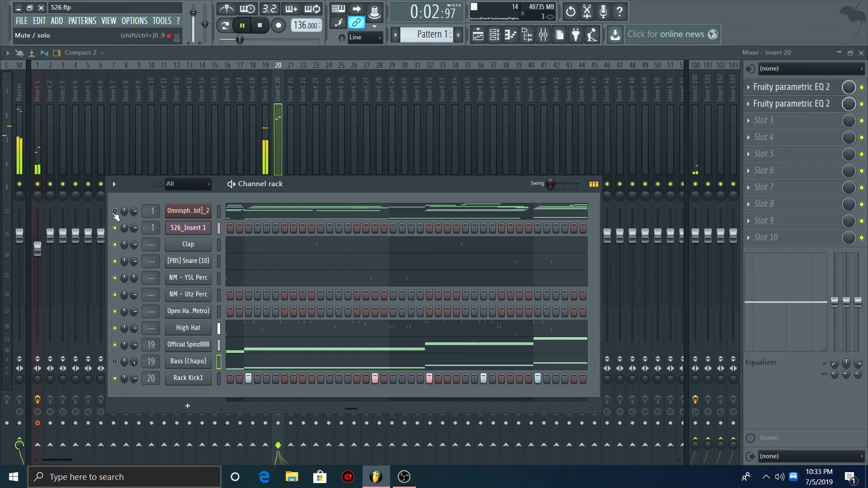
Solo the Omnisphere melody channel and open its notes in the piano roll.
right_click(114, 211)
left_click(183, 214)
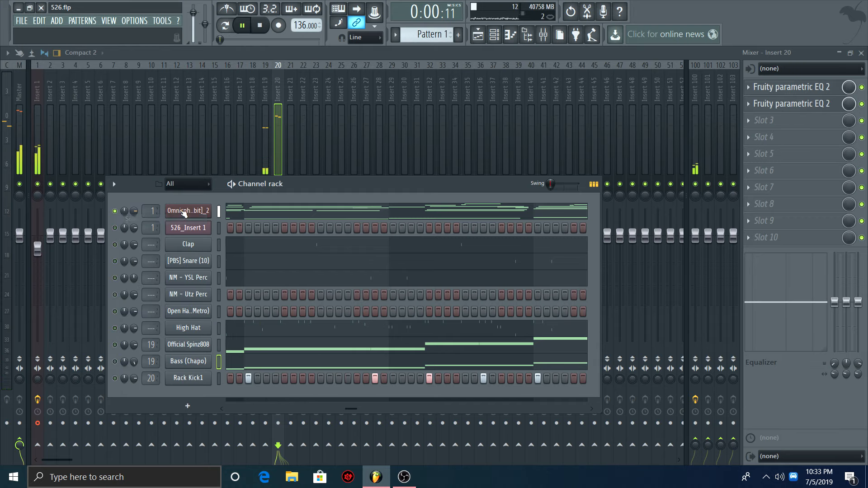
left_click(274, 212)
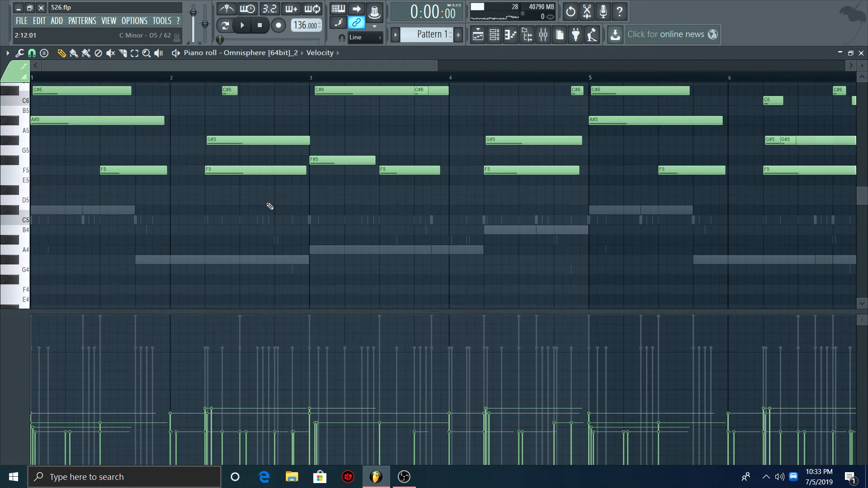
Transpose all the Omnisphere melody notes up three semitones, play the result back and leave the piano roll.
key("Up")
key("Up")
key("Up")
key("space")
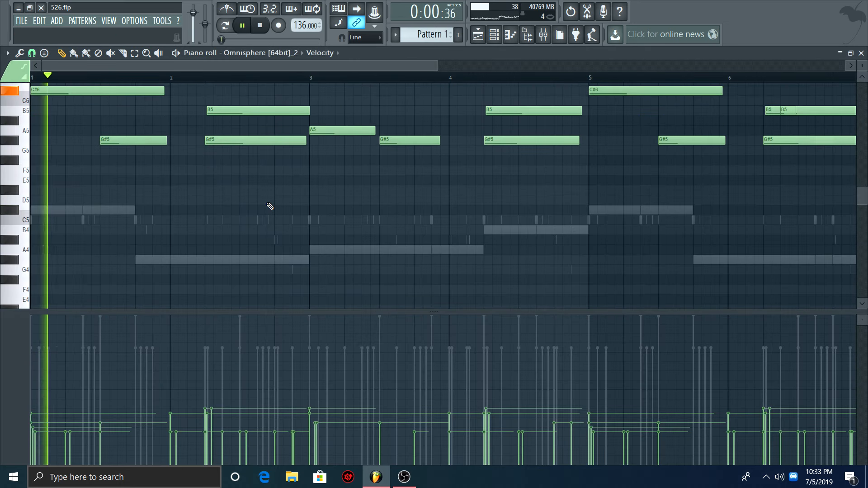
key("F7")
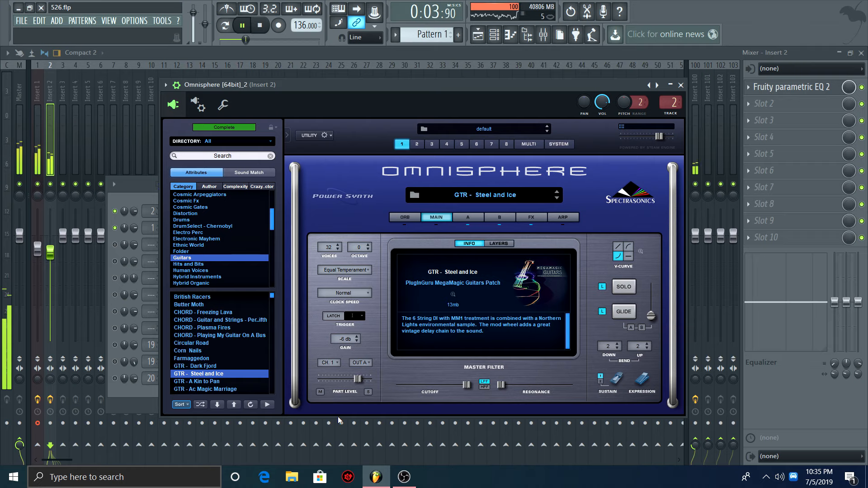
key("space")
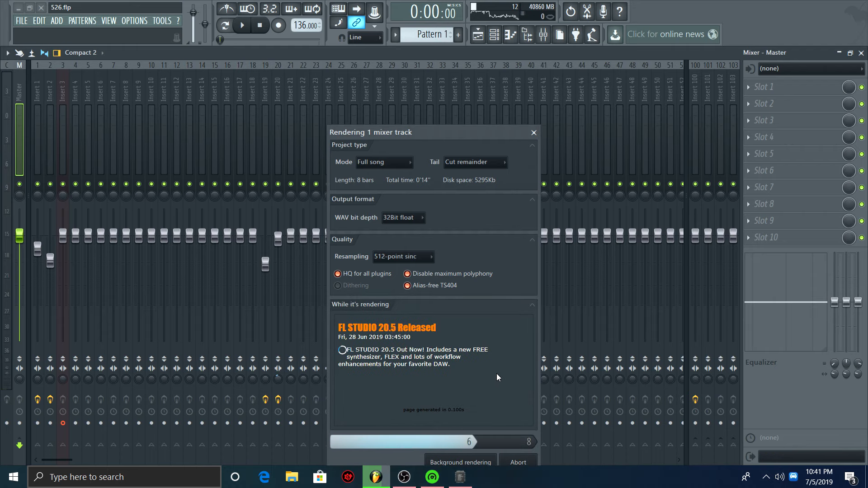
Restart playback, disarm disk recording on Insert 3 and lower its fader to about -9.7 dB.
key("space")
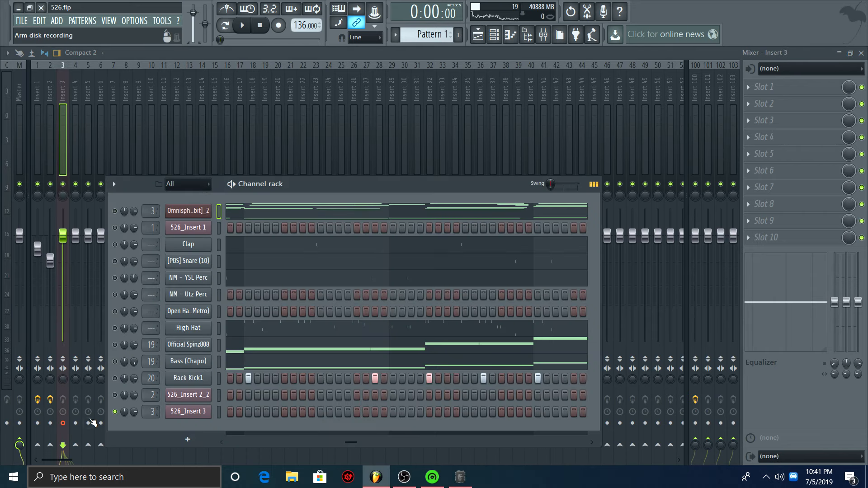
left_click(63, 422)
left_click_drag(65, 225, 66, 270)
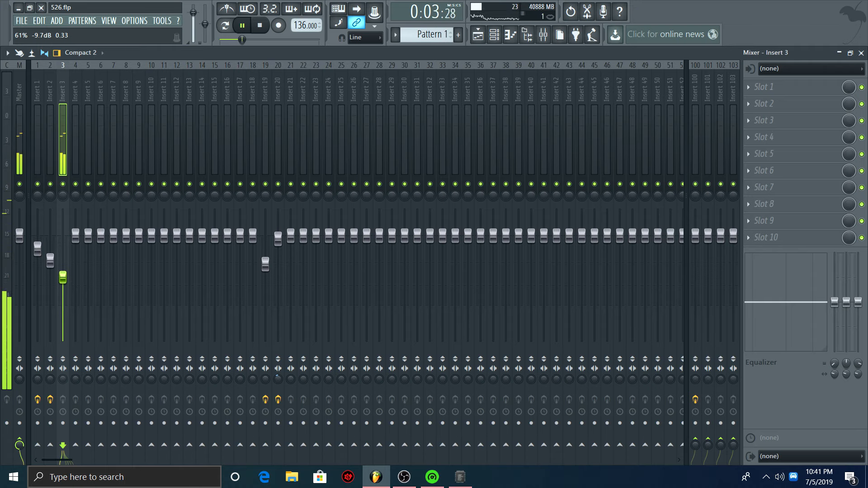
Add Fruity Parametric EQ 2 to Insert 3 and cut its low end with a high-pass band just above 100 Hz.
left_click(764, 87)
left_click(852, 19)
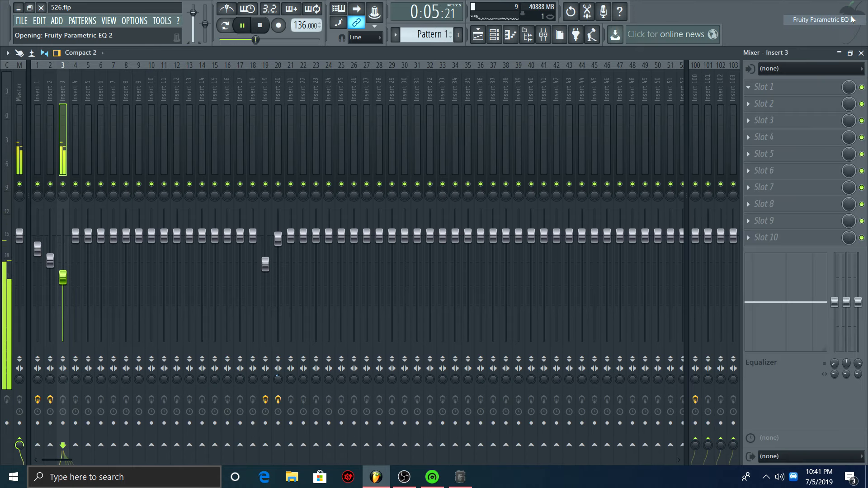
left_click(256, 95)
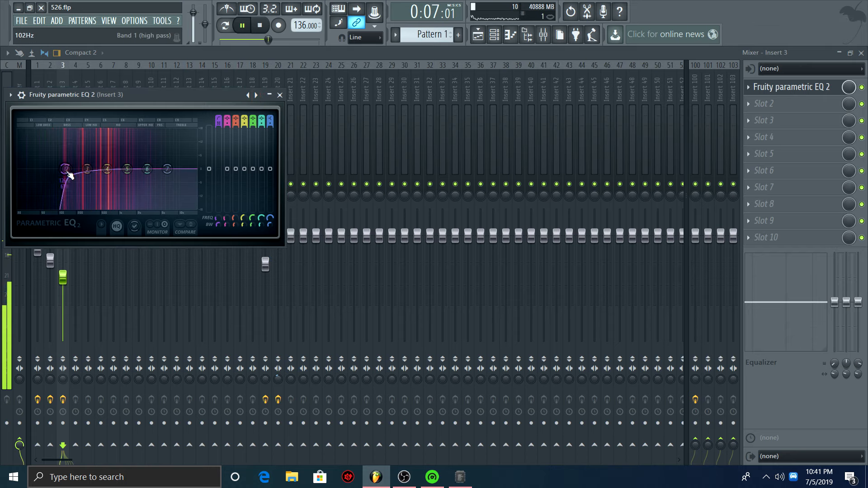
left_click_drag(69, 174, 81, 172)
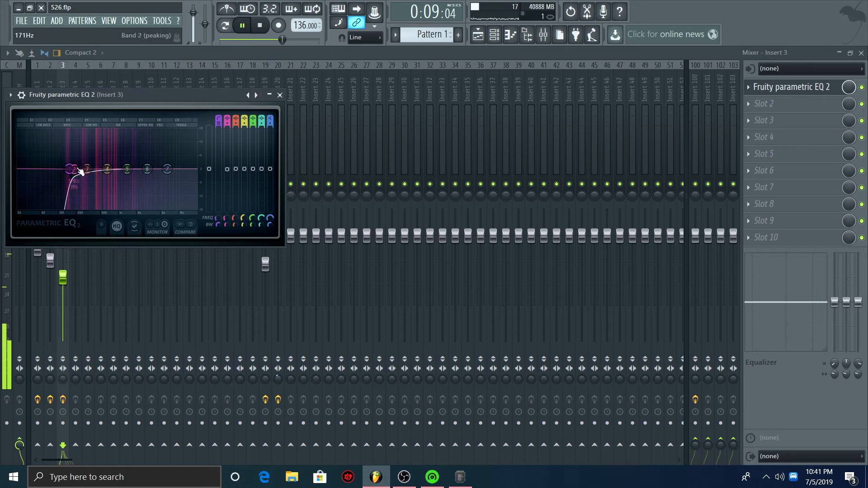
left_click(280, 95)
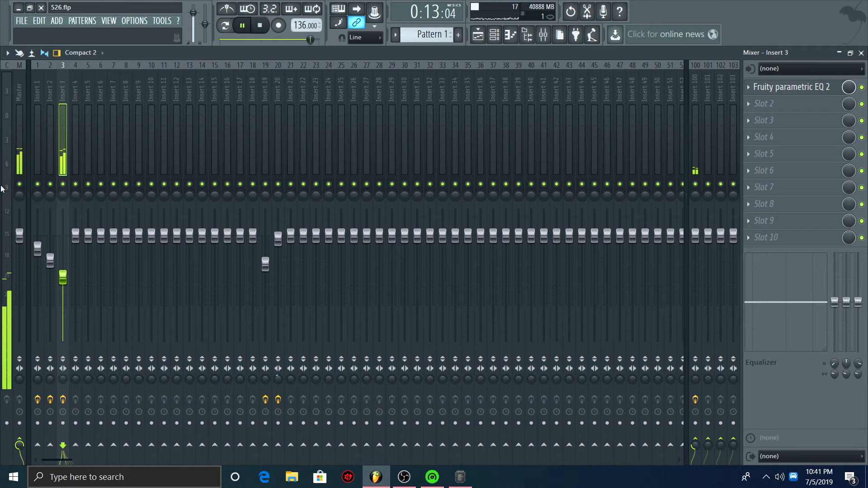
Open the Omnisphere channel's instrument window and move it clear of the playlist clips while the layers play.
left_click(493, 38)
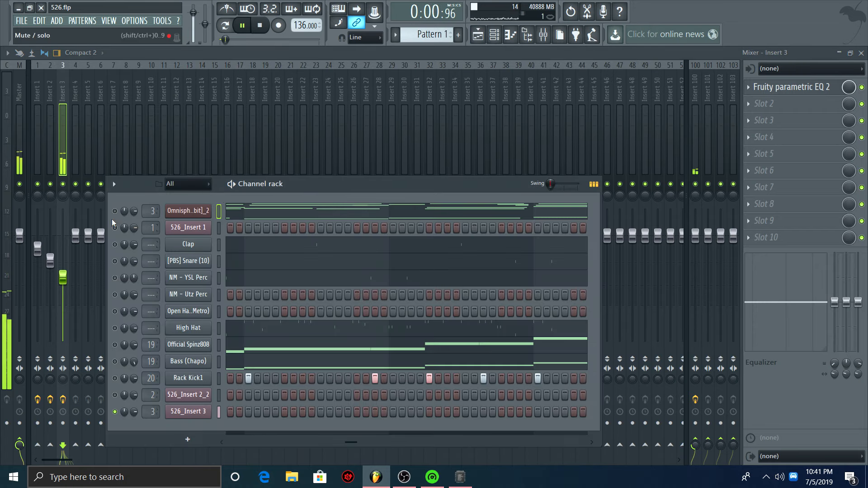
left_click(188, 211)
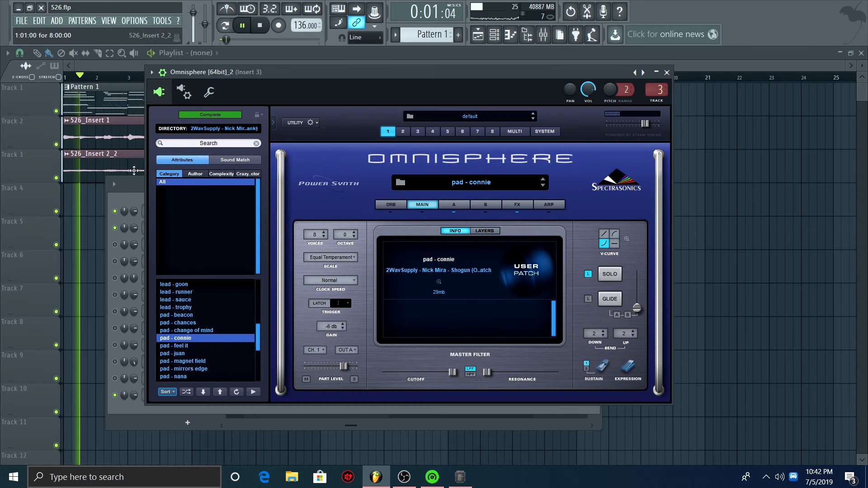
left_click_drag(376, 75, 492, 108)
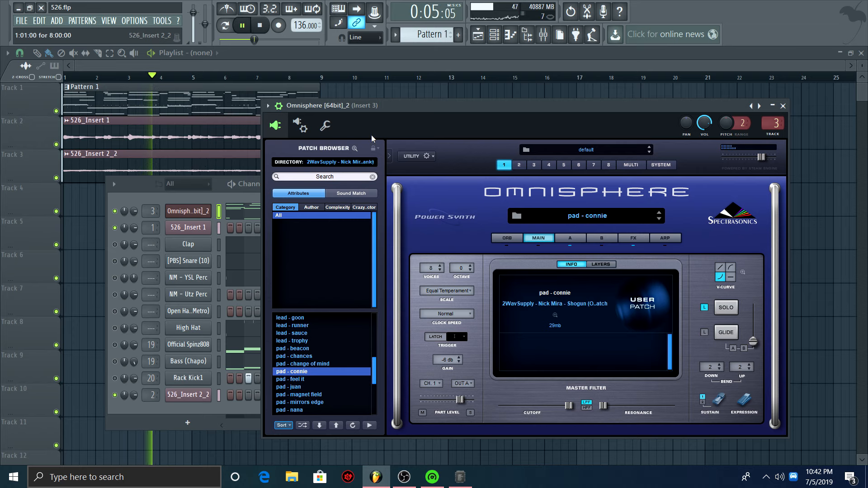
Solo Insert 3 in the mixer and lower its fader to about -12.6 dB.
left_click(548, 40)
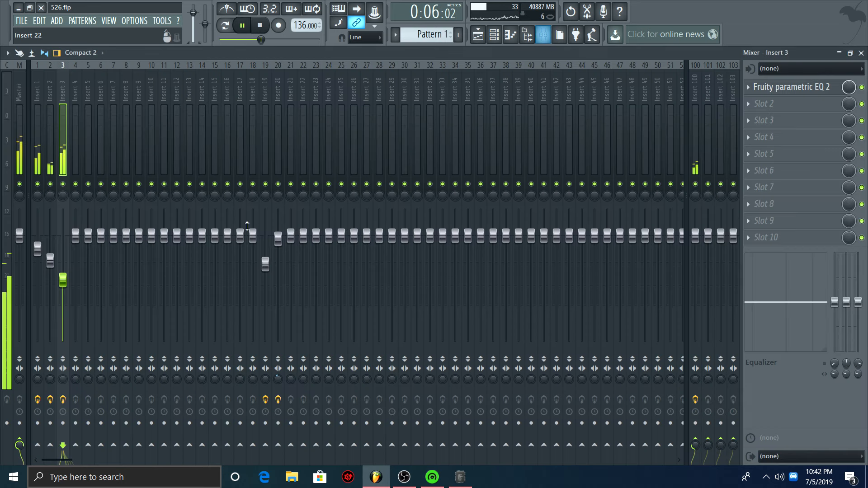
right_click(62, 185)
left_click_drag(63, 280, 62, 290)
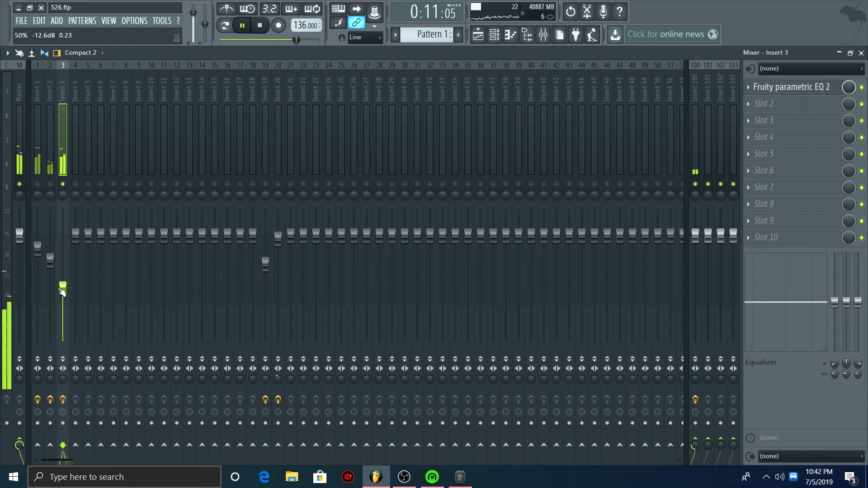
Solo the melody inserts to compare them, unsolo them all and lower Insert 3's fader to balance the layers.
left_click(38, 185)
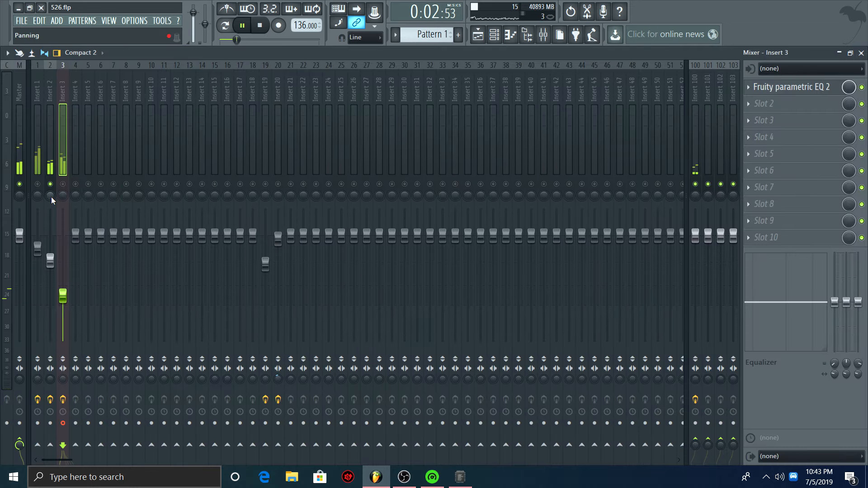
left_click(63, 185)
right_click(38, 184)
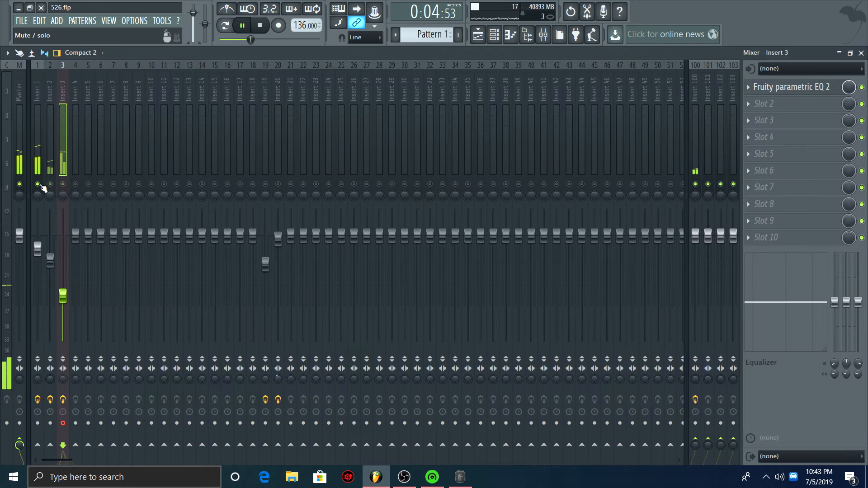
right_click(37, 184)
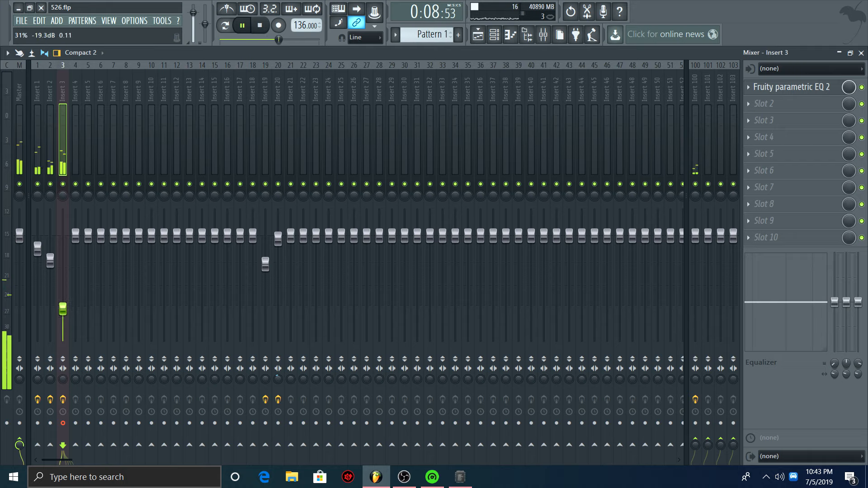
left_click_drag(65, 306, 65, 304)
Select the Master mixer track and save the project.
left_click(22, 149)
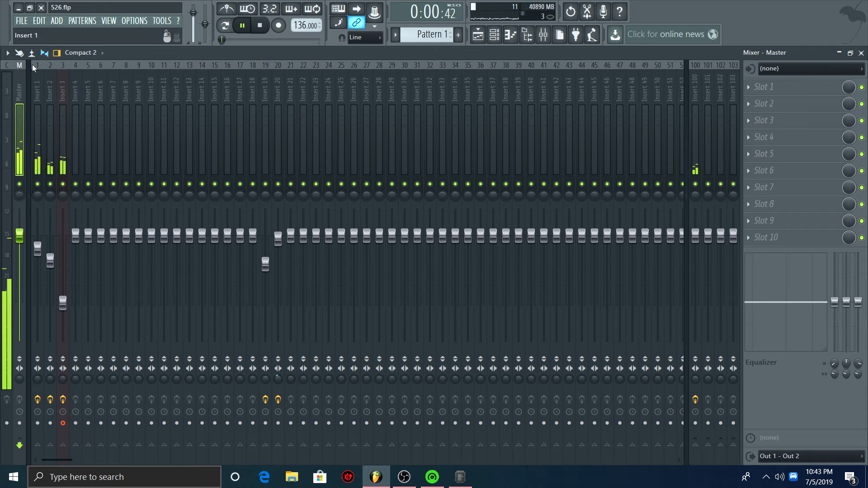
left_click(22, 23)
left_click(35, 67)
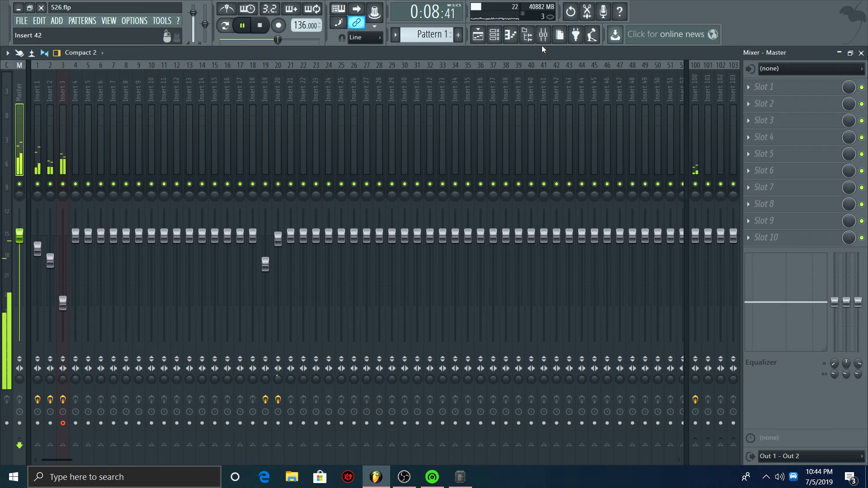
Open the Omnisphere channel's empty note pattern in the piano roll.
left_click(494, 34)
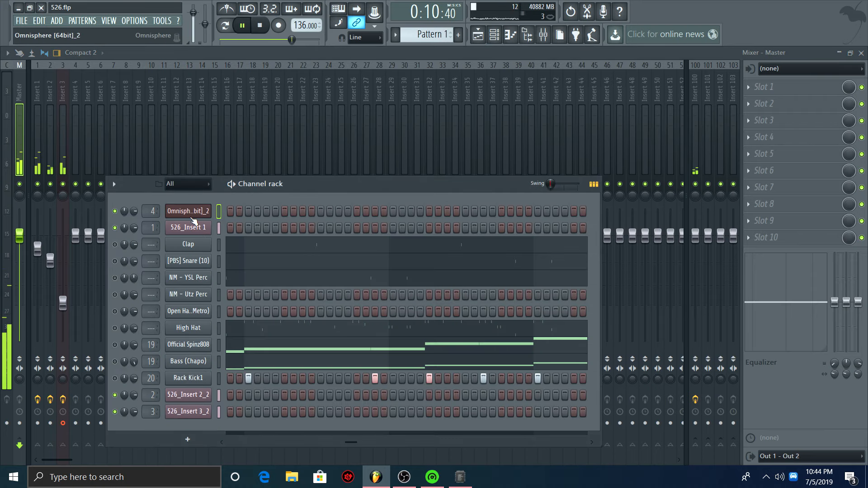
right_click(208, 210)
left_click(236, 208)
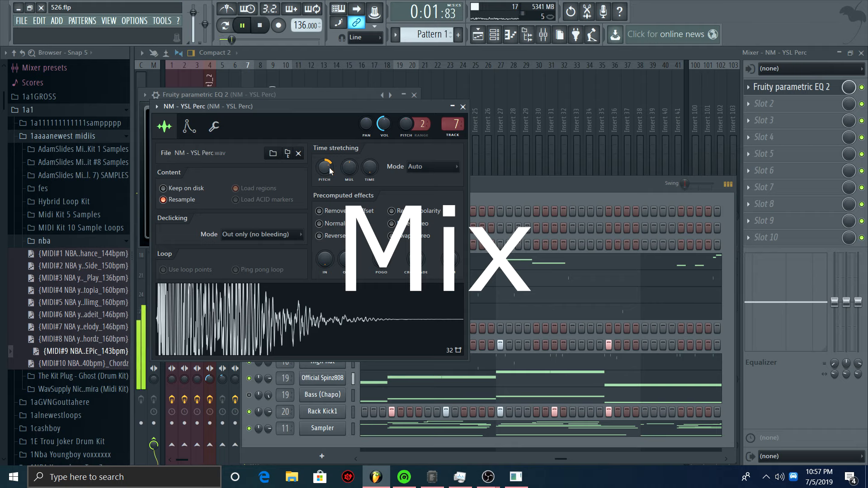
Close the YSL percussion's sampler and EQ windows and lower its mixer fader slightly.
left_click(462, 106)
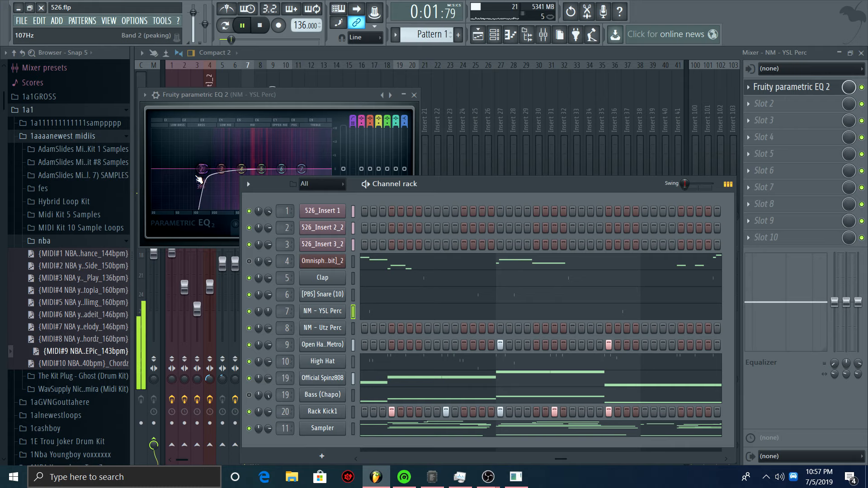
left_click(413, 95)
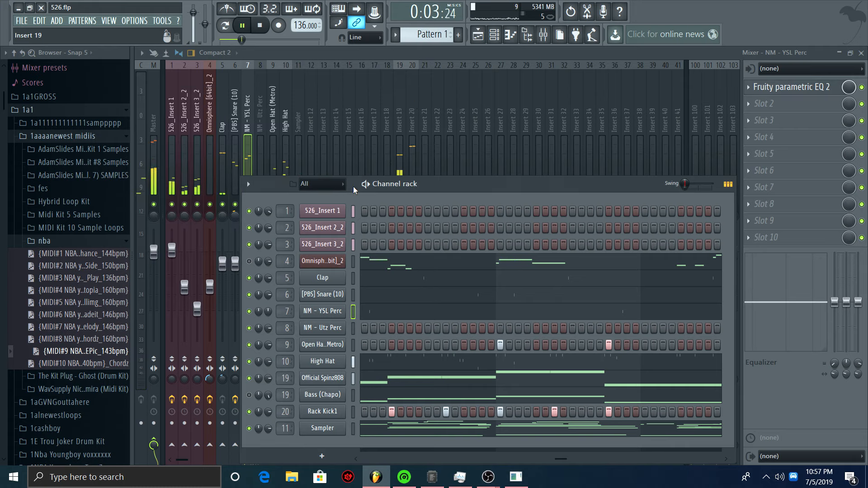
right_click(329, 312)
left_click(433, 187)
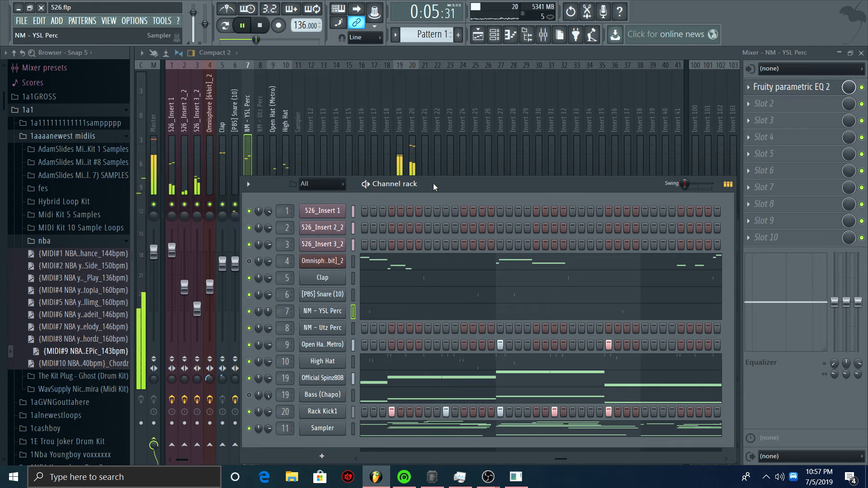
left_click(253, 153)
left_click_drag(255, 257, 255, 275)
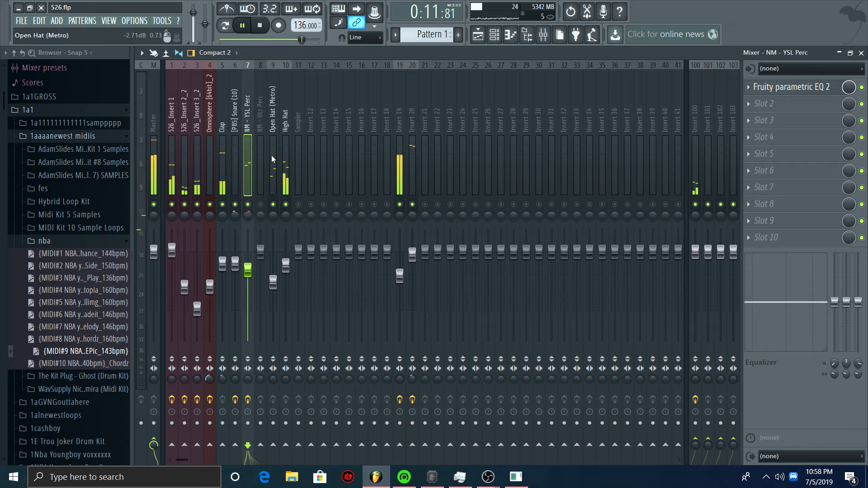
left_click(20, 21)
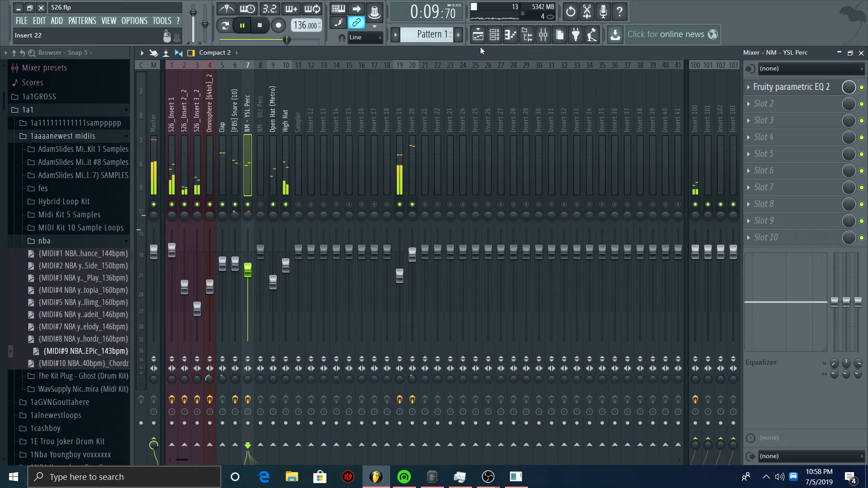
Unmute the NM - Utz Perc mixer track and add Utz hits on step 5 of bars 2 and 6.
left_click(260, 204)
left_click(258, 172)
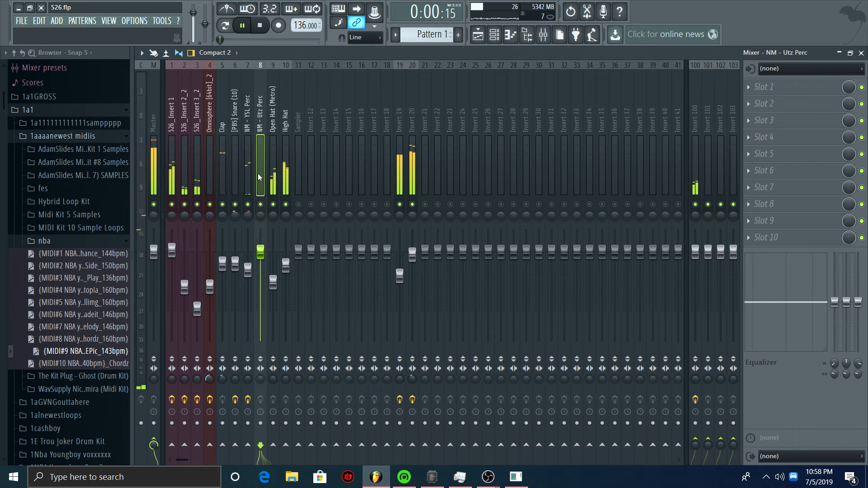
left_click(494, 35)
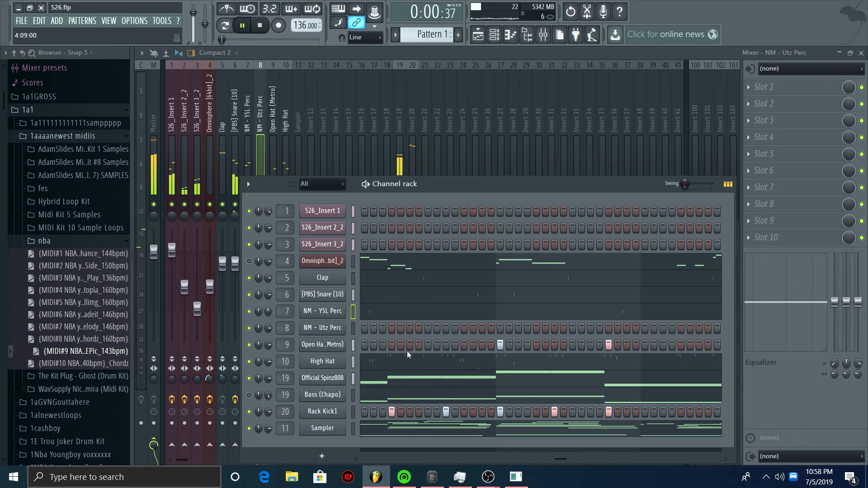
left_click_drag(558, 458, 325, 460)
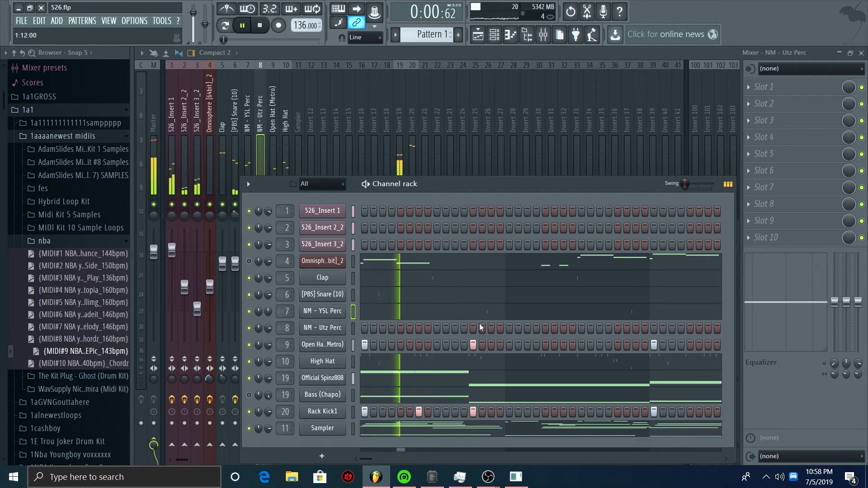
left_click(545, 329)
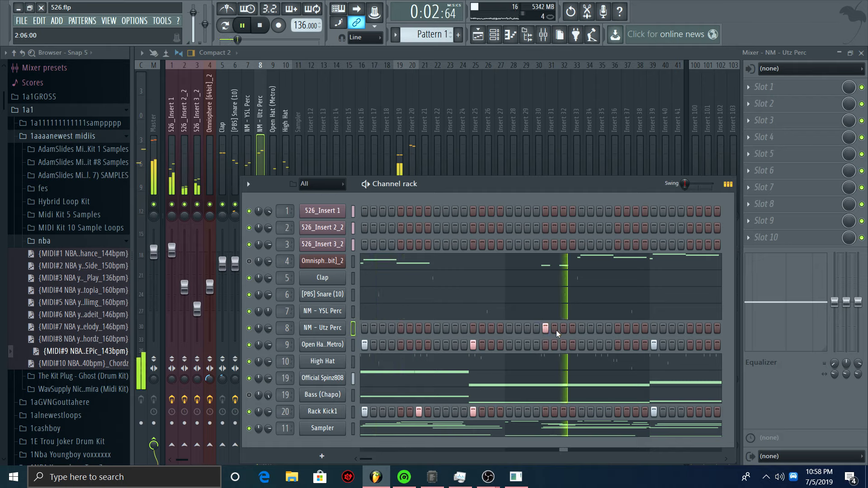
left_click_drag(392, 457, 630, 451)
left_click(518, 328)
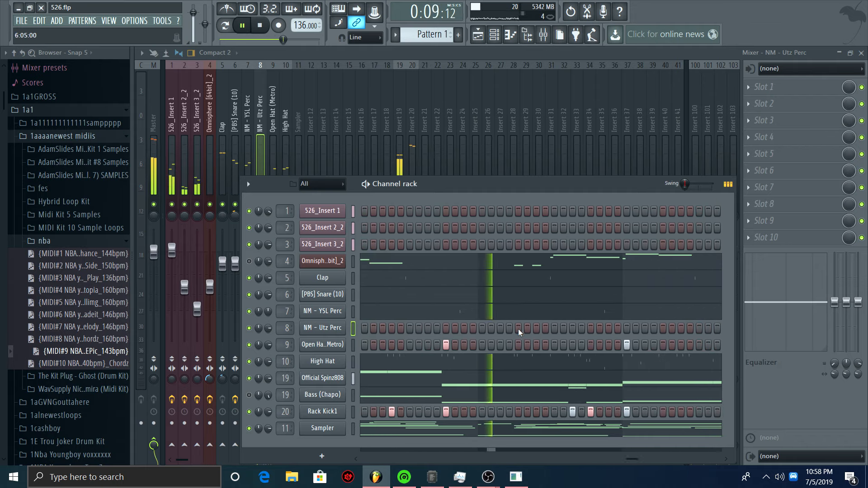
Lower the Utz percussion's fader and add Fruity Parametric EQ 2 with a high-pass band at 123 Hz.
left_click(264, 118)
left_click_drag(270, 256, 270, 274)
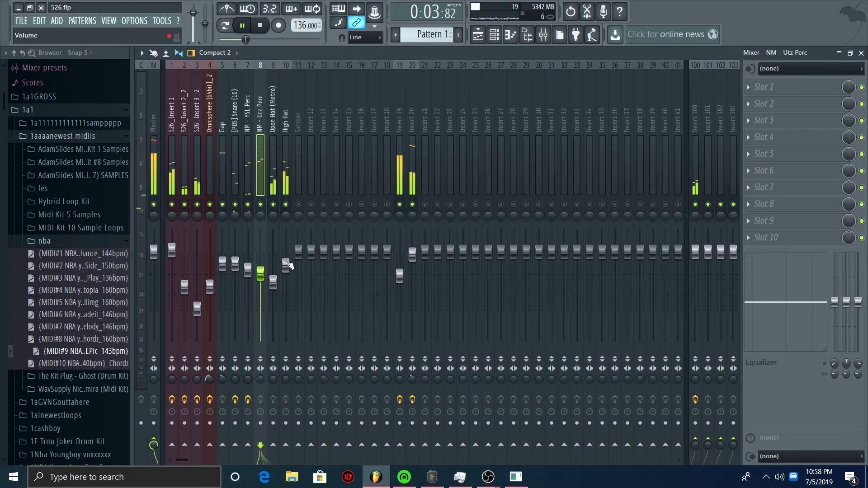
left_click(750, 87)
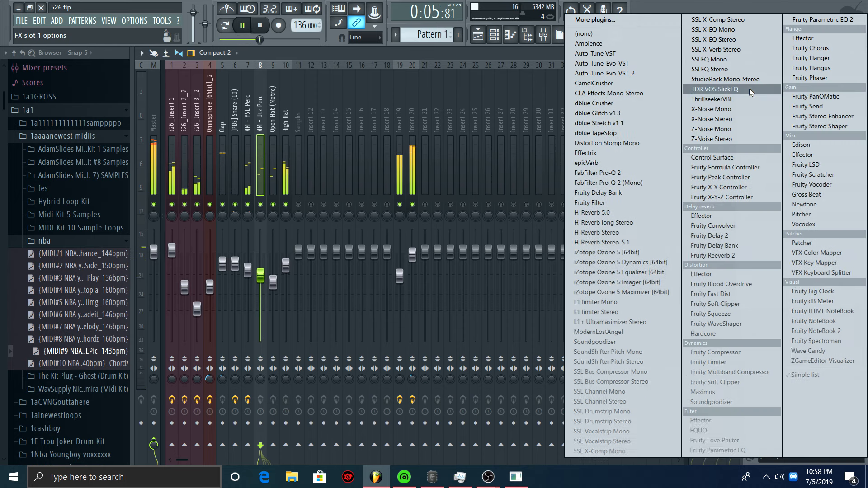
left_click(839, 20)
left_click(419, 125)
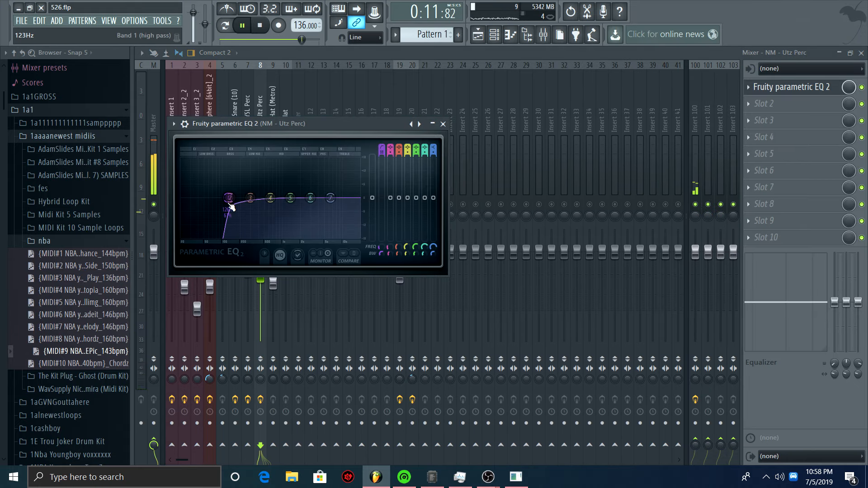
Close the Utz percussion's equalizer window, select the Open Hat (Metro) mixer track and save the project.
left_click(24, 22)
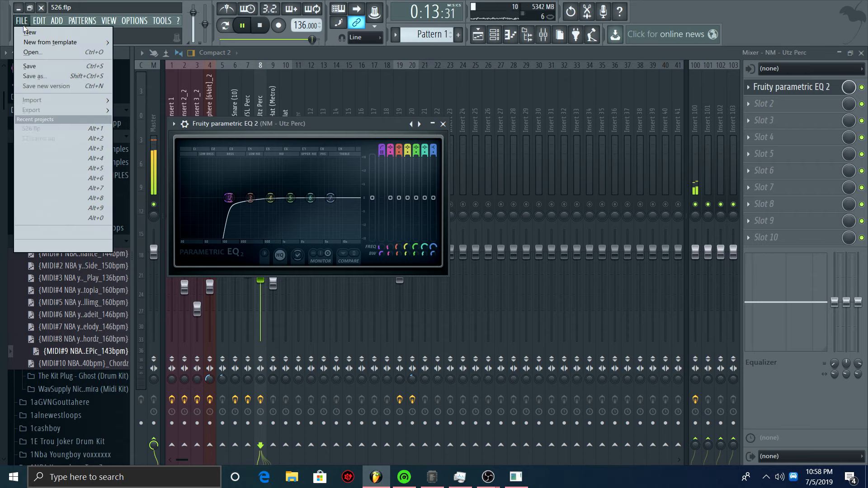
left_click(42, 67)
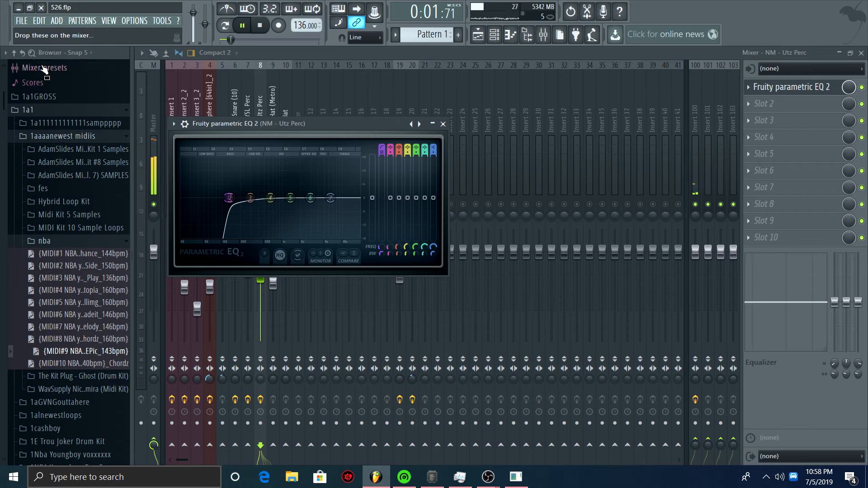
left_click(443, 124)
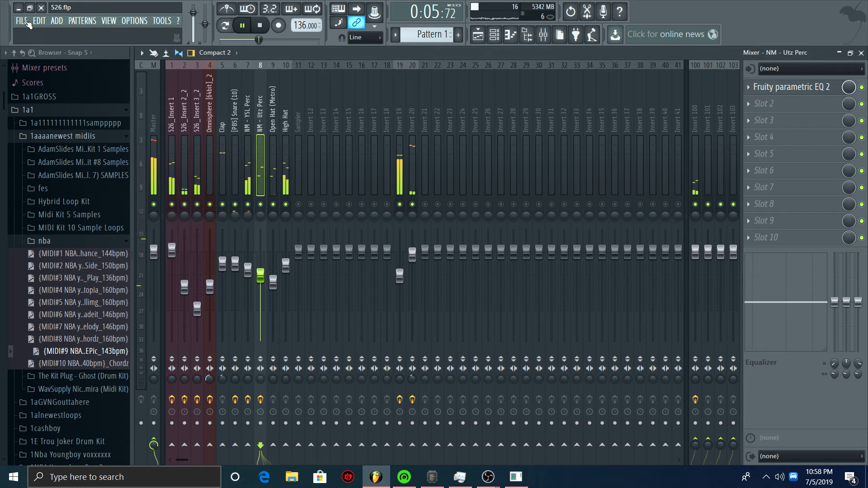
left_click(28, 24)
left_click(49, 66)
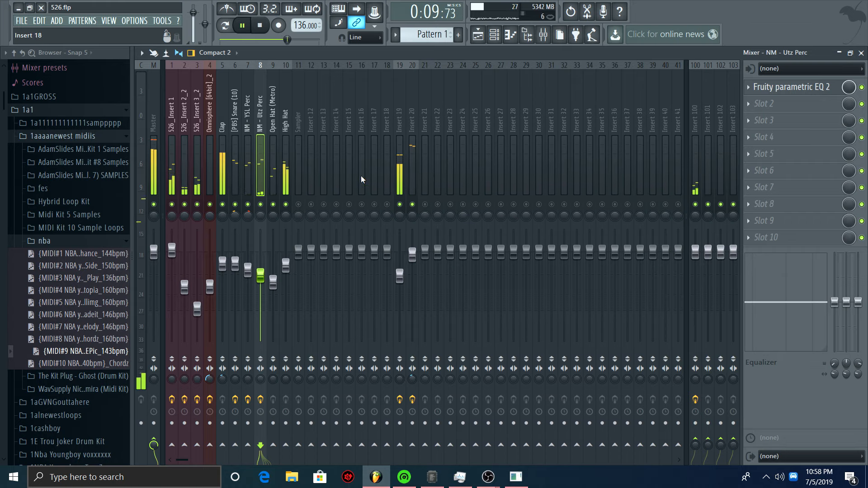
left_click(271, 164)
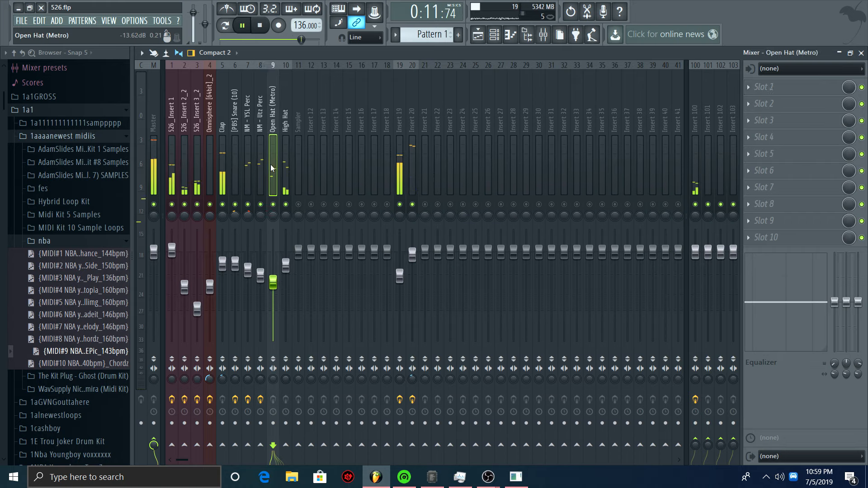
left_click(22, 20)
left_click(48, 67)
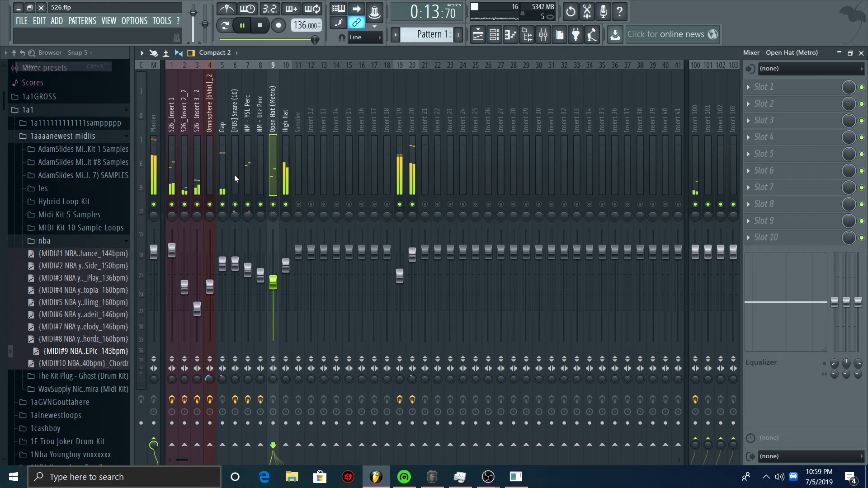
Mute the 526_Insert 2_2 mixer track and save the project.
left_click(185, 205)
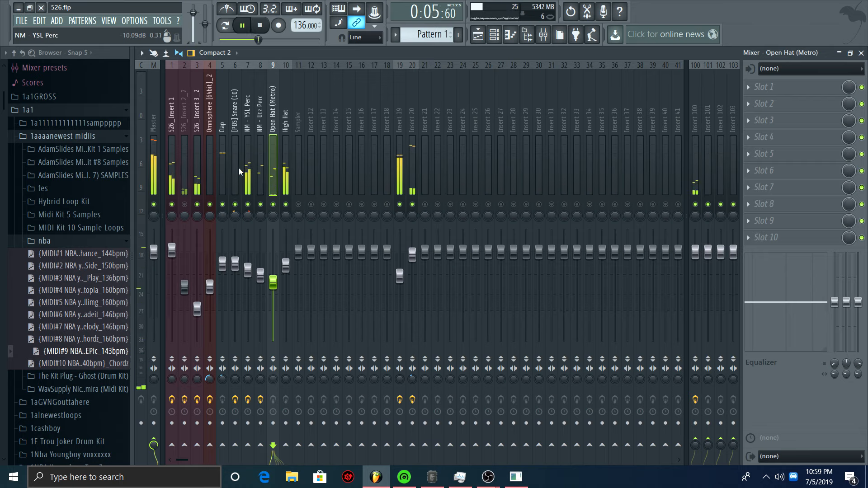
left_click(18, 23)
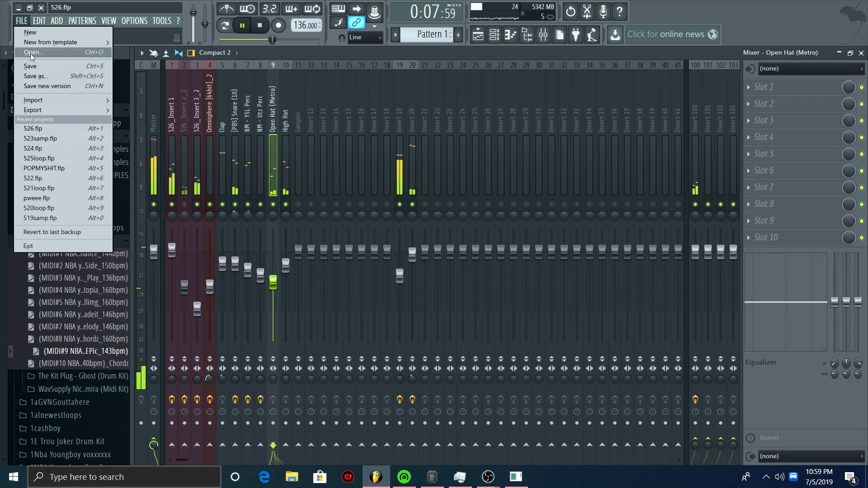
left_click(30, 67)
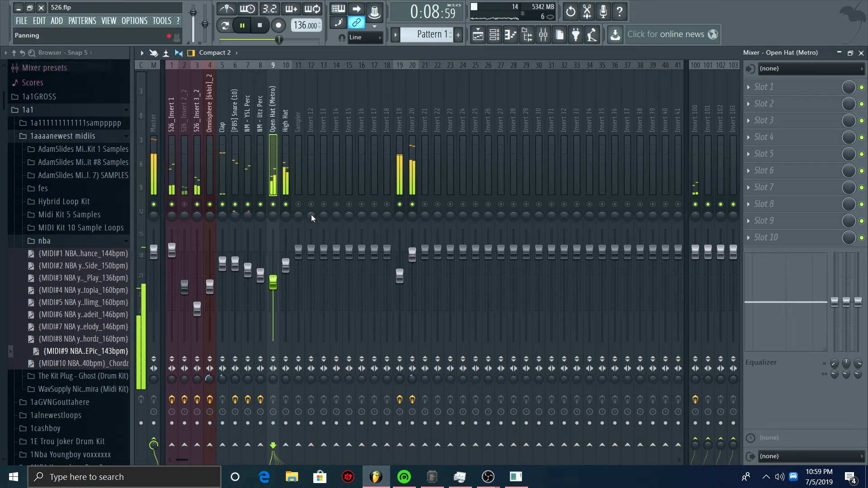
Stop playback, load the 1AndOnlyMix2019 preset onto the Master mixer track and close the Ozone 5 Equalizer window.
key("space")
right_click(156, 140)
mouse_move(243, 110)
left_click(290, 108)
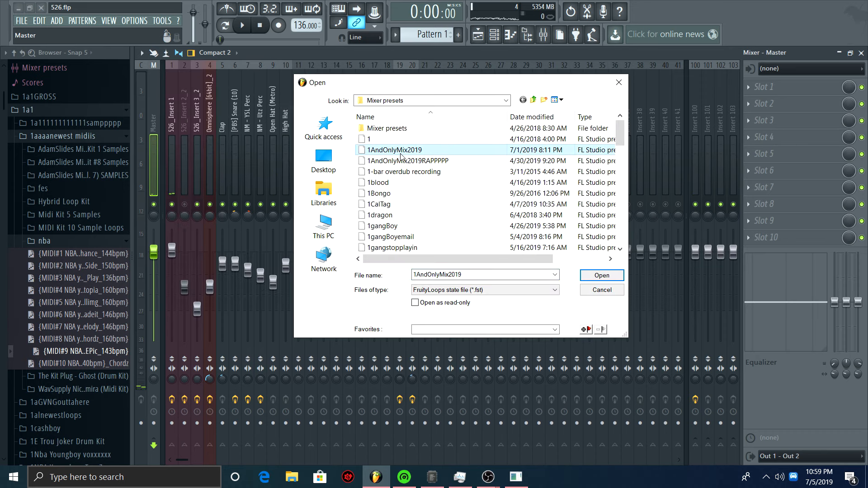
double_click(400, 154)
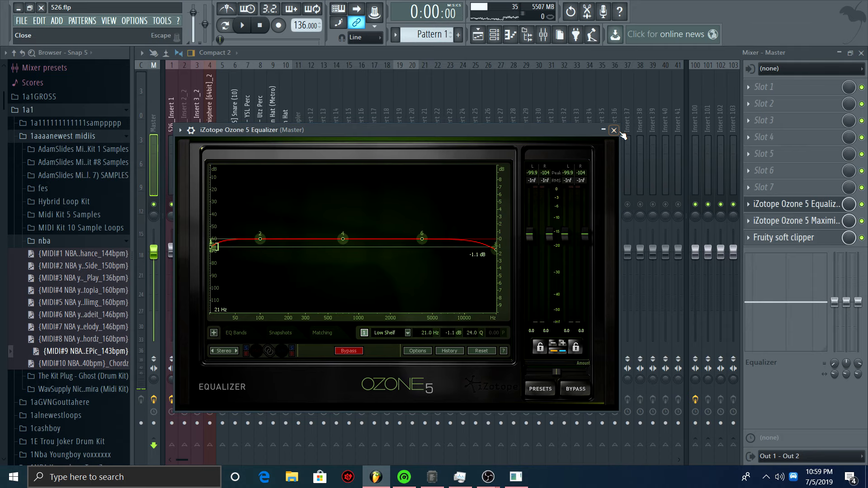
left_click(614, 131)
Play the pattern, lower the Master's Ozone 5 Maximizer threshold to -4.9 and close the plugin window.
left_click(243, 26)
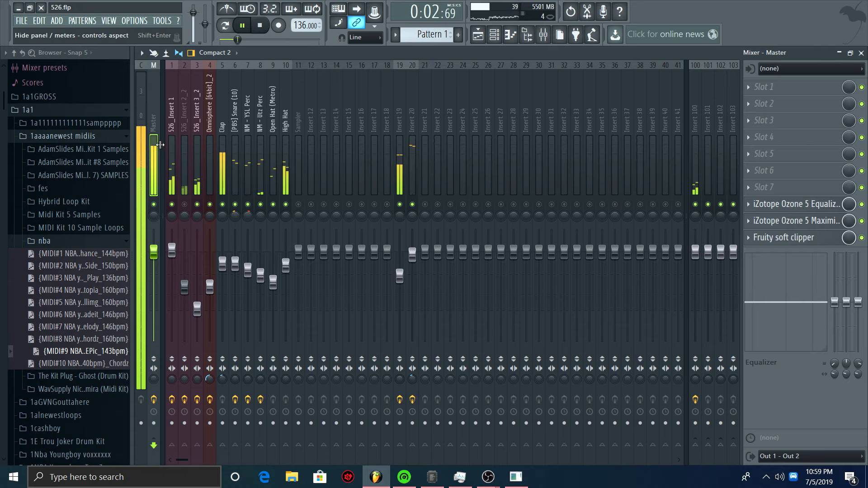
left_click(819, 221)
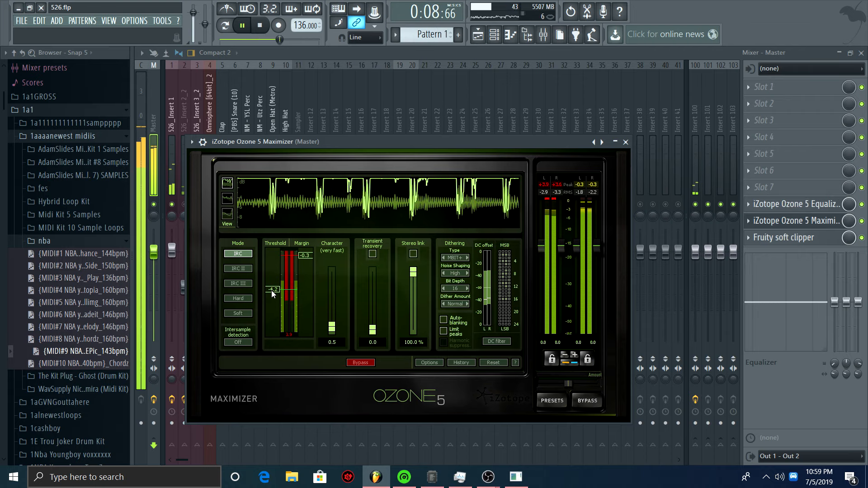
left_click_drag(273, 294, 276, 298)
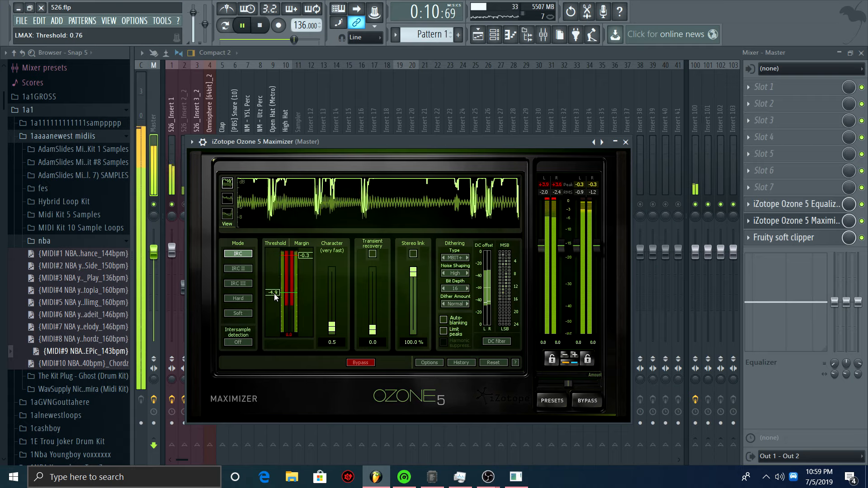
left_click(625, 142)
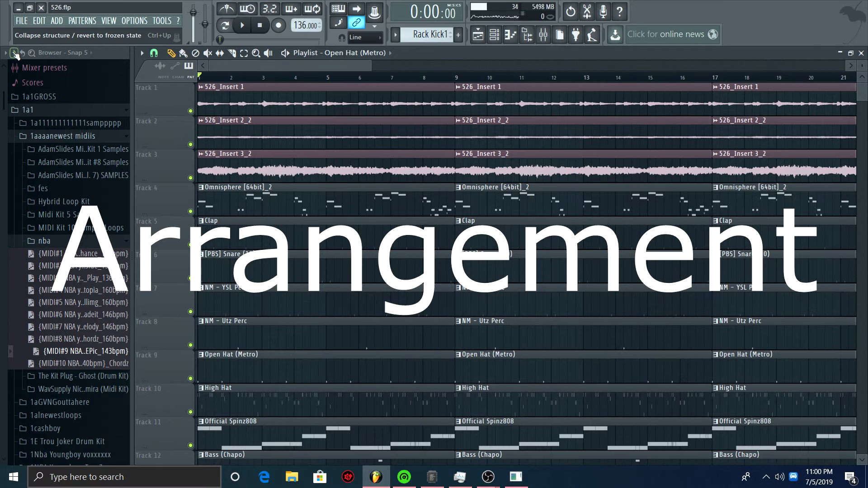
Collapse and hide the browser, and clear the Omnisphere, drum, 808 and kick clips from bars 1 to 8 of the playlist.
left_click(15, 54)
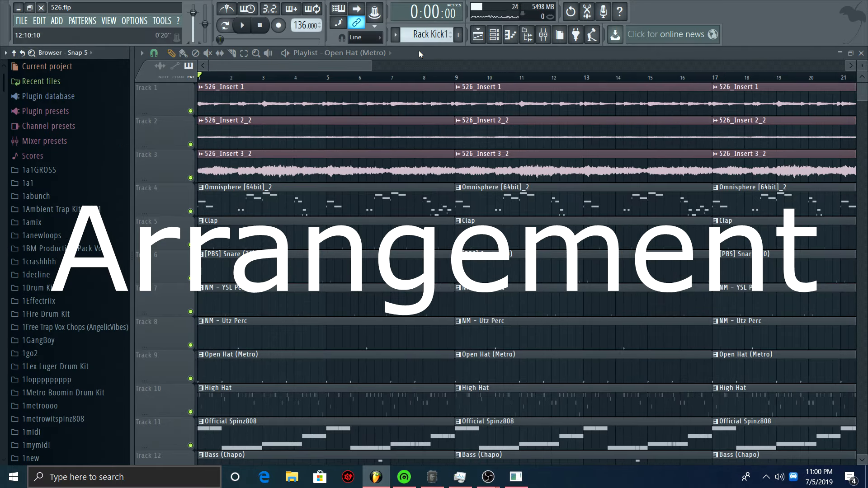
left_click(526, 35)
scroll(314, 180, "down", 5)
scroll(226, 131, "down", 5)
scroll(713, 350, "down", 1)
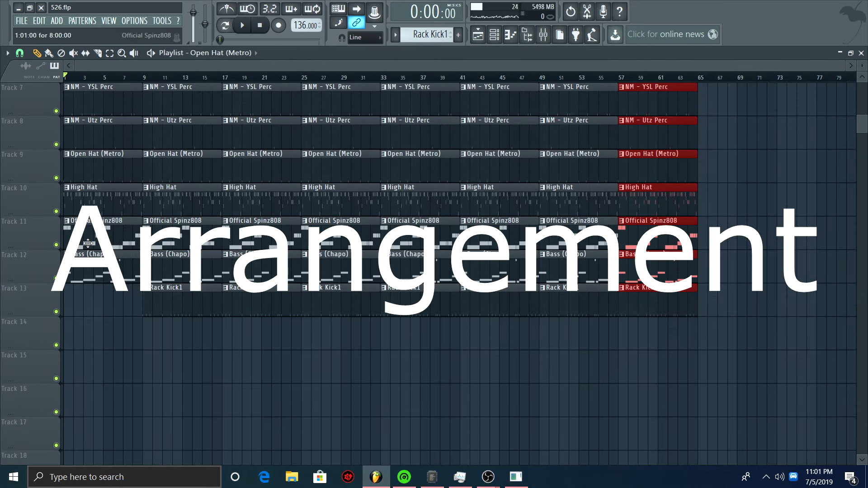
scroll(713, 350, "up", 3)
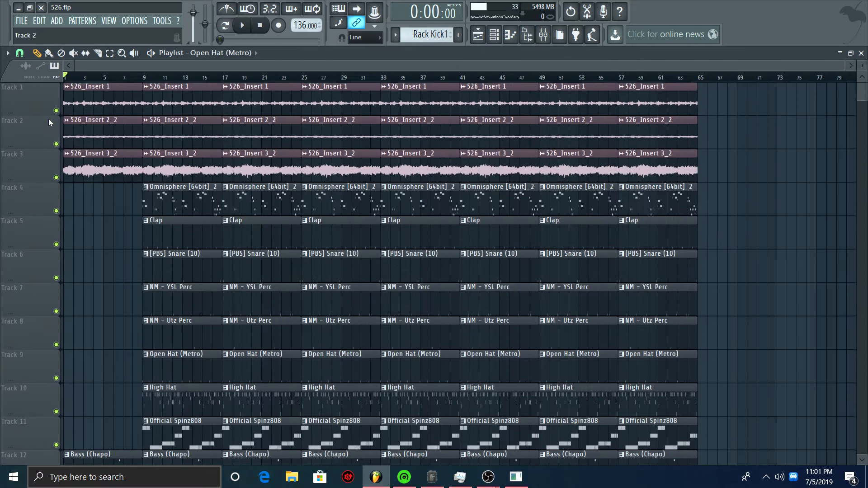
Delete the Omnisphere, drum, 808 and kick clips from bars 9 to 16 of the playlist.
scroll(105, 272, "down", 3)
scroll(102, 270, "down", 2)
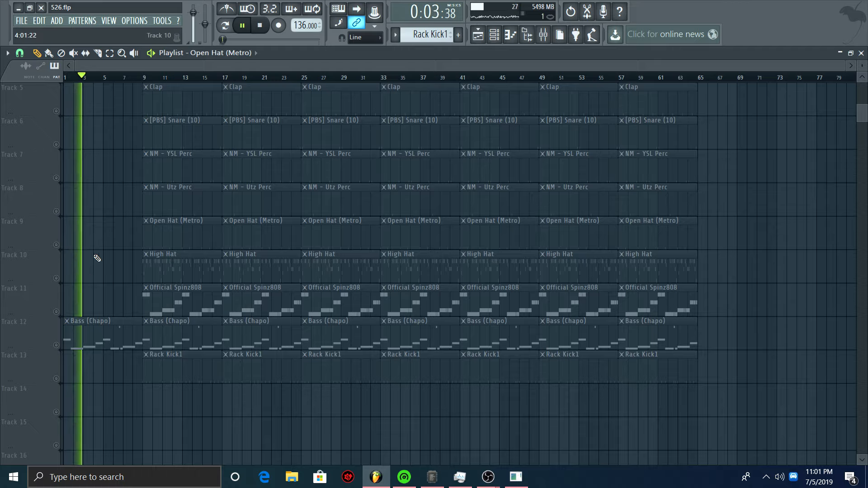
right_click(154, 203)
right_click(153, 238)
right_click(153, 271)
right_click(154, 335)
right_click(151, 168)
scroll(153, 258, "up", 5)
right_click(151, 201)
Remove the 526_Insert 2_2 clips before bar 17 and the 526_Insert 3_2 and Bass (Chapo) clips before bar 9, and unsolo Track 1.
right_click(158, 132)
right_click(107, 132)
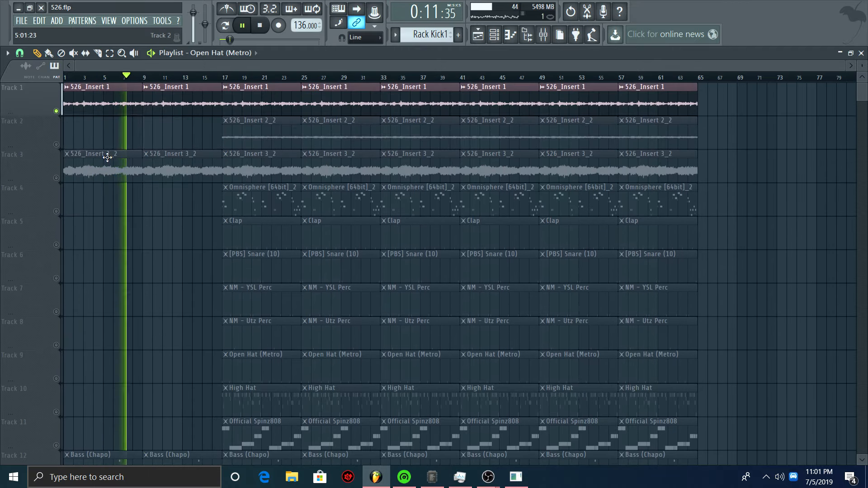
right_click(108, 158)
right_click(118, 458)
right_click(56, 111)
Check the channel rack and mixer, return to the playlist and delete the Bass (Chapo) clip at bar 17.
left_click(494, 35)
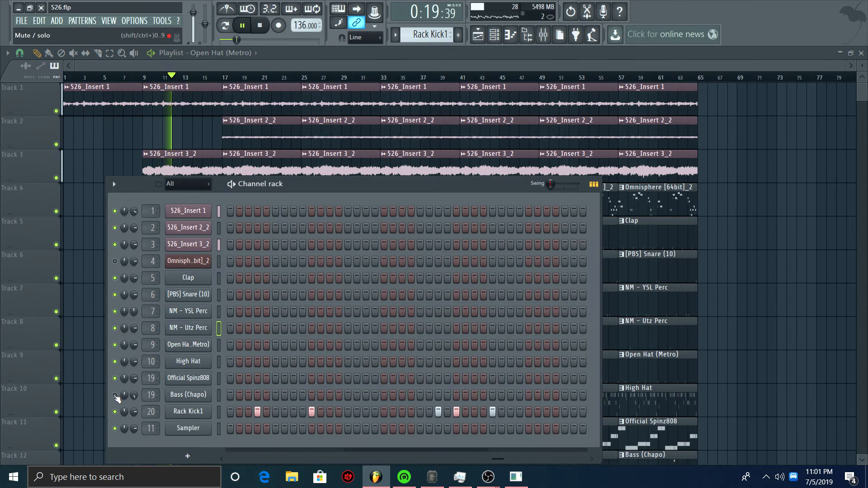
left_click(543, 35)
left_click(478, 35)
scroll(253, 317, "down", 2)
right_click(248, 400)
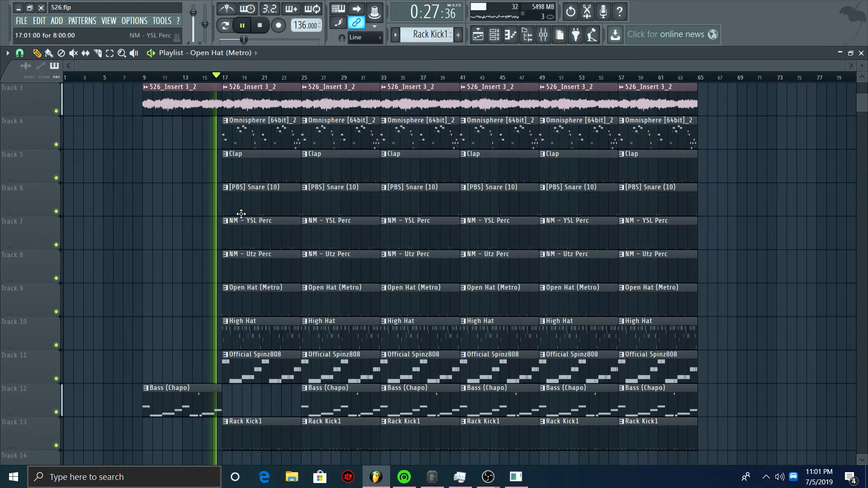
Stop playback, place the playhead at bar 17 and delete the 526_Insert 3_2 and Omnisphere clips starting there.
key("space")
scroll(208, 142, "up", 7)
left_click(221, 78)
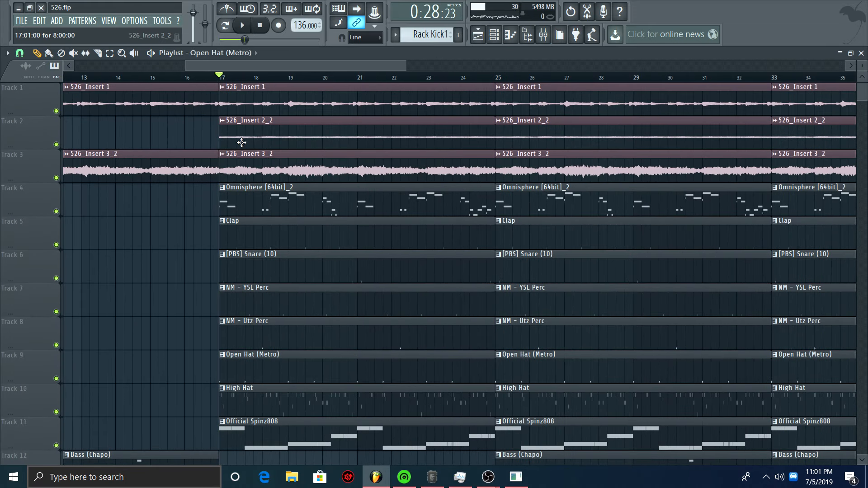
right_click(247, 192)
Play from about bar 15 and shorten the Bass (Chapo) clip starting at bar 9 to end around mid-bar 16.
scroll(233, 329, "down", 7)
left_click(150, 78)
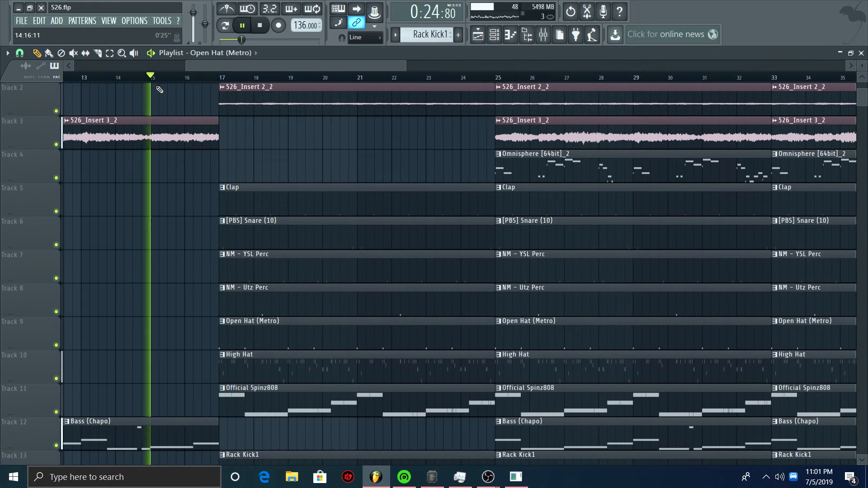
scroll(226, 365, "down", 1)
left_click_drag(219, 212, 195, 212)
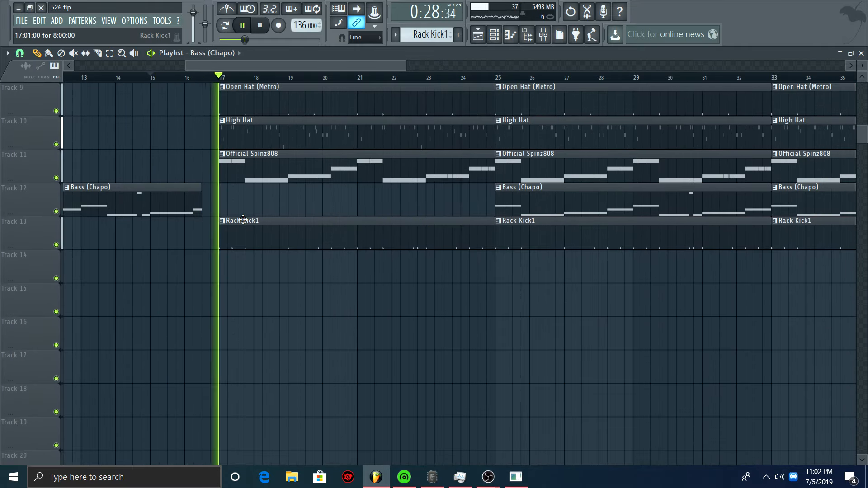
Shorten all drum, 808 and kick clips starting at bar 17 so they end around the middle of bar 24.
scroll(243, 220, "up", 8)
scroll(198, 213, "down", 2)
scroll(197, 212, "up", 1)
scroll(479, 155, "down", 2)
left_click_drag(462, 432, 477, 141)
Delete the Bass (Chapo) clip at bar 25.
scroll(484, 273, "down", 4)
right_click(554, 223)
scroll(556, 271, "up", 7)
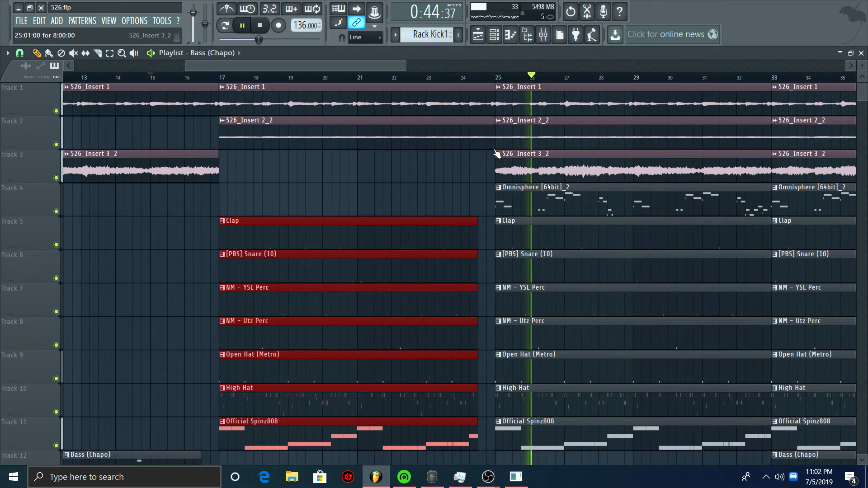
Delete all remaining Omnisphere clips from Track 4 and save the project.
key("F9")
key("F6")
left_click(482, 42)
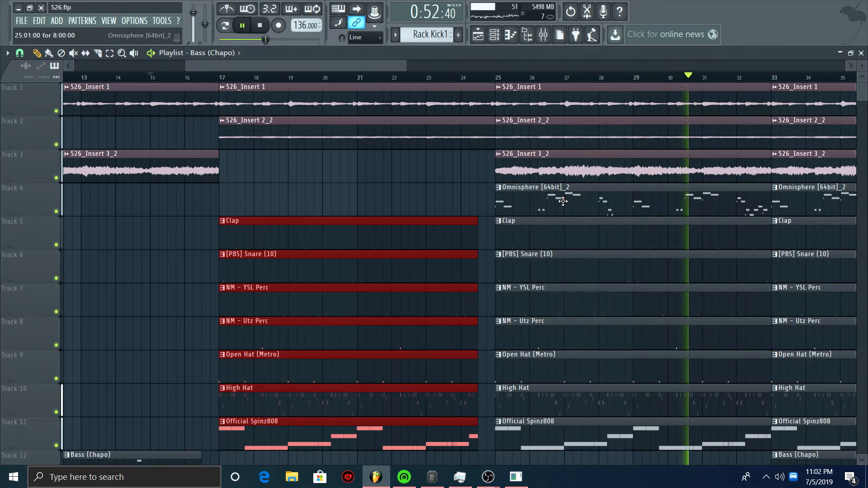
scroll(545, 83, "down", 5)
right_click(657, 203)
right_click(360, 207)
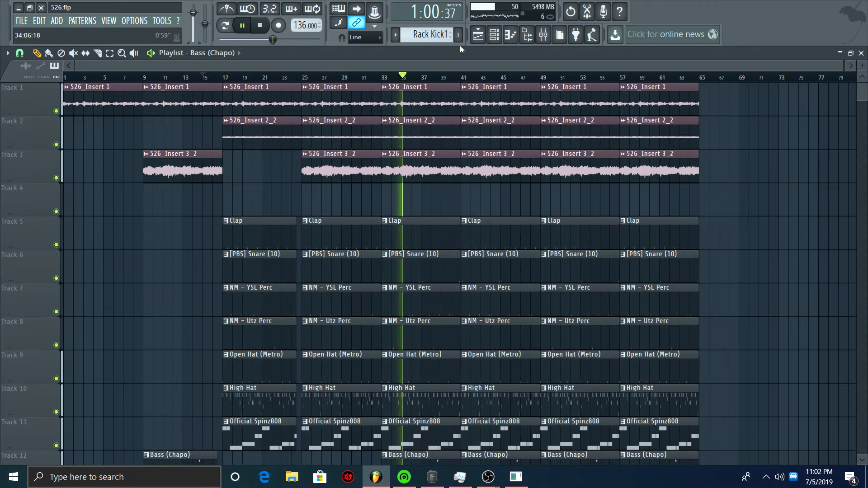
left_click(22, 21)
left_click(28, 63)
Delete the Official Spinz808 and Rack Kick1 clips at bar 33 and save the project.
scroll(443, 376, "down", 2)
key("space")
key("space")
scroll(411, 258, "up", 1)
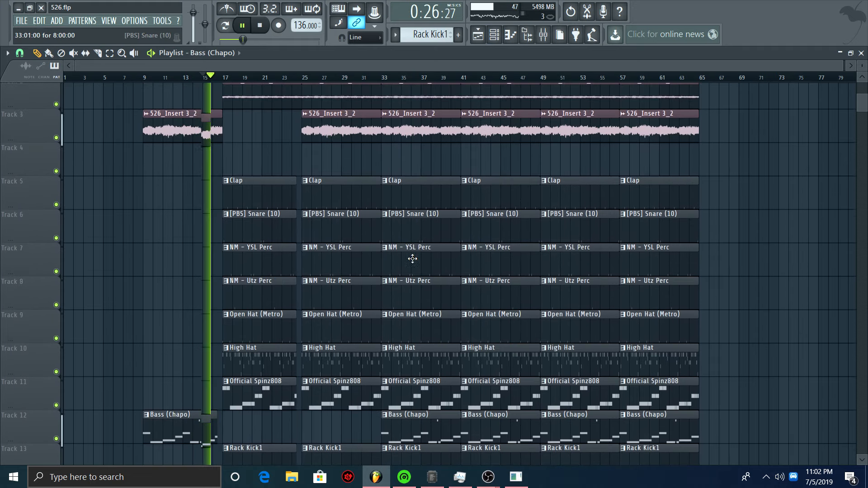
scroll(411, 259, "down", 3)
right_click(415, 296)
right_click(417, 259)
key("ctrl+z")
right_click(429, 297)
right_click(420, 367)
scroll(380, 296, "up", 4)
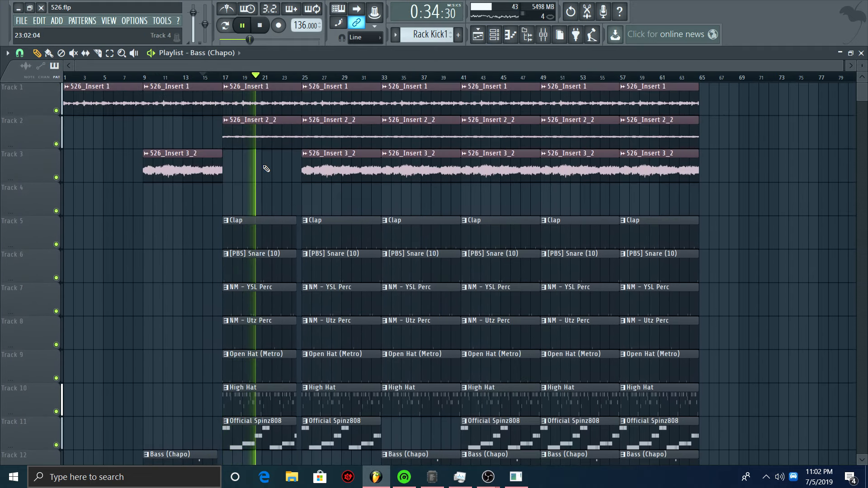
left_click(21, 21)
left_click(28, 66)
Shorten all drum, 808 and kick clips starting at bar 25 so they end at bar 31.
scroll(319, 176, "down", 2)
scroll(362, 81, "up", 3)
left_click_drag(388, 456, 359, 178)
scroll(390, 345, "down", 1)
scroll(390, 344, "up", 3)
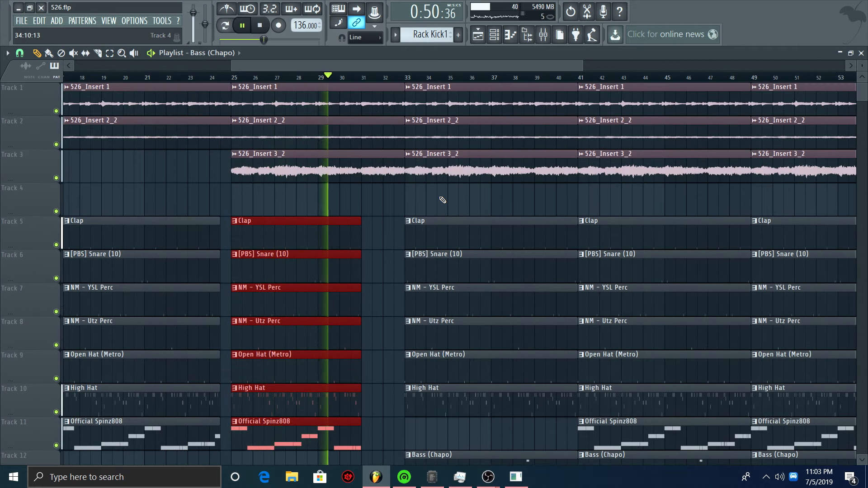
Delete the 526_Insert 3_2 and 526_Insert 2_2 clips at bar 33 and save the project.
right_click(442, 167)
right_click(442, 135)
key("ctrl+s")
Delete the Bass (Chapo) clip at bar 41 and trim the 526_Insert 1, drum and bass clips starting at bar 33 to about mid-bar 40.
scroll(469, 193, "down", 4)
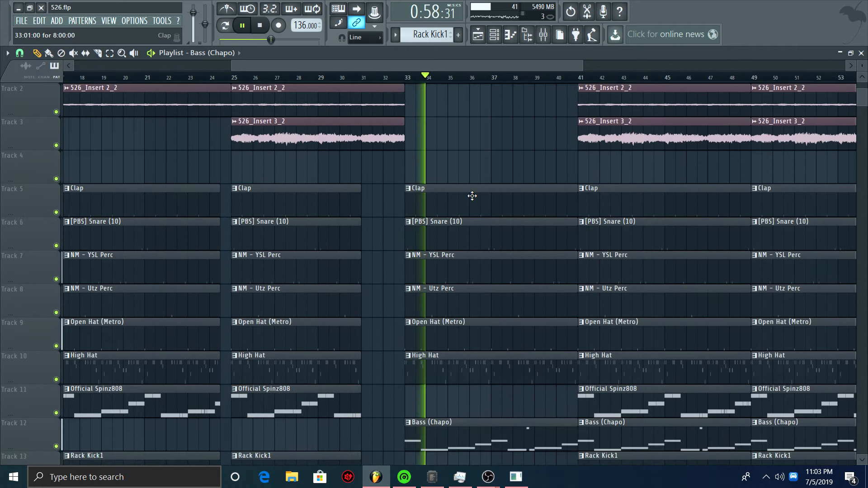
right_click(593, 342)
left_click_drag(576, 338, 565, 335)
left_click_drag(568, 304, 572, 106)
mouse_move(575, 161)
left_mouse_down()
mouse_move(562, 164)
mouse_move(566, 158)
left_mouse_up()
left_click(572, 116, "ctrl")
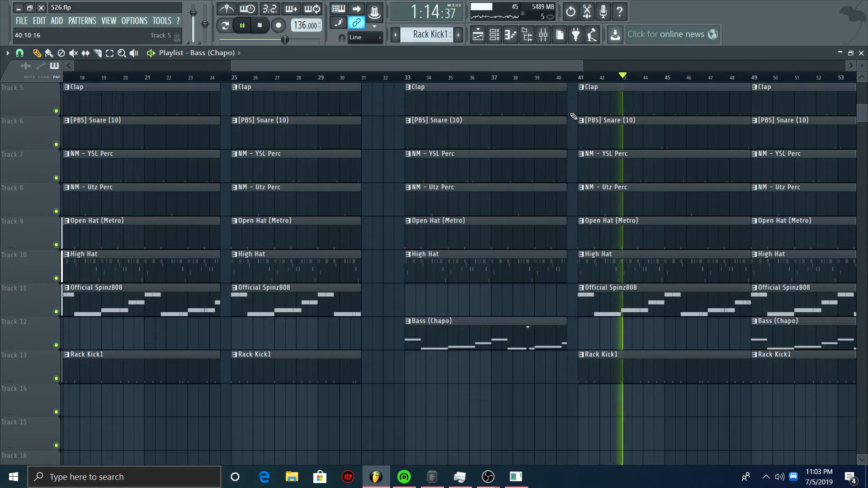
left_click_drag(566, 98, 571, 96)
scroll(557, 80, "up", 4)
scroll(565, 81, "up", 3)
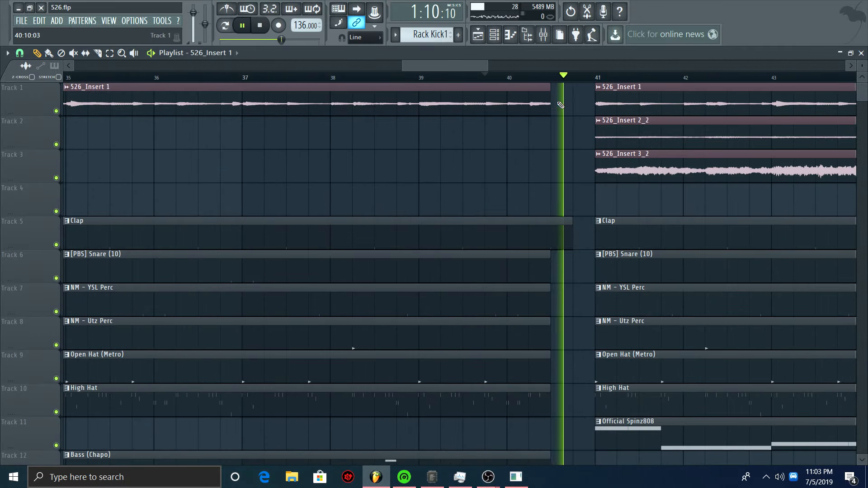
scroll(569, 83, "down", 7)
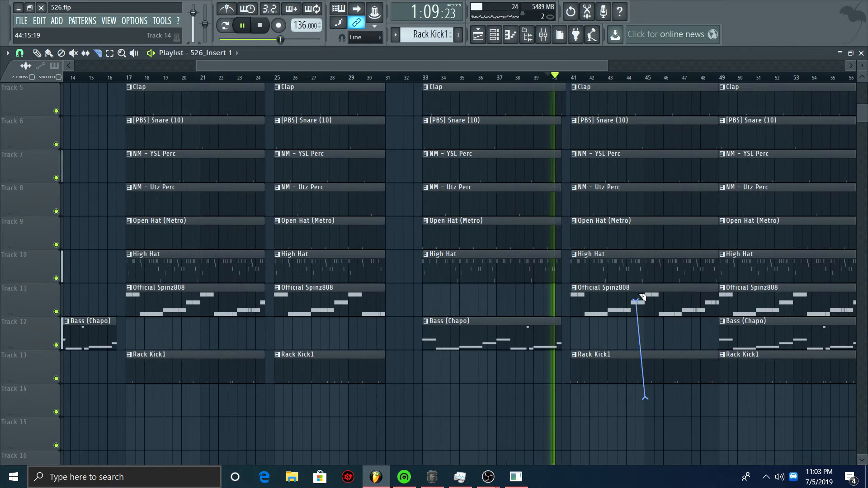
Slice the drum, 808 and kick clips starting at bar 41 at bar 45 and trim their first halves to about mid-bar 44.
scroll(643, 297, "up", 4)
left_click_drag(642, 297, 647, 212)
scroll(626, 406, "down", 2)
left_click_drag(628, 449, 618, 158)
left_click_drag(643, 165, 634, 165)
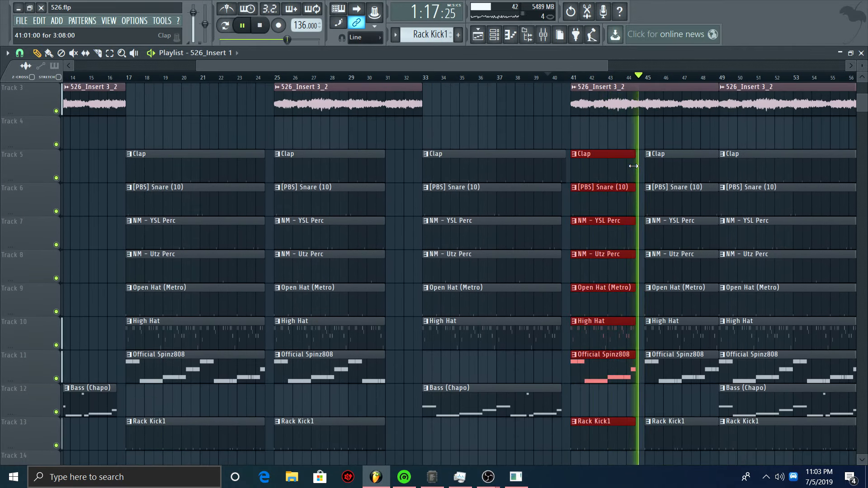
scroll(554, 243, "up", 2)
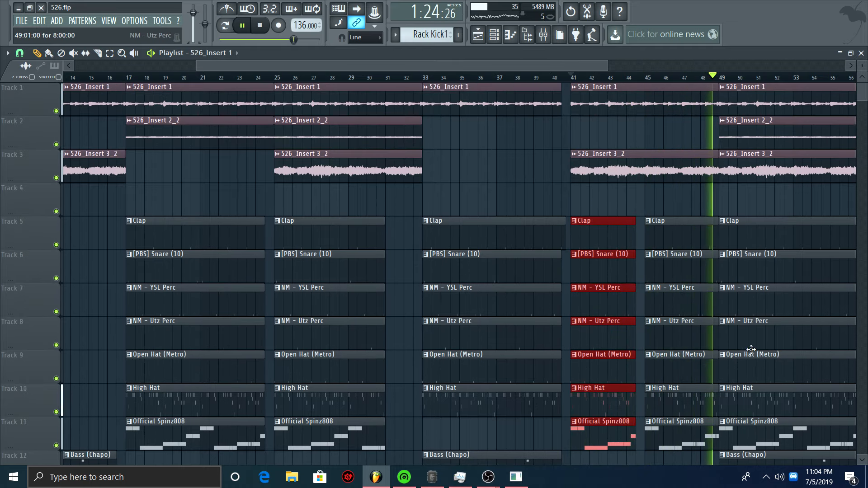
Delete the drum, 808 and kick clips at bar 49 and every clip on all tracks from bar 57 onward.
scroll(760, 343, "down", 2)
scroll(748, 88, "down", 3)
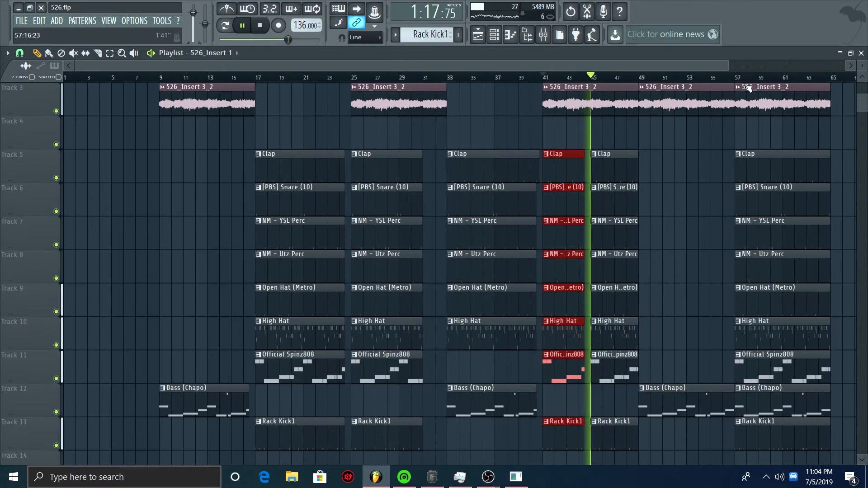
scroll(769, 317, "down", 2)
right_click(778, 361)
scroll(775, 136, "up", 4)
right_click(769, 168)
scroll(728, 317, "down", 2)
scroll(693, 273, "up", 2)
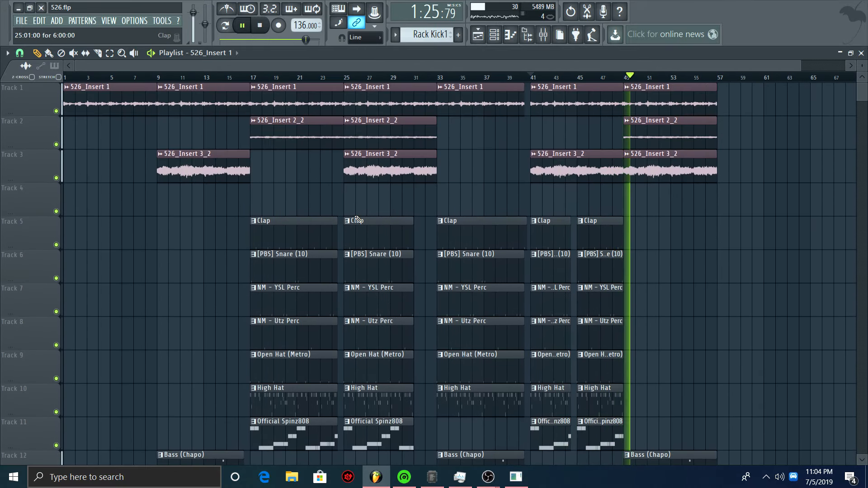
scroll(357, 220, "down", 2)
Review the mixer levels, return to the playlist and save the project.
key("F9")
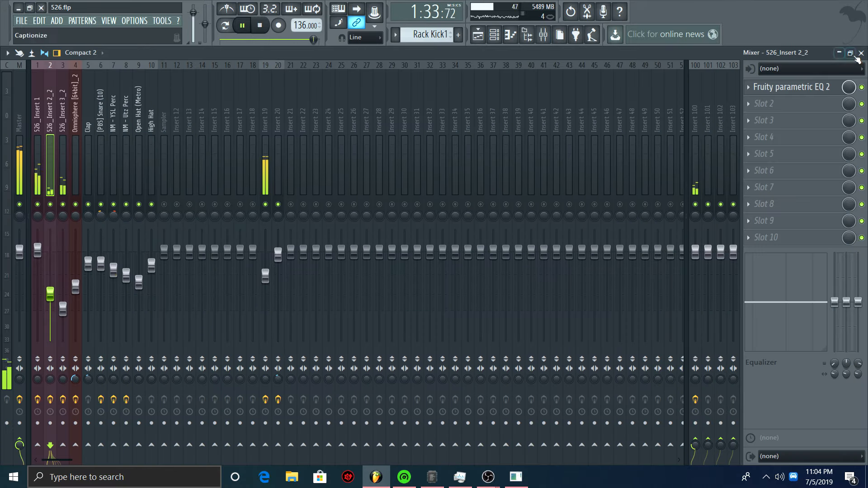
left_click(861, 52)
left_click(21, 21)
left_click(39, 66)
Duplicate all playlist clips from bar 17 up to bar 57 so the copy fills bars 57 to 97.
scroll(703, 362, "down", 2)
left_click_drag(703, 430, 240, 84)
key("ctrl+b")
left_click(300, 77)
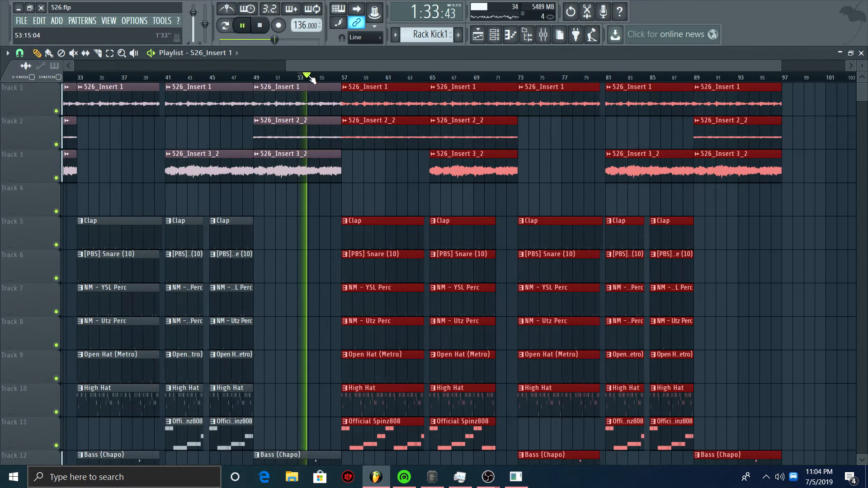
scroll(348, 109, "up", 3)
scroll(349, 171, "down", 4)
scroll(347, 162, "up", 4)
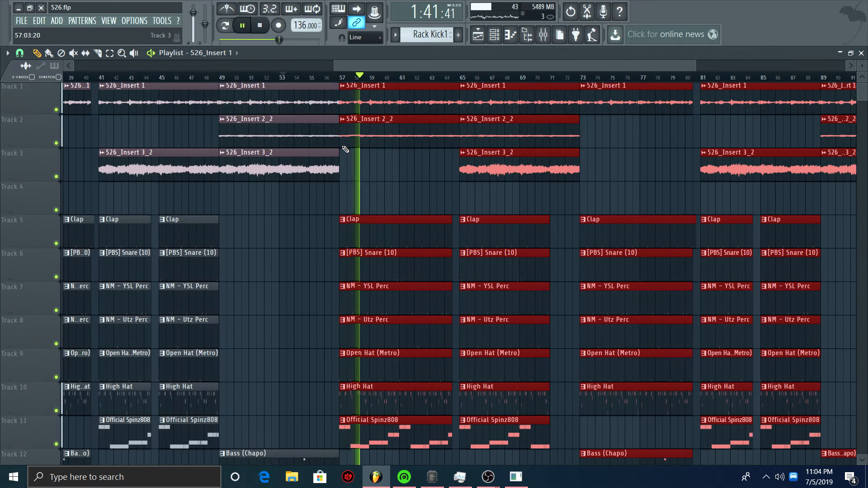
Delete the 526_Insert 2_2 clips at bars 57 and 17.
right_click(346, 135)
left_click(331, 79)
left_click_drag(451, 63, 217, 72)
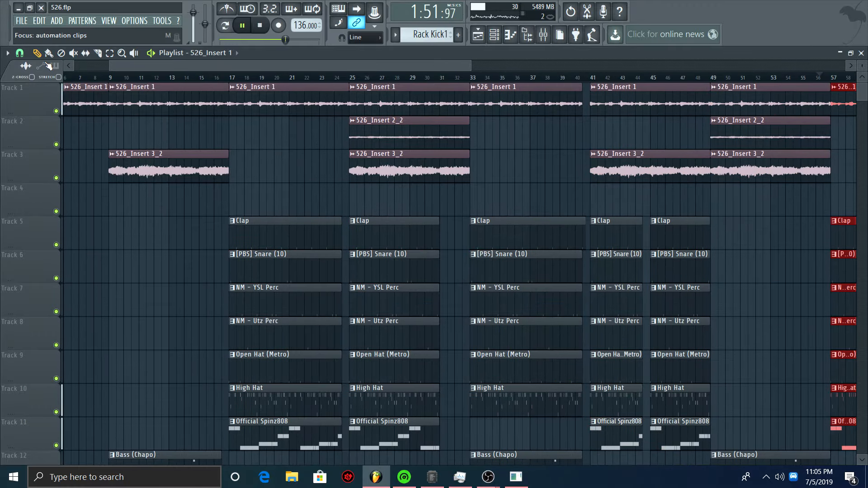
Erase the 526_Insert and Bass (Chapo) clips at bar 89, and restore the three 526_Insert clips.
scroll(545, 82, "down", 4)
scroll(761, 341, "down", 4)
scroll(751, 271, "up", 4)
left_click_drag(689, 149, 739, 80)
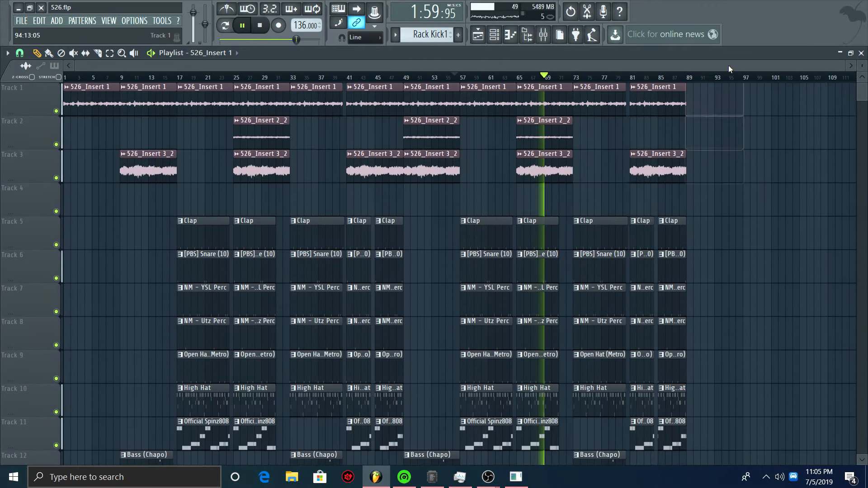
scroll(857, 194, "down", 5)
scroll(725, 217, "up", 3)
scroll(658, 177, "up", 4)
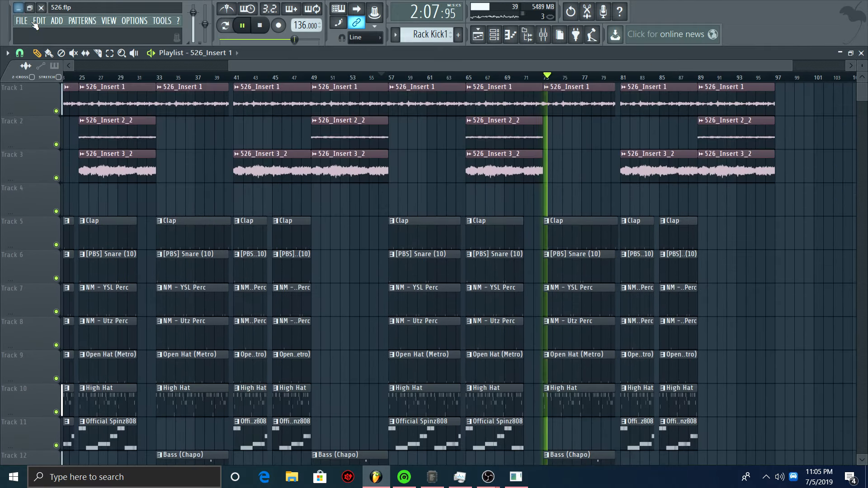
Create an automation clip for the master volume on track 14.
scroll(519, 92, "down", 4)
right_click(193, 16)
left_click(240, 85)
left_click_drag(511, 67, 827, 67)
Shape a master volume fade-out from a point at bar 85 holding the copied level down to zero at bar 97, and extend the clip to bar 105.
right_click(548, 365)
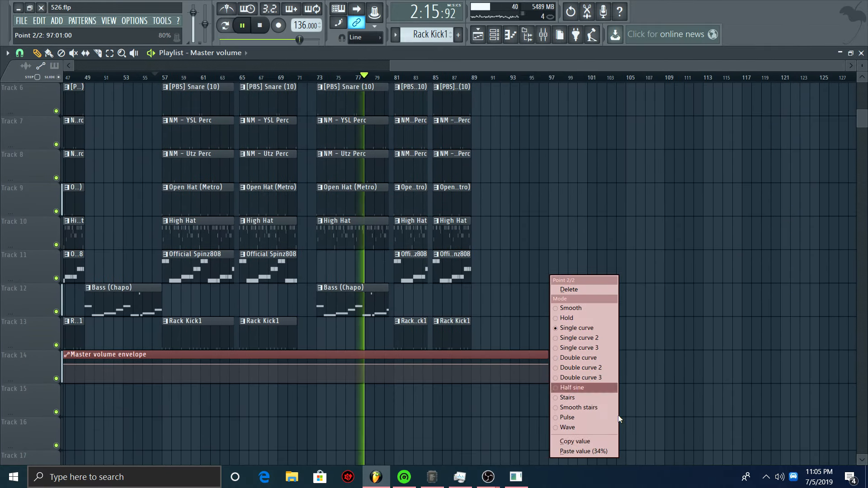
left_click(587, 441)
right_click(433, 364)
right_click(434, 364)
left_click(466, 451)
left_click_drag(547, 364, 626, 365)
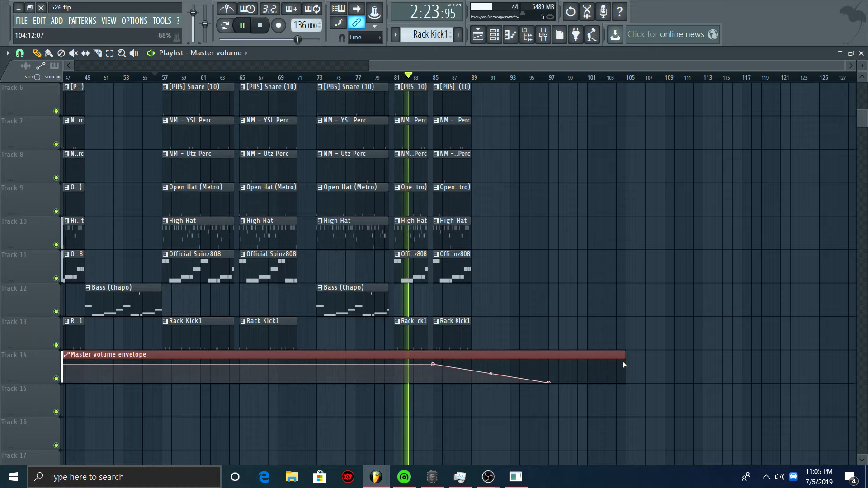
Place a Bass (Chapo) clip at bar 89 on track 12 and move the Master volume envelope to track 15.
scroll(479, 364, "up", 5)
scroll(497, 357, "down", 2)
left_click(368, 401)
scroll(396, 402, "up", 2)
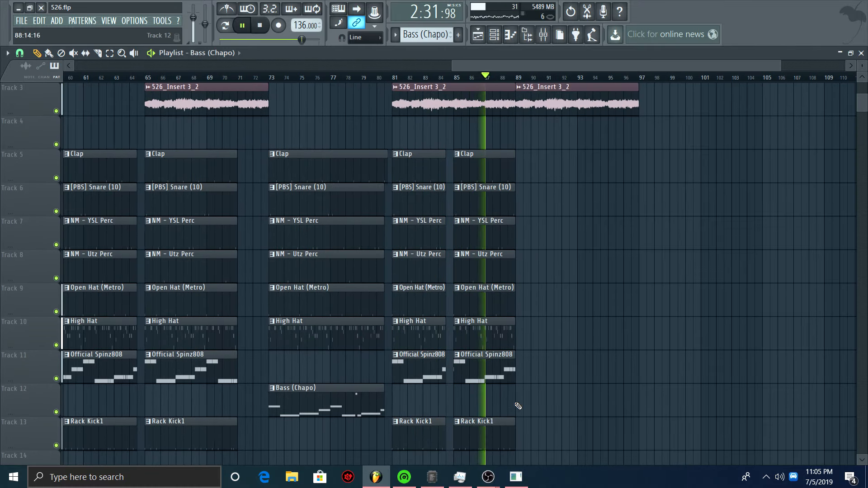
left_click(521, 404)
scroll(534, 400, "down", 5)
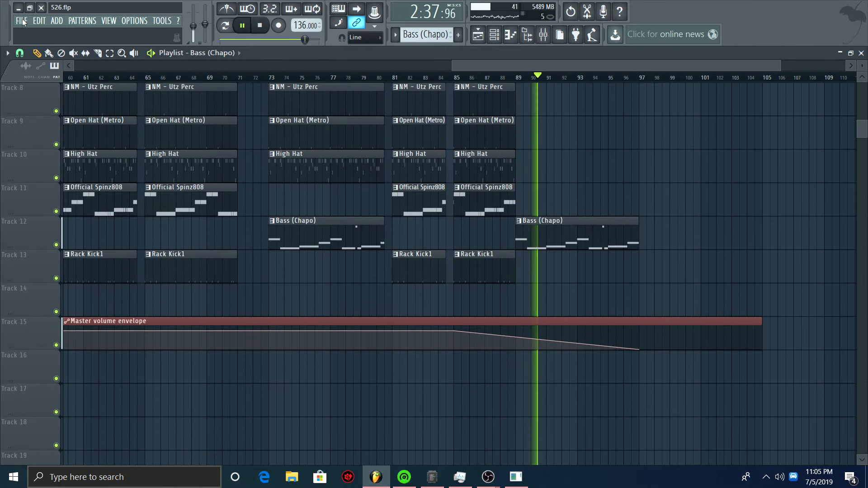
left_click(511, 34)
left_click(59, 272)
left_click_drag(81, 297, 446, 302)
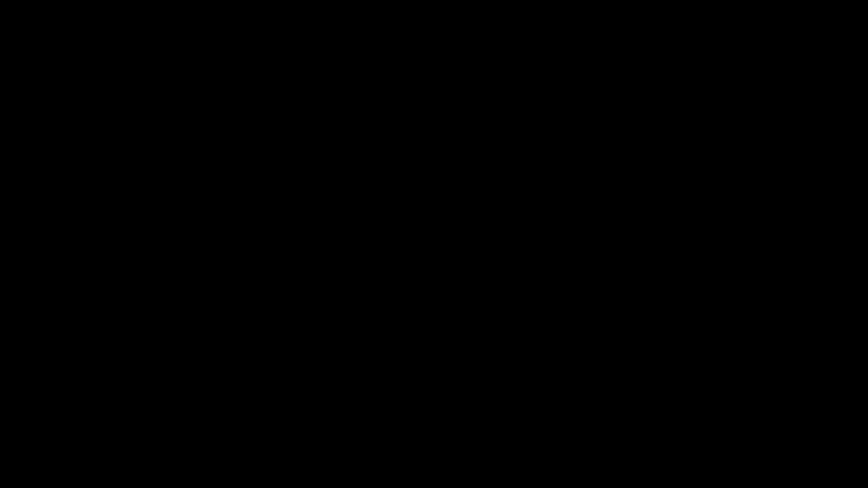